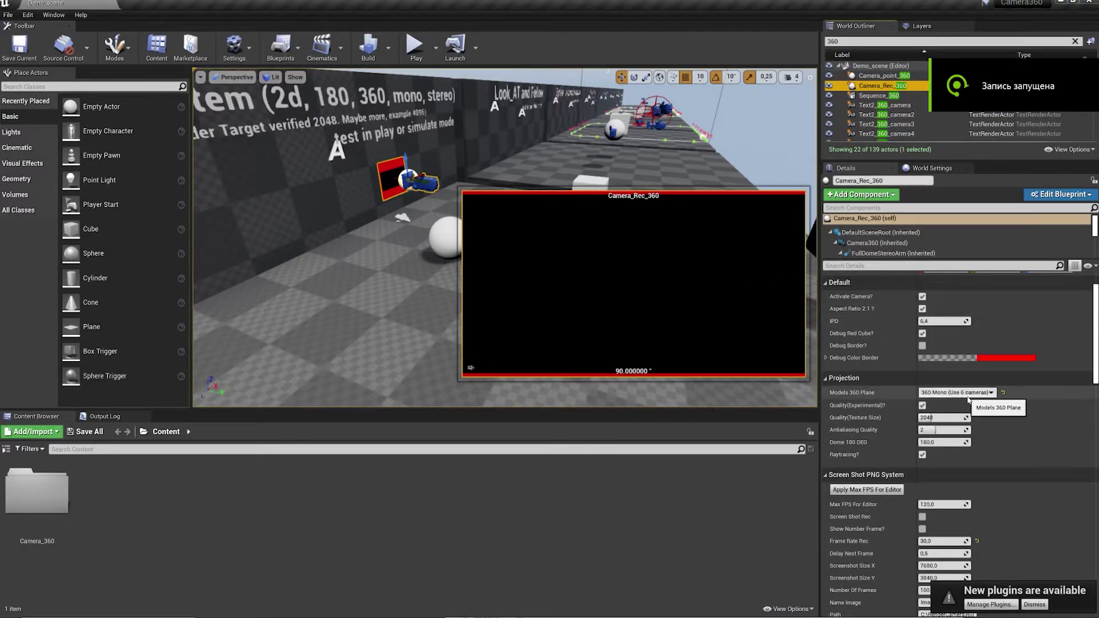
Open the Models 360 Plane projection dropdown for Camera_Rec_360 in the Details panel.
{"action": "left_click", "coordinate": [989, 393]}
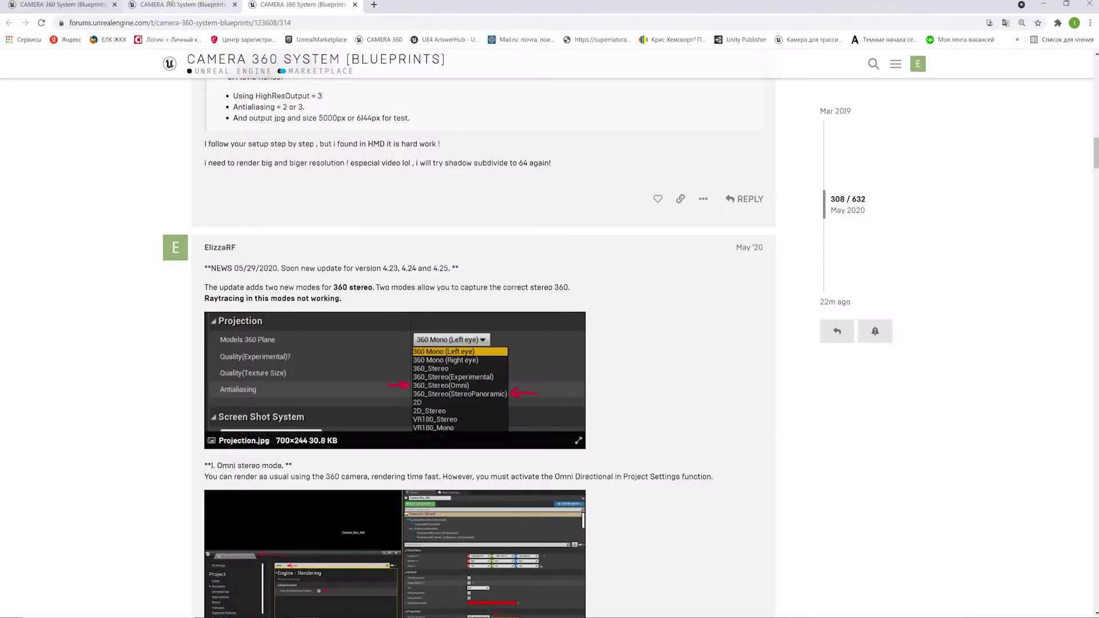
Read the Camera 360 System thread's opening post and highlight the experimental 360 stereo modes note.
{"action": "left_click", "coordinate": [182, 5]}
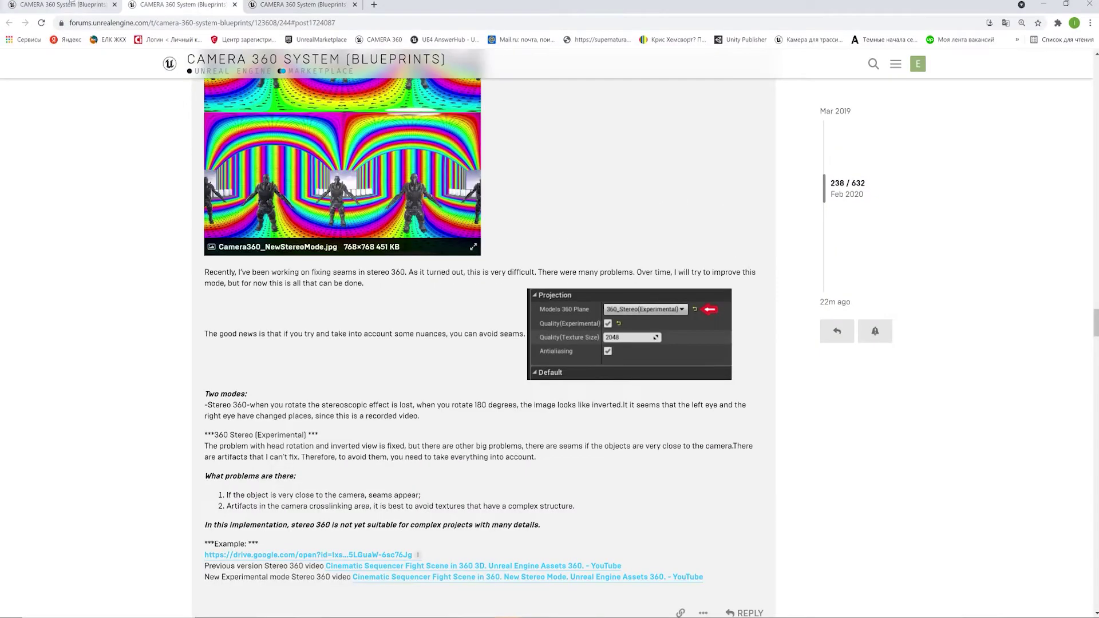
{"action": "left_click", "coordinate": [72, 3]}
{"action": "scroll", "coordinate": [437, 388], "scroll_direction": "up", "scroll_amount": 15}
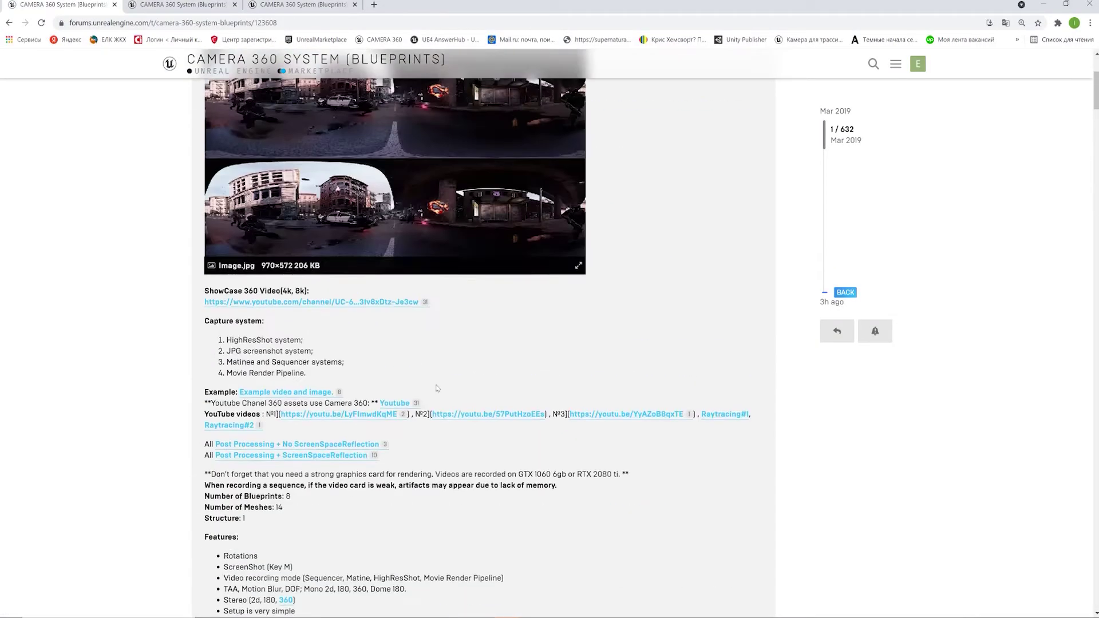
{"action": "scroll", "coordinate": [436, 388], "scroll_direction": "down", "scroll_amount": 15}
{"action": "scroll", "coordinate": [336, 457], "scroll_direction": "up", "scroll_amount": 3}
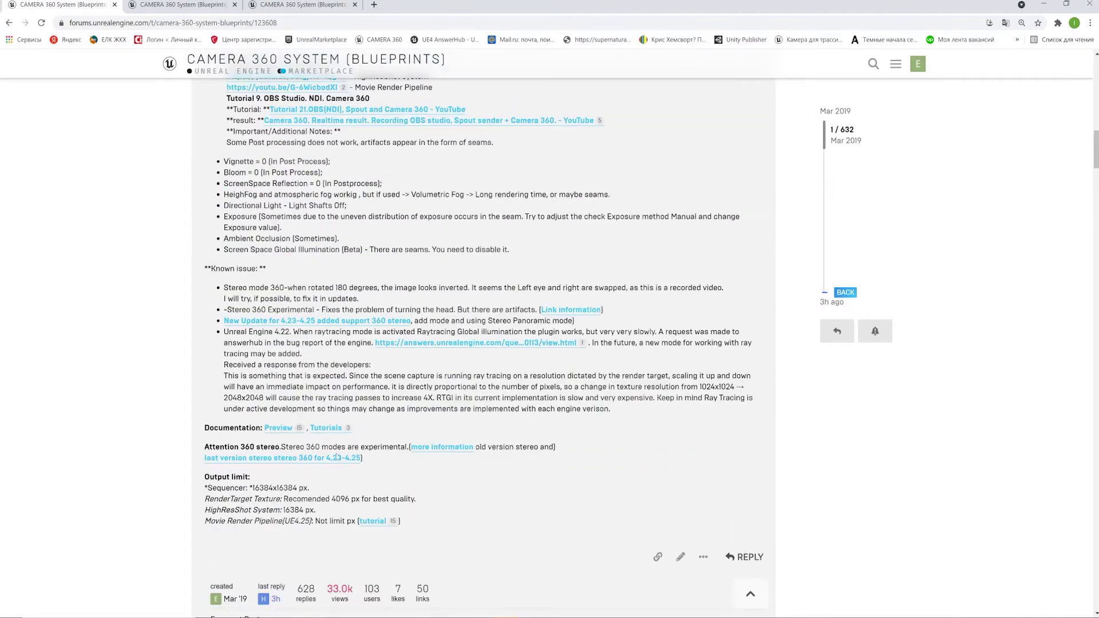
{"action": "mouse_move", "coordinate": [363, 458]}
{"action": "left_mouse_down"}
{"action": "mouse_move", "coordinate": [239, 447]}
{"action": "mouse_move", "coordinate": [389, 461]}
{"action": "left_mouse_up"}
Read the forum post about fixing stereo seams.
{"action": "left_click", "coordinate": [202, 4]}
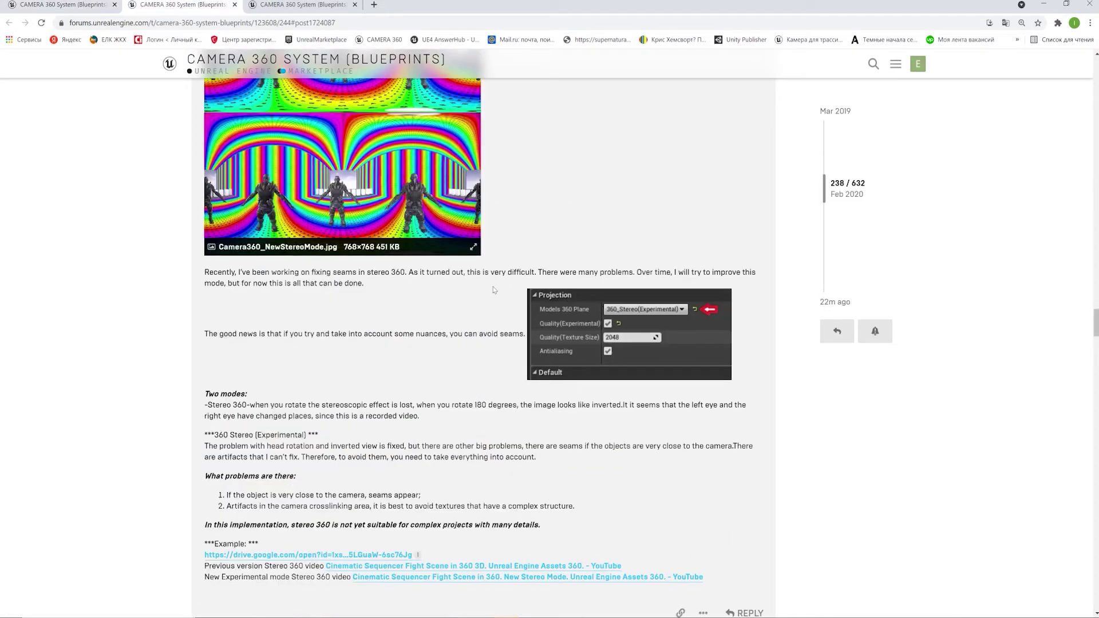
{"action": "scroll", "coordinate": [494, 290], "scroll_direction": "up", "scroll_amount": 4}
{"action": "scroll", "coordinate": [412, 124], "scroll_direction": "down", "scroll_amount": 2}
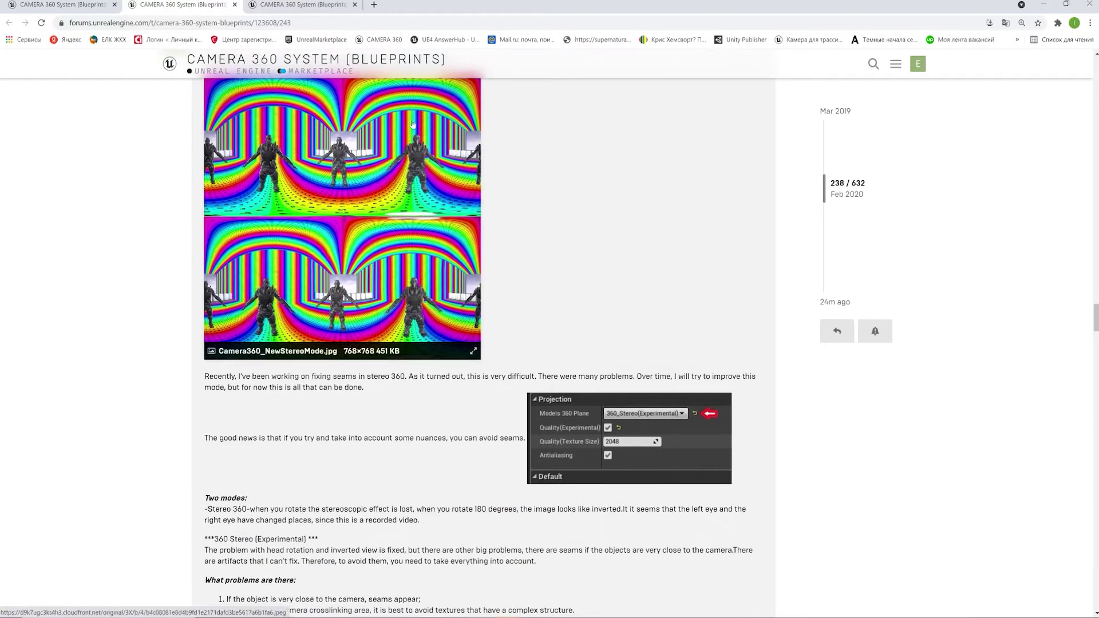
{"action": "scroll", "coordinate": [412, 124], "scroll_direction": "up", "scroll_amount": 2}
{"action": "scroll", "coordinate": [613, 286], "scroll_direction": "down", "scroll_amount": 1}
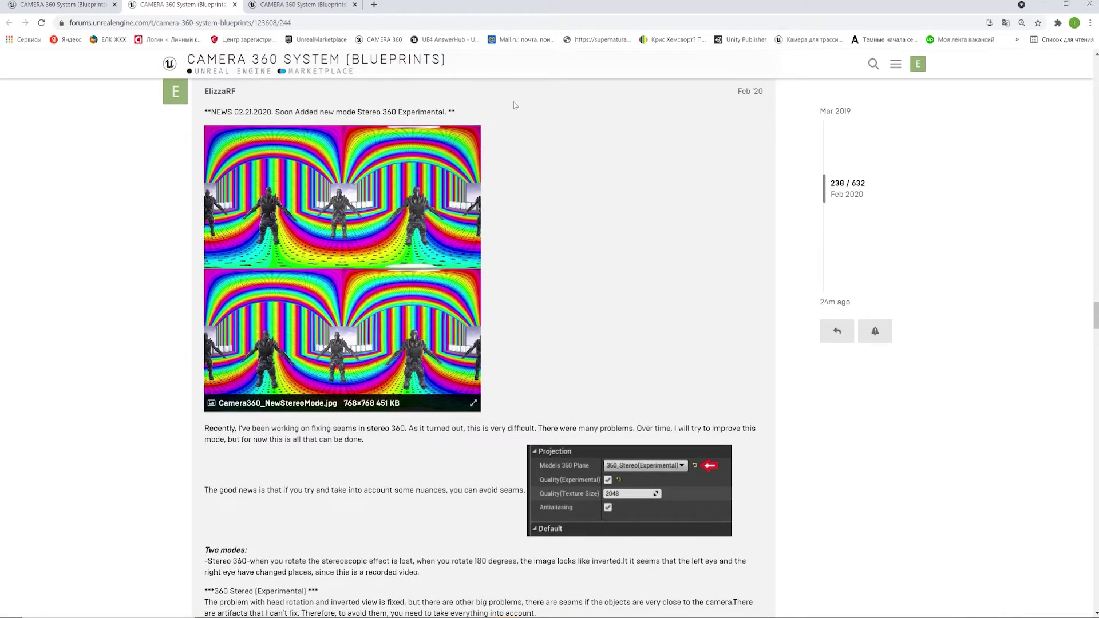
Read the post announcing the new stereo modes, then return to the Unreal editor.
{"action": "left_click", "coordinate": [330, 3]}
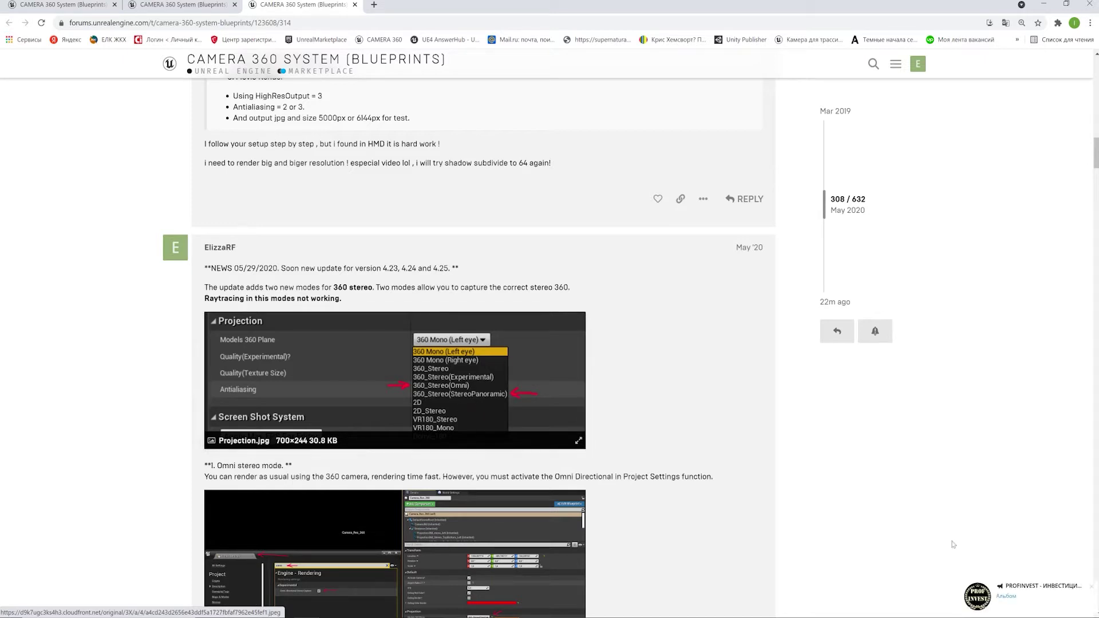
{"action": "left_click", "coordinate": [1092, 587]}
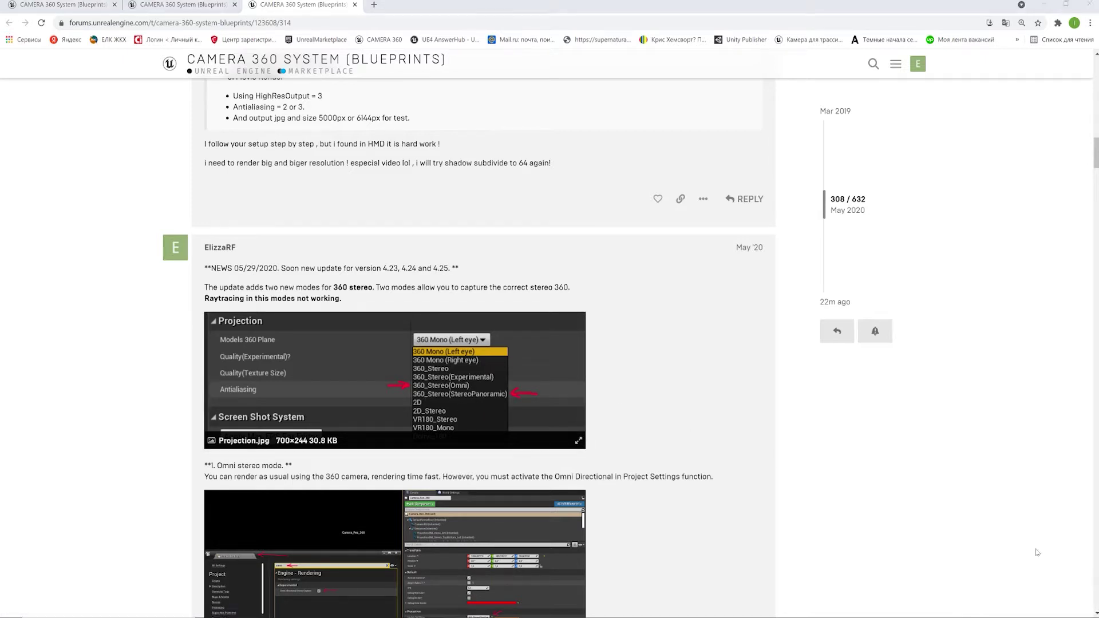
{"action": "scroll", "coordinate": [601, 309], "scroll_direction": "down", "scroll_amount": 1}
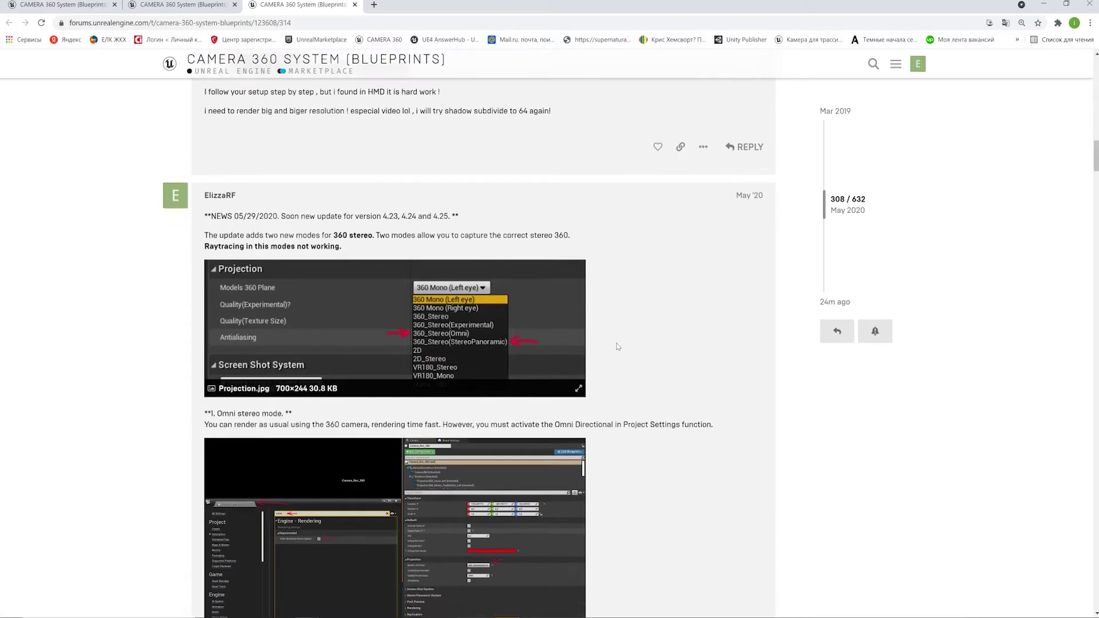
{"action": "scroll", "coordinate": [609, 331], "scroll_direction": "up", "scroll_amount": 1}
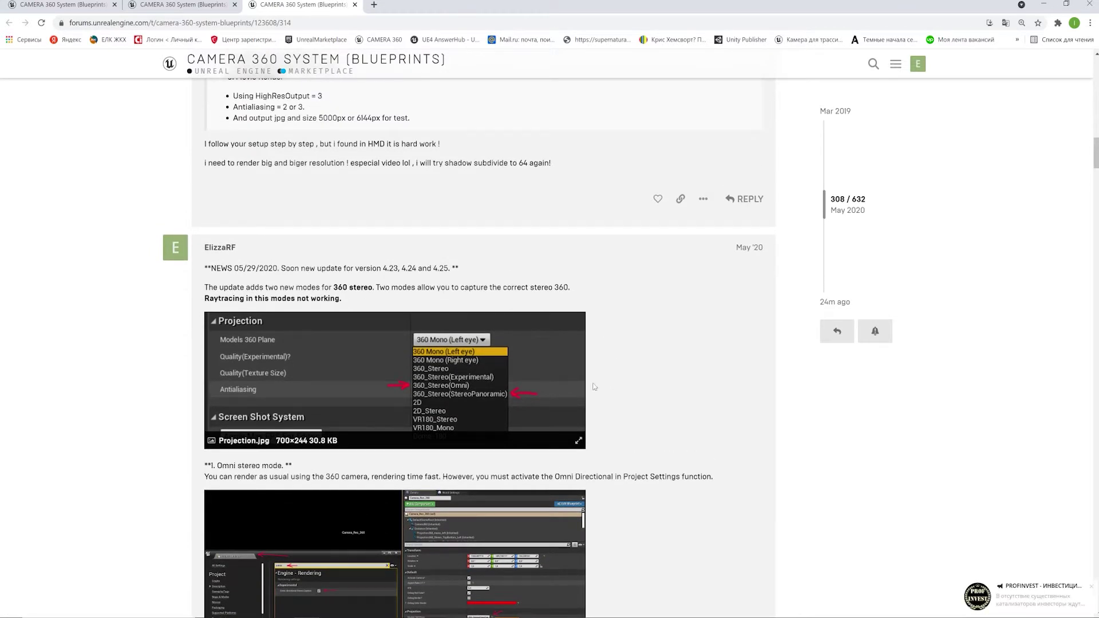
{"action": "key", "text": "alt+Tab"}
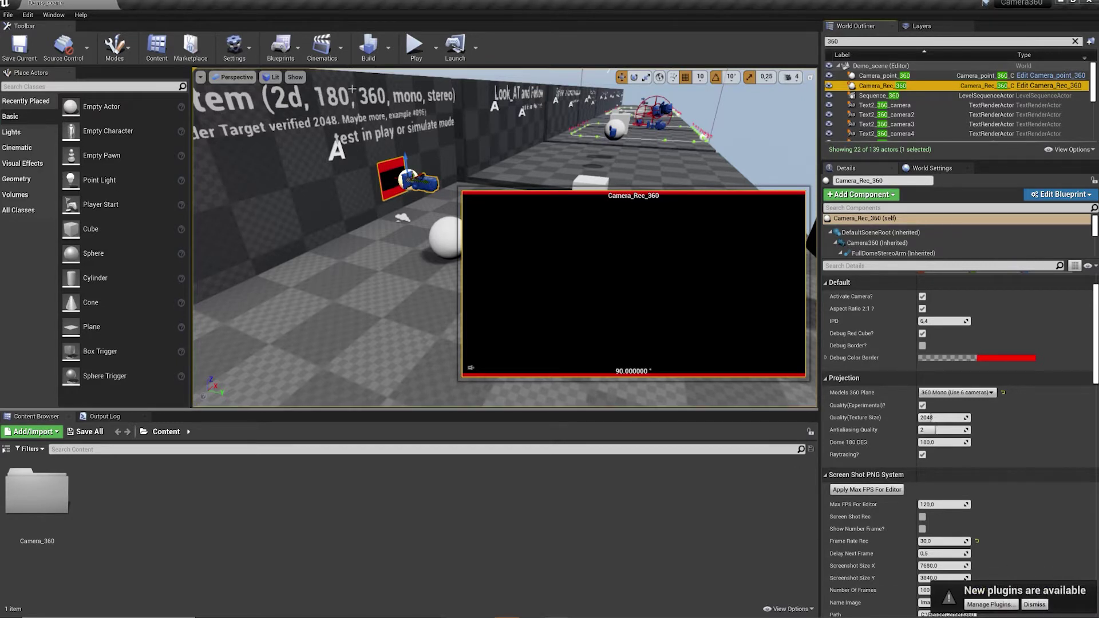
Search Project Settings for 'omni' and enable Omni-directional Stereo Capture under Engine - Rendering.
{"action": "left_click", "coordinate": [28, 15]}
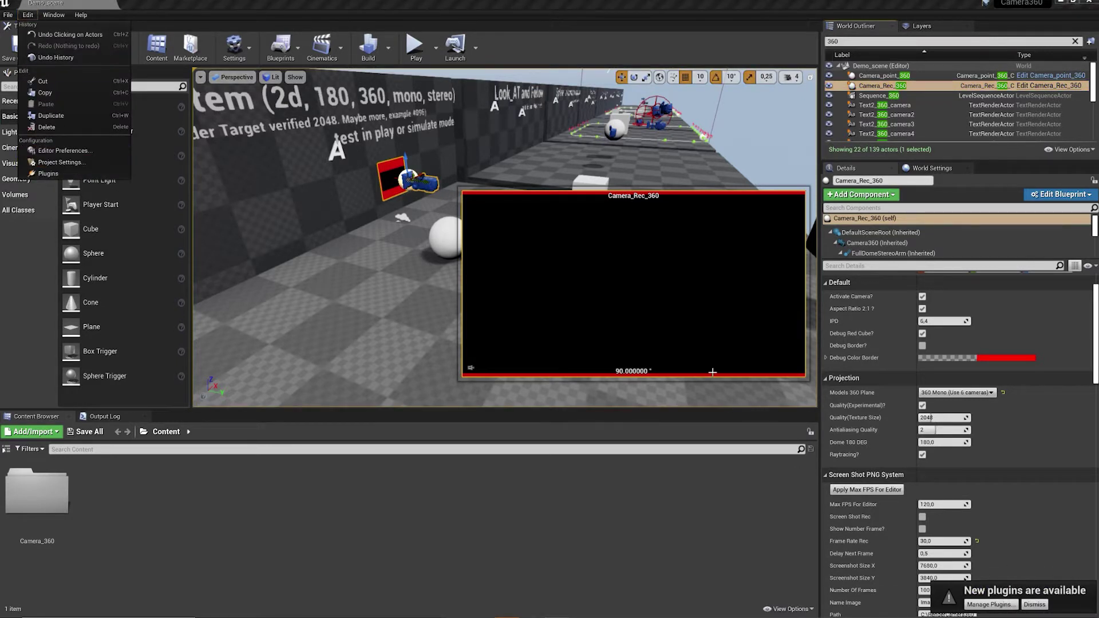
{"action": "left_click", "coordinate": [1042, 606]}
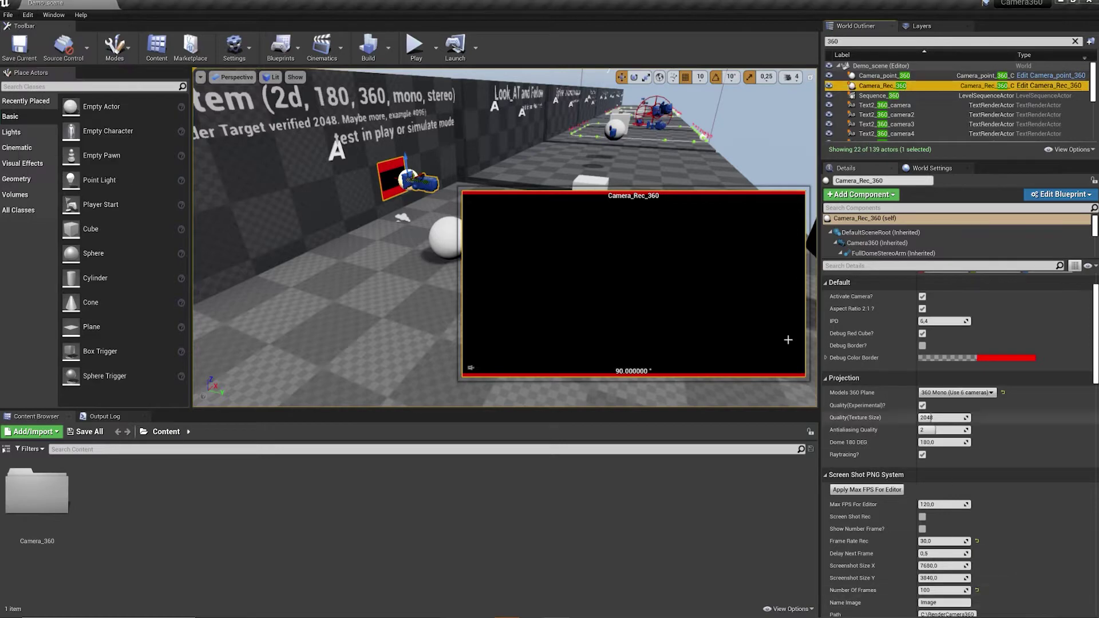
{"action": "left_click", "coordinate": [28, 16]}
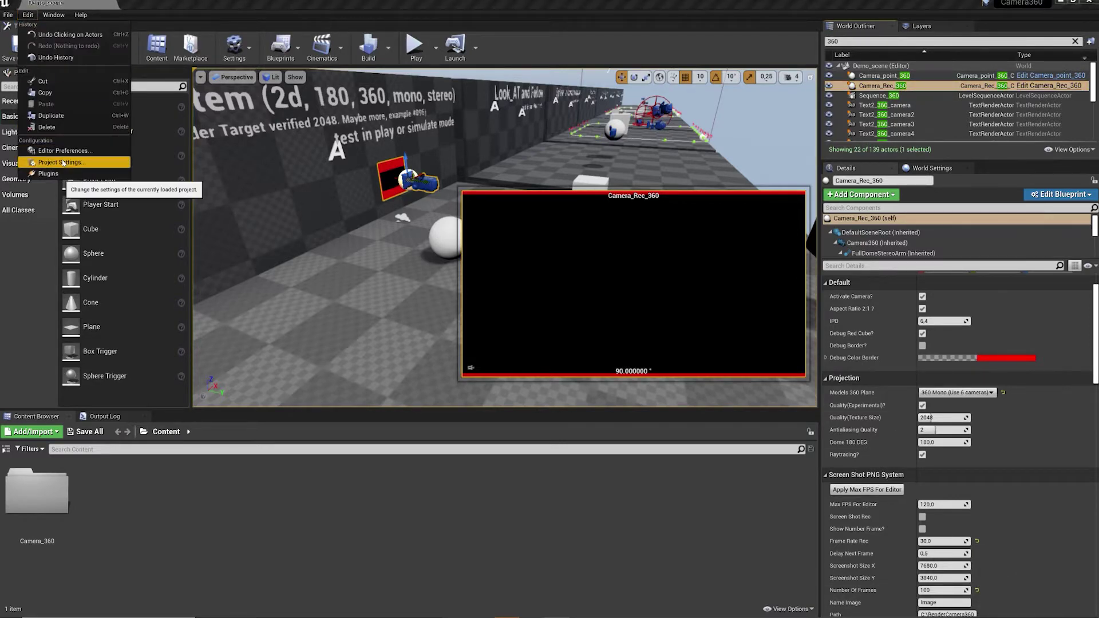
{"action": "left_click", "coordinate": [43, 156]}
{"action": "left_click_drag", "start_coordinate": [582, 126], "coordinate": [450, 285]}
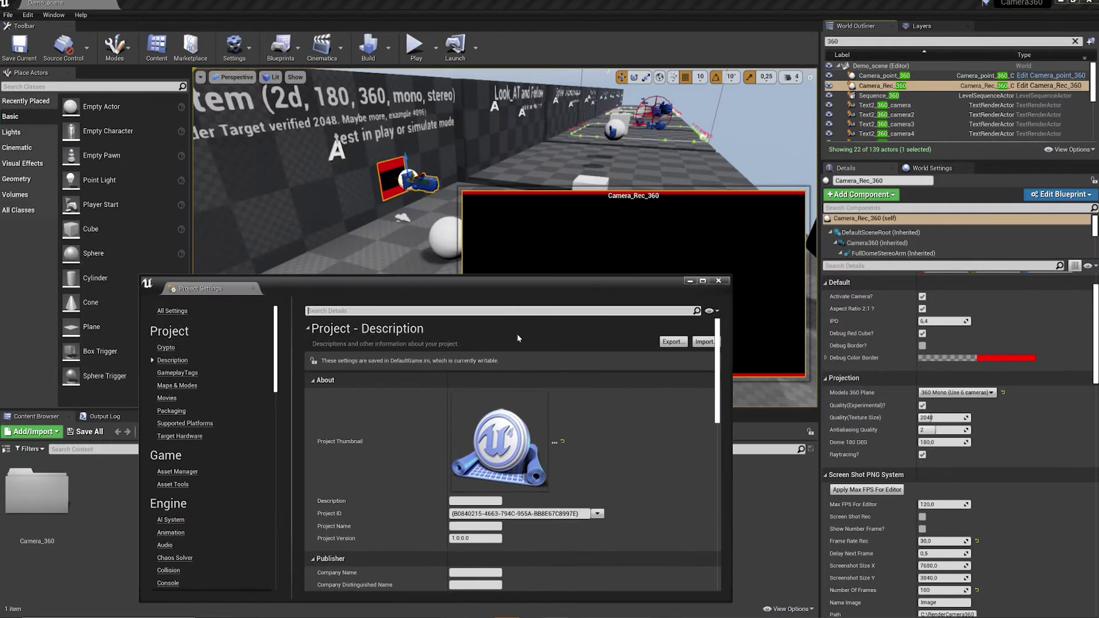
{"action": "left_click", "coordinate": [498, 310]}
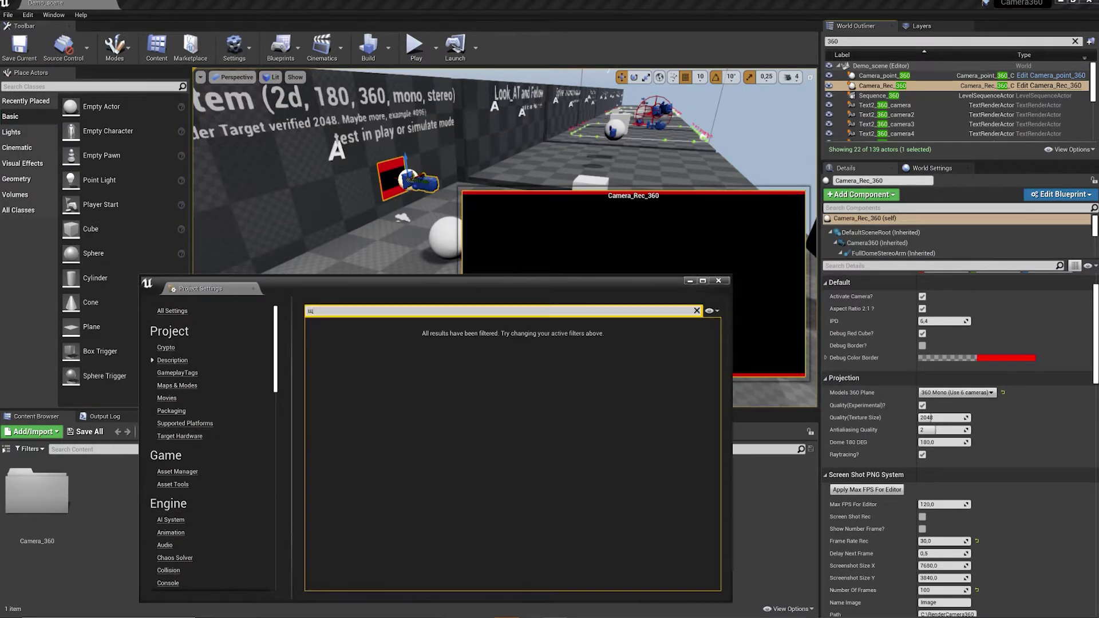
{"action": "type", "text": "omni"}
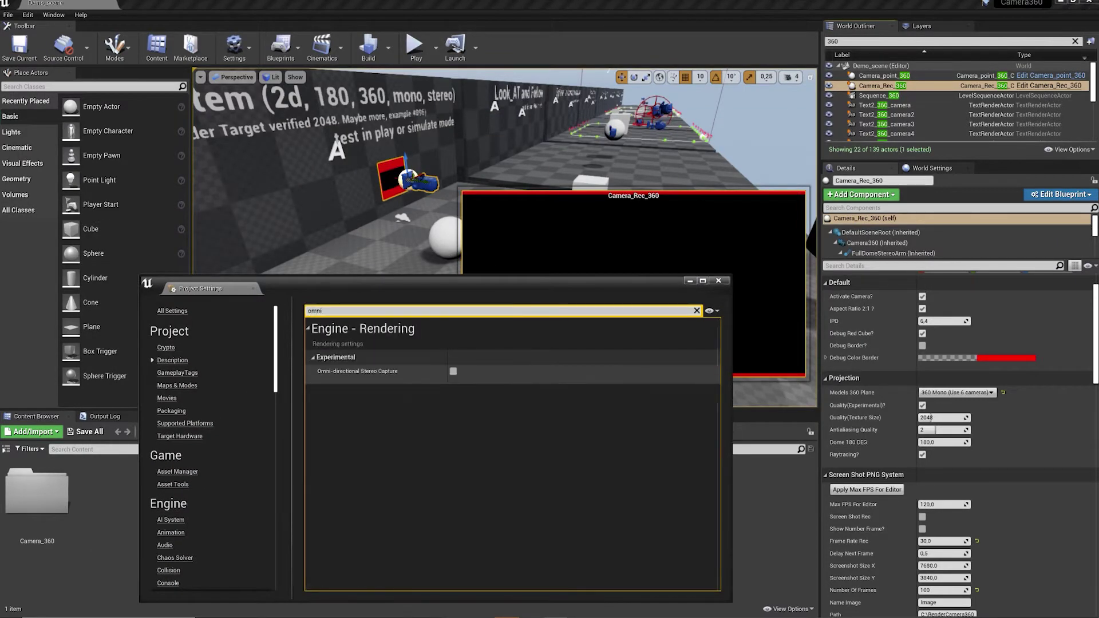
{"action": "left_click", "coordinate": [454, 371]}
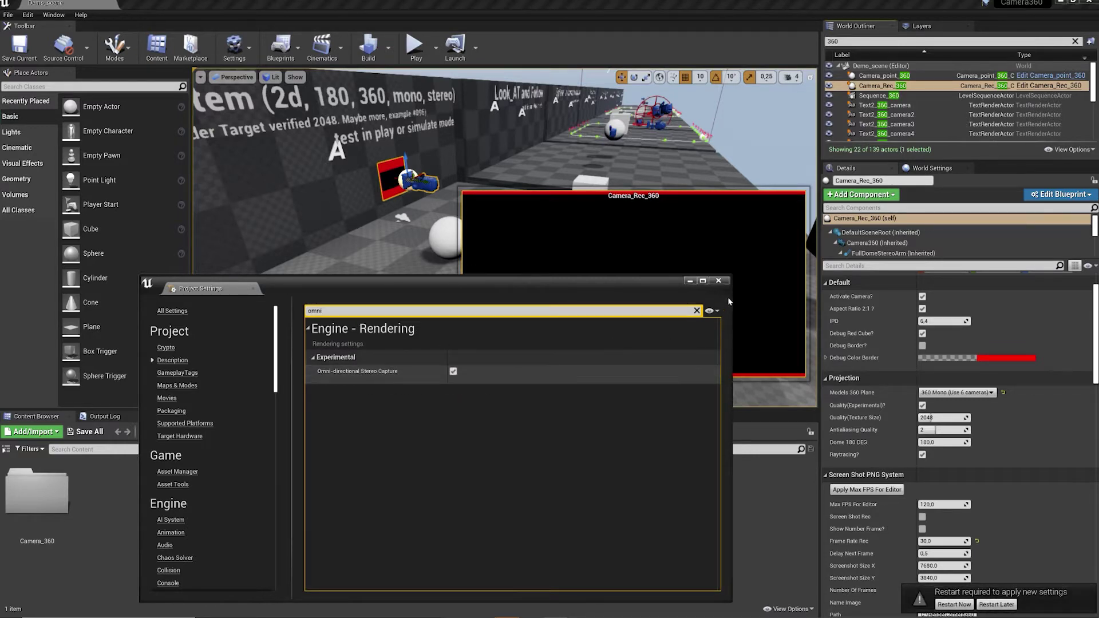
{"action": "left_click", "coordinate": [719, 281]}
{"action": "left_click", "coordinate": [28, 14]}
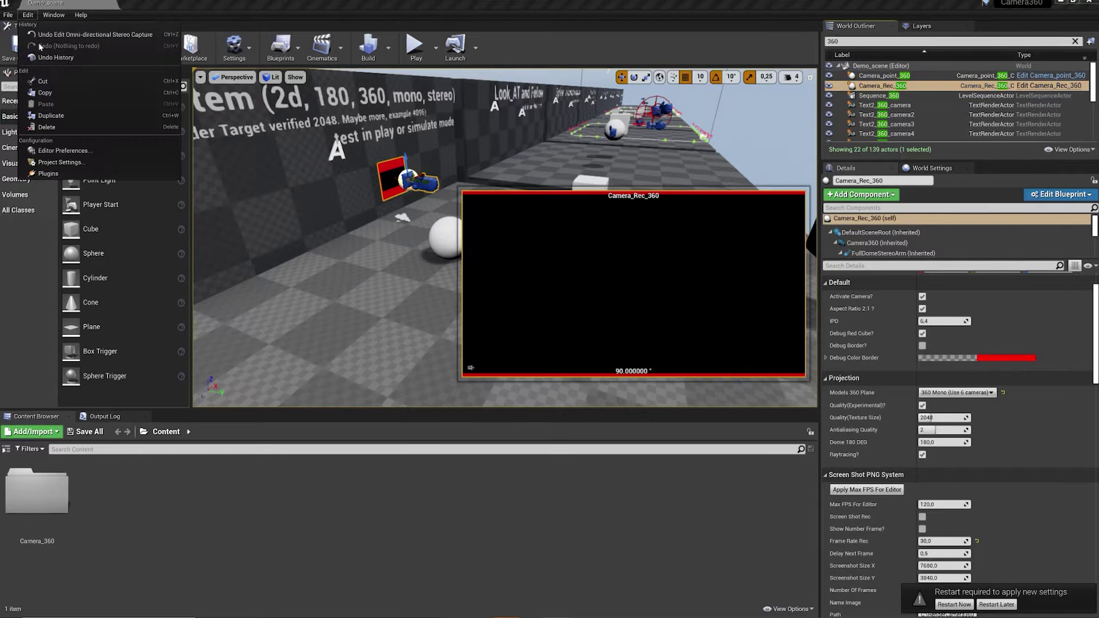
Search the Plugins browser for 'pano' and tick Enabled on Panoramic Capture.
{"action": "left_click", "coordinate": [57, 174]}
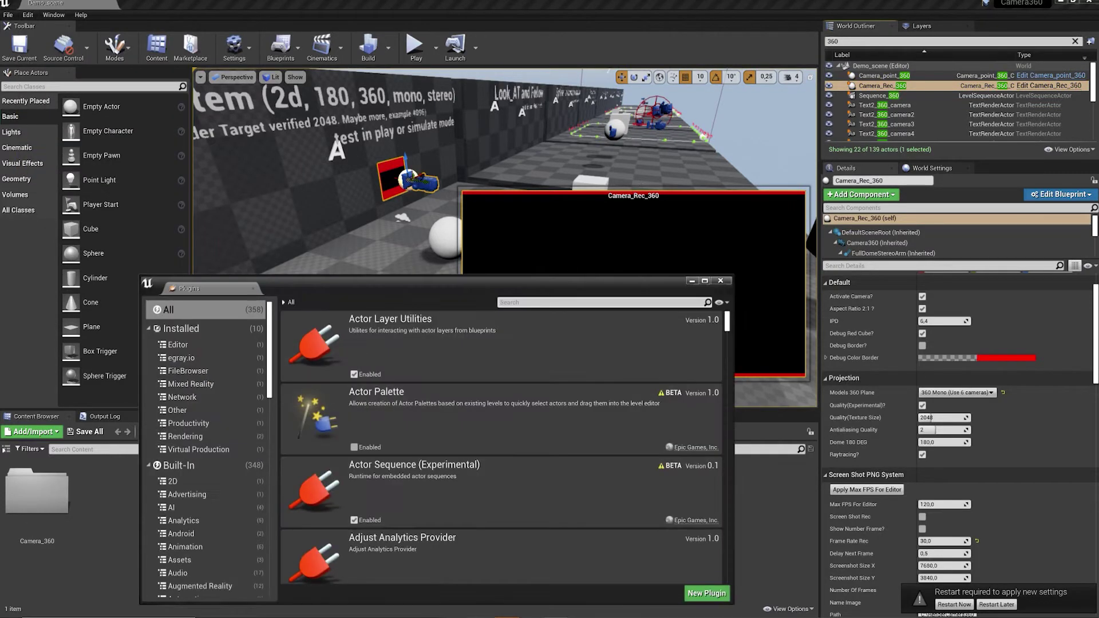
{"action": "type", "text": "pano"}
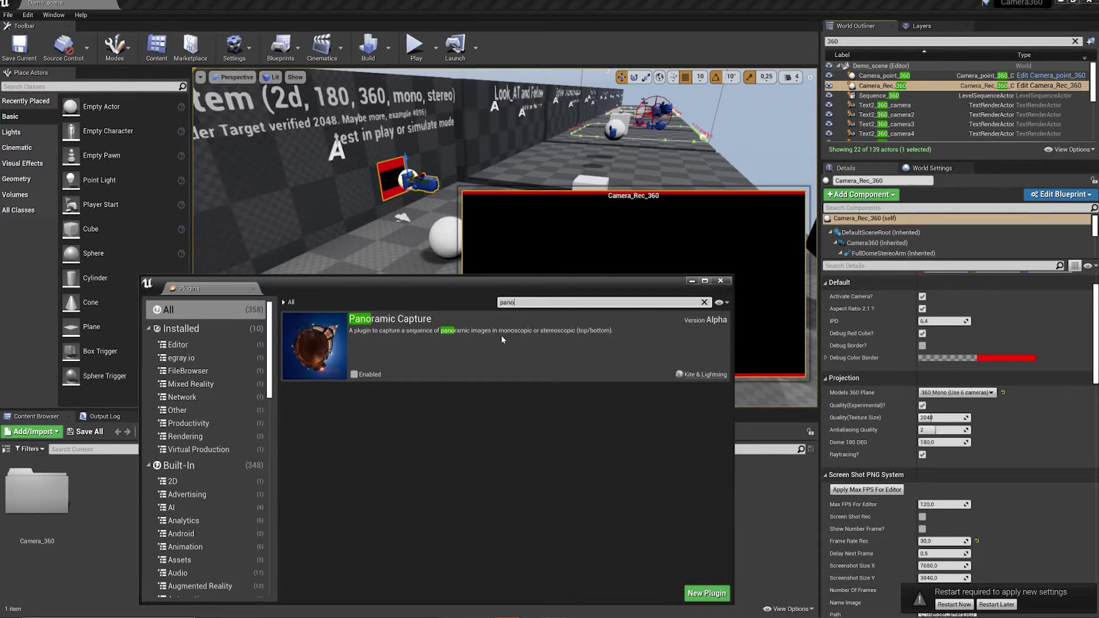
{"action": "left_click", "coordinate": [353, 375]}
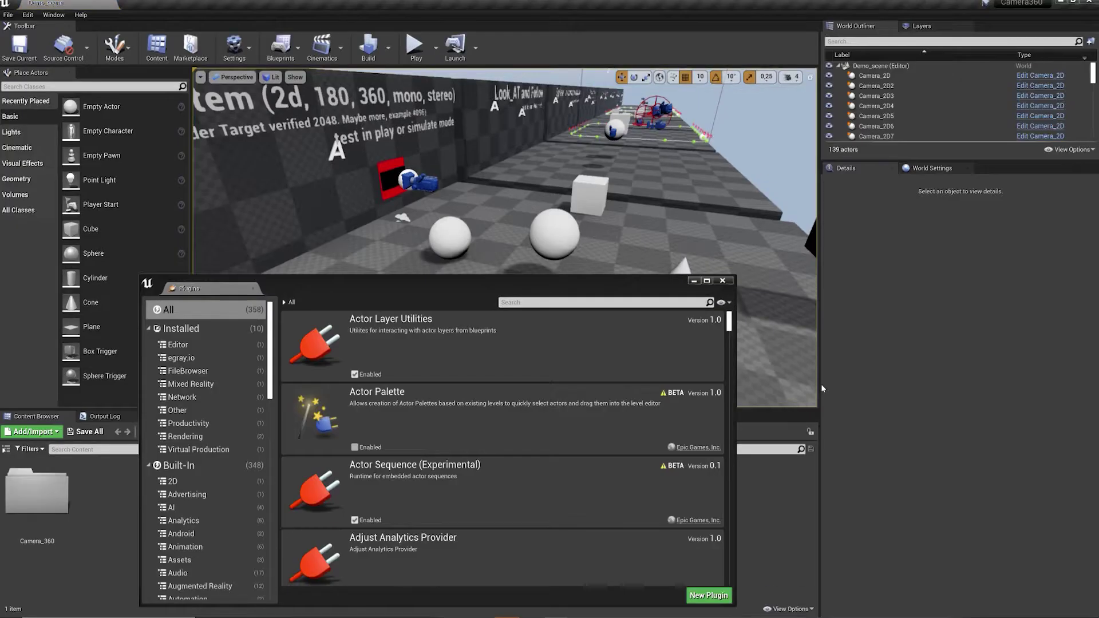
{"action": "left_click", "coordinate": [723, 282]}
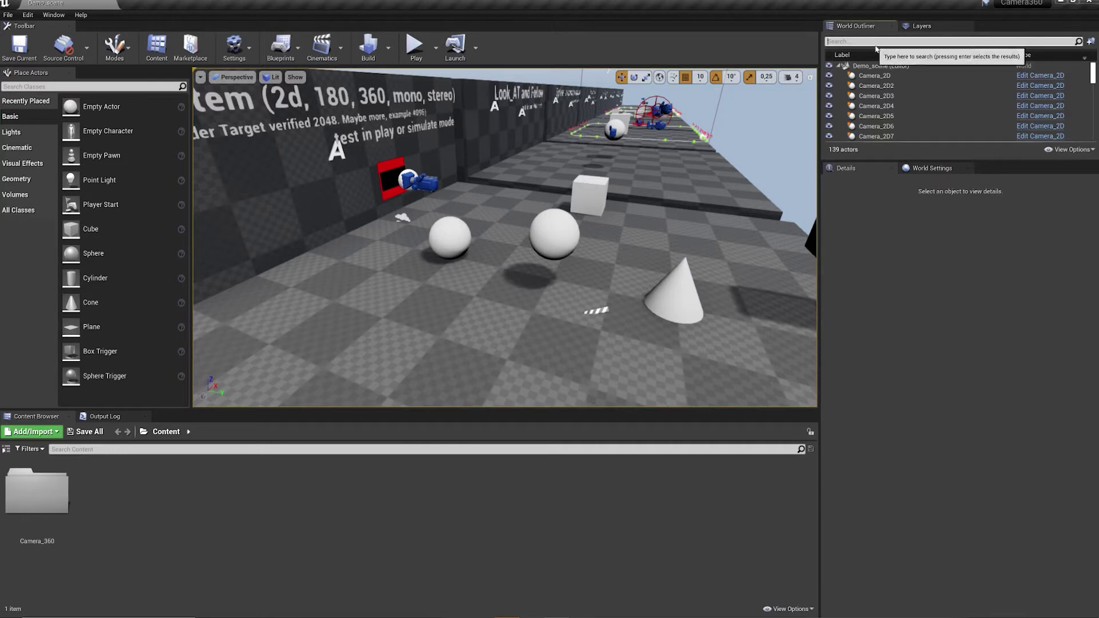
Filter the World Outliner by '360', select Camera_Rec_360, and set projection to 360_Stereo(Omni).
{"action": "type", "text": "36"}
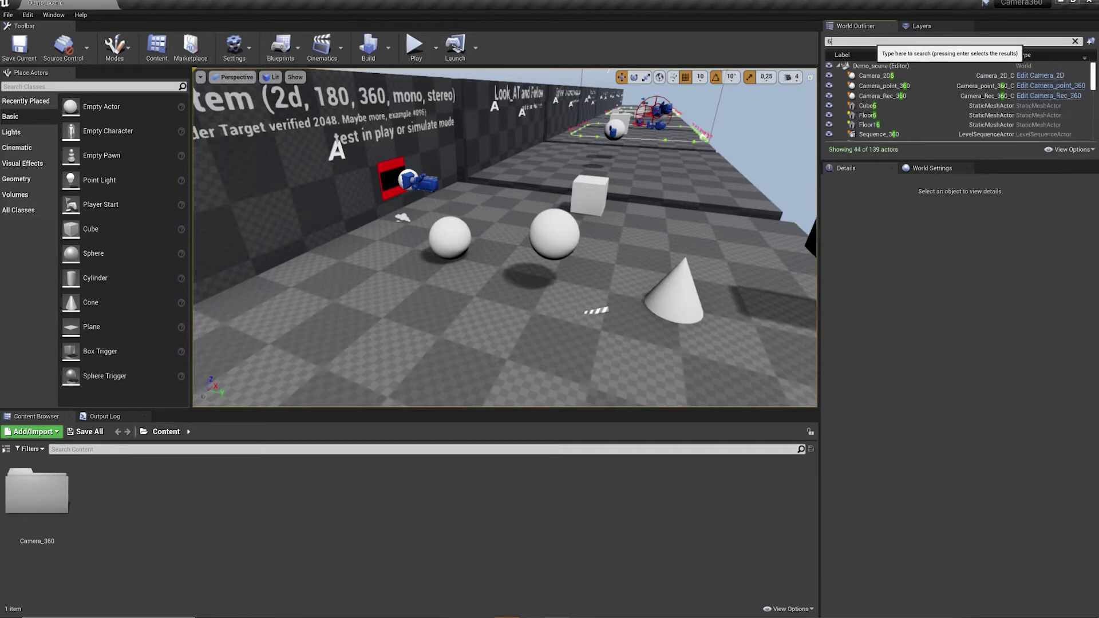
{"action": "type", "text": "0"}
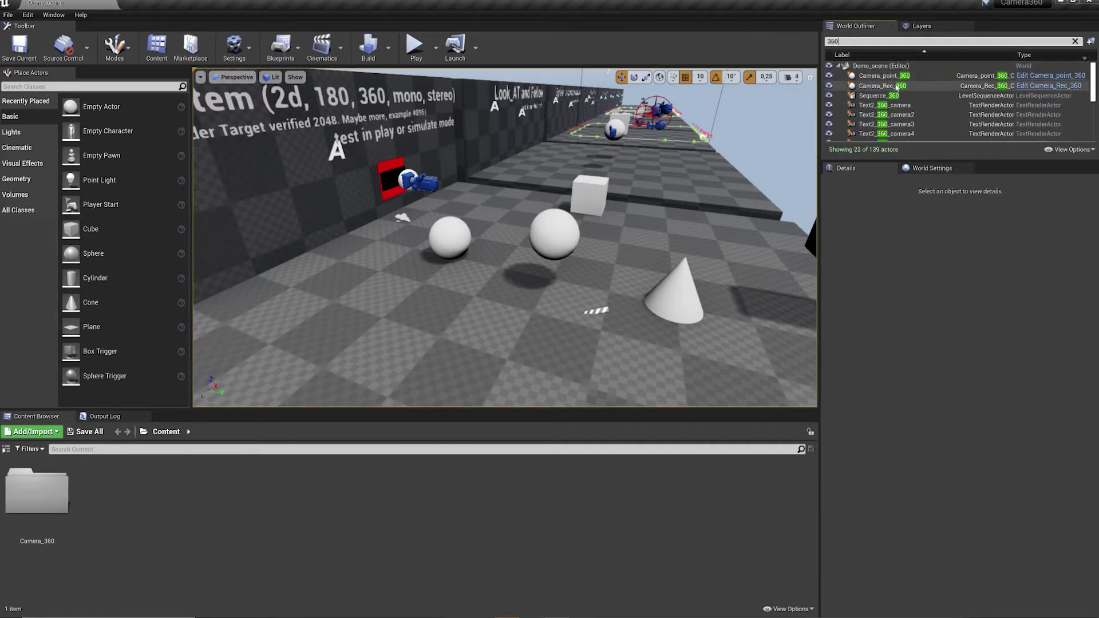
{"action": "left_click", "coordinate": [882, 86]}
{"action": "left_click", "coordinate": [991, 376]}
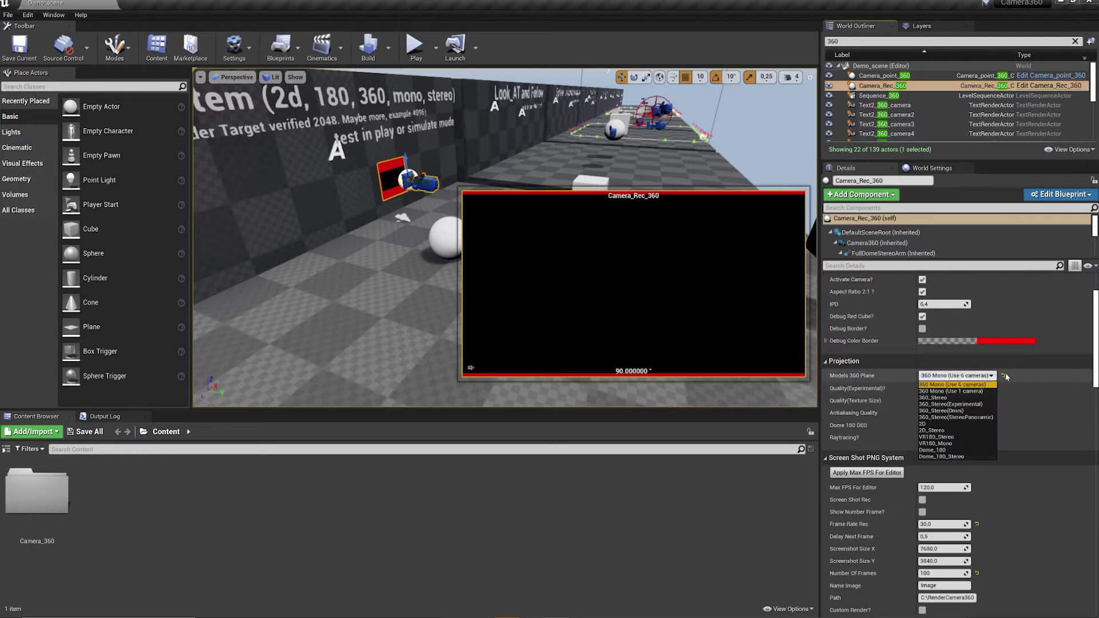
{"action": "left_click", "coordinate": [952, 411]}
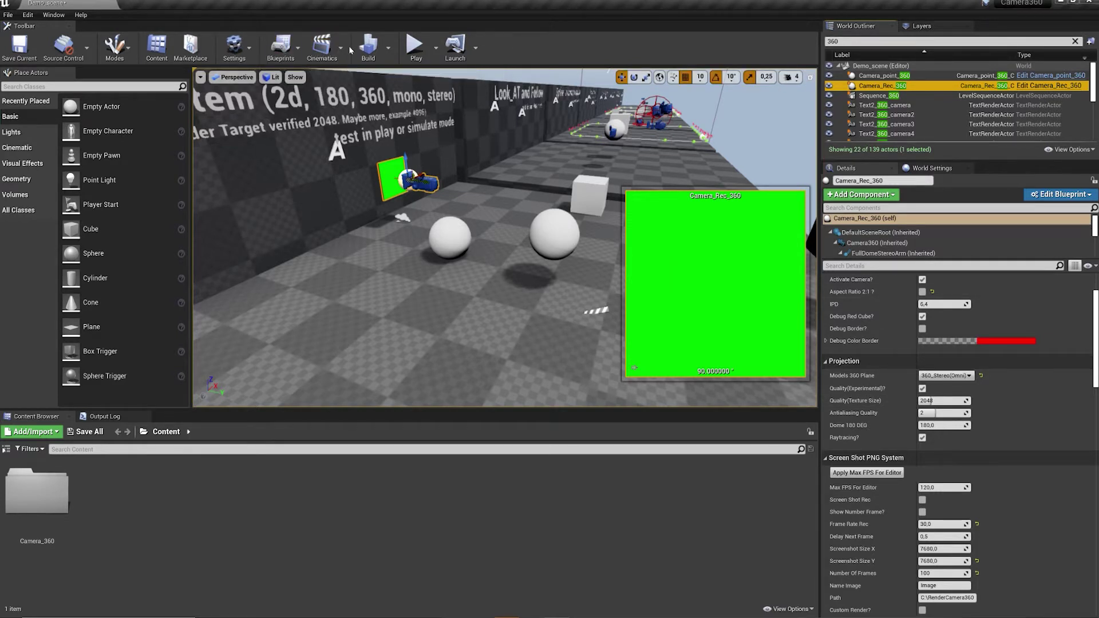
Create a new Level Sequence asset named Sequence.
{"action": "left_click", "coordinate": [310, 44]}
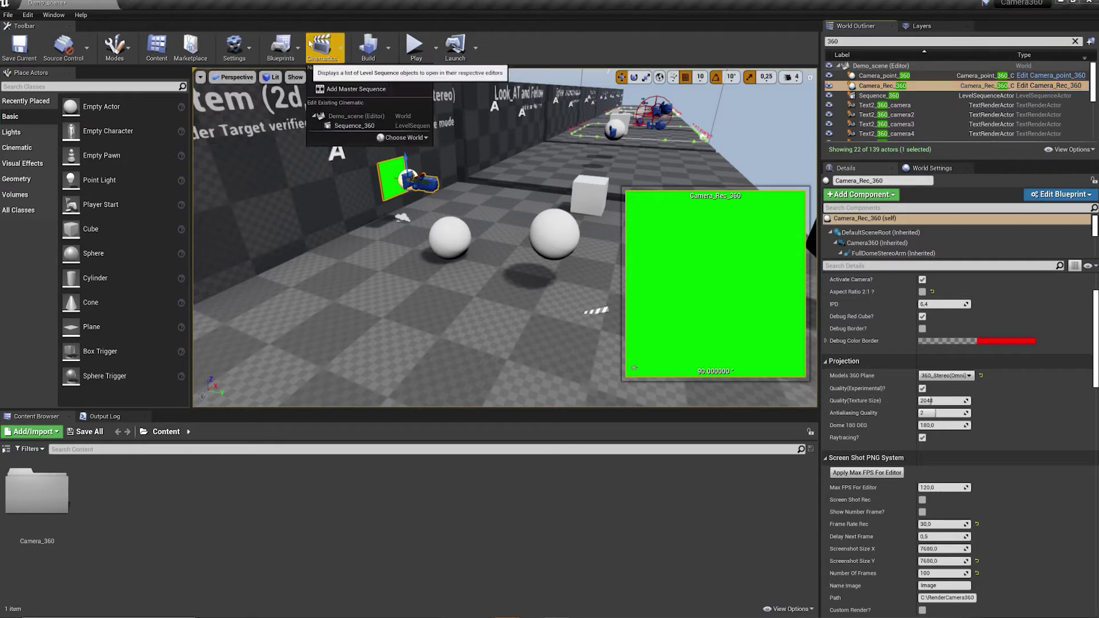
{"action": "left_click", "coordinate": [354, 75]}
{"action": "type", "text": "Sequ"}
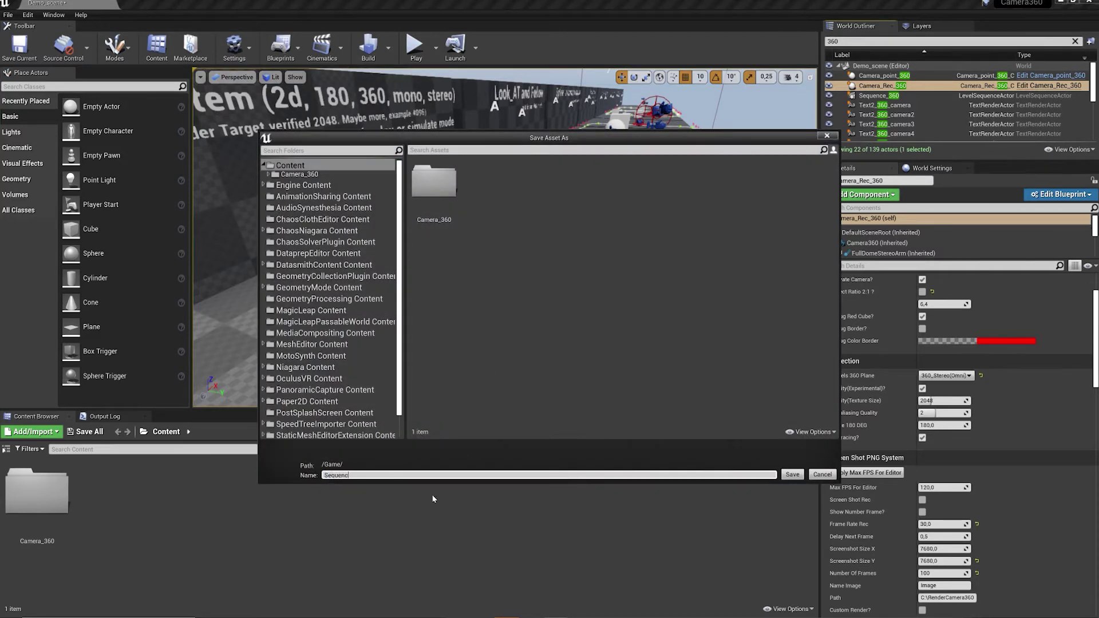
{"action": "type", "text": "enc"}
{"action": "key", "text": "Return"}
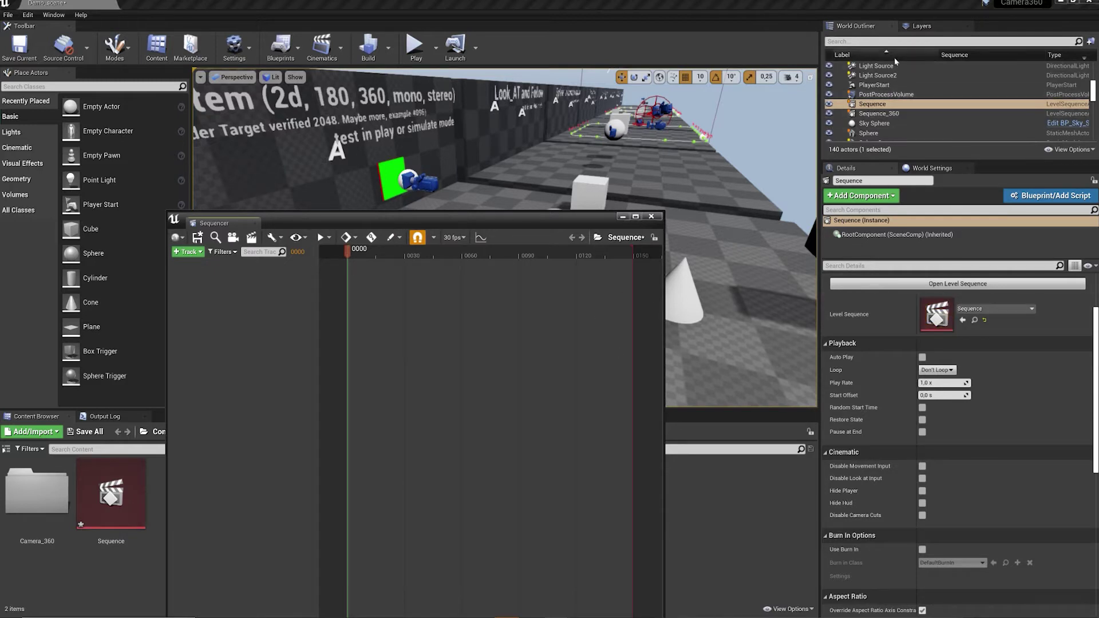
Filter the World Outliner by '360' and select the Camera_Rec_360 actor.
{"action": "left_click", "coordinate": [893, 41]}
{"action": "type", "text": "360"}
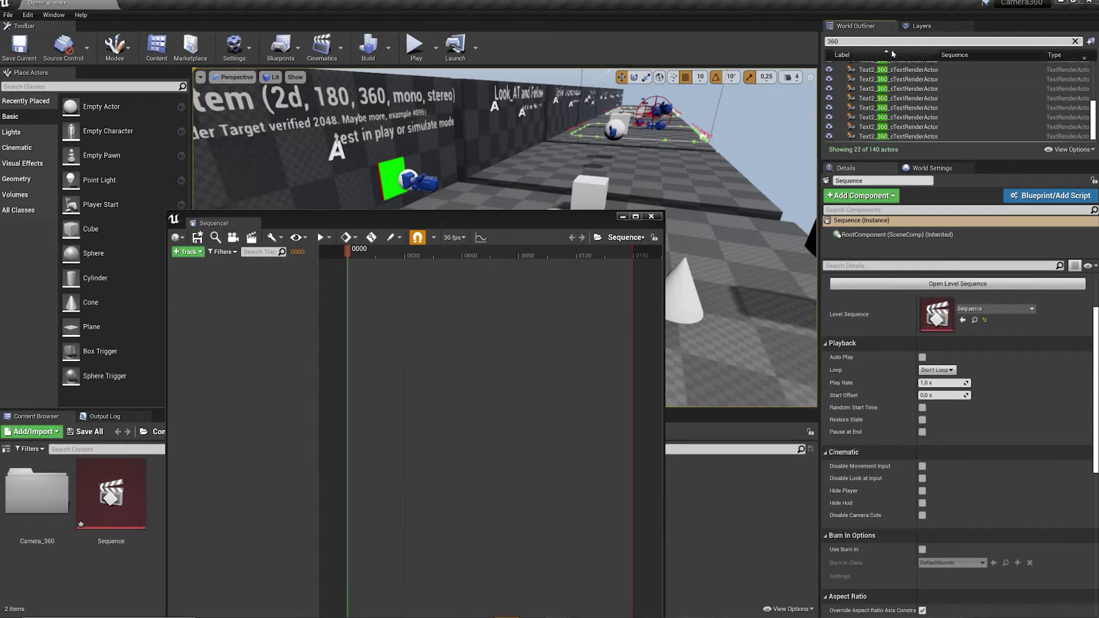
{"action": "left_click", "coordinate": [896, 86]}
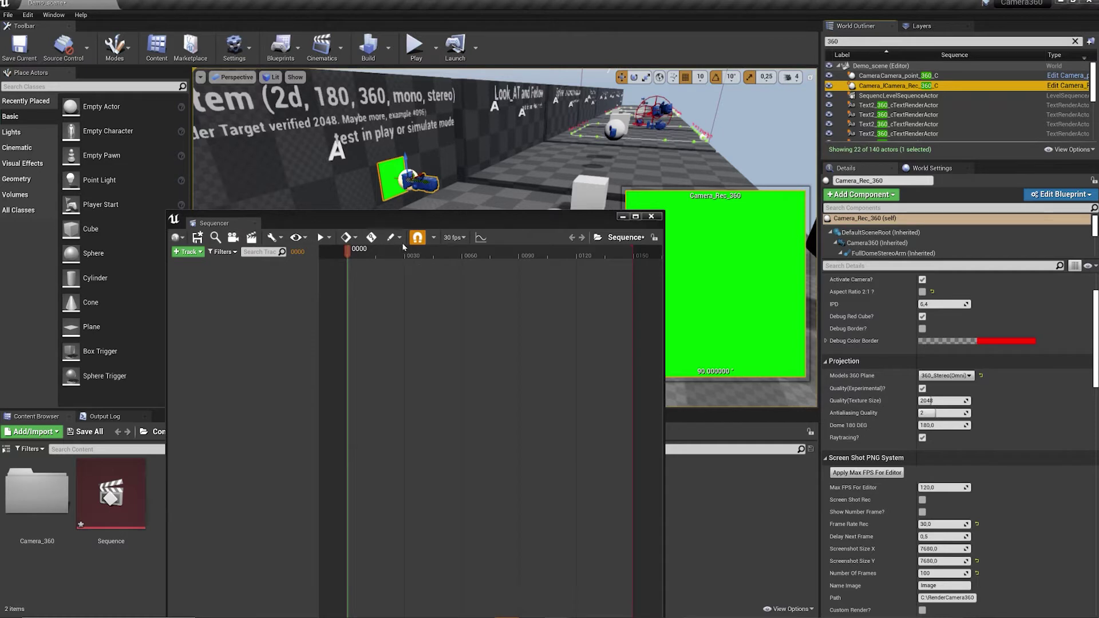
Add the Camera_Rec_360 actor as a track in the Sequence.
{"action": "left_click_drag", "start_coordinate": [668, 215], "coordinate": [625, 361]}
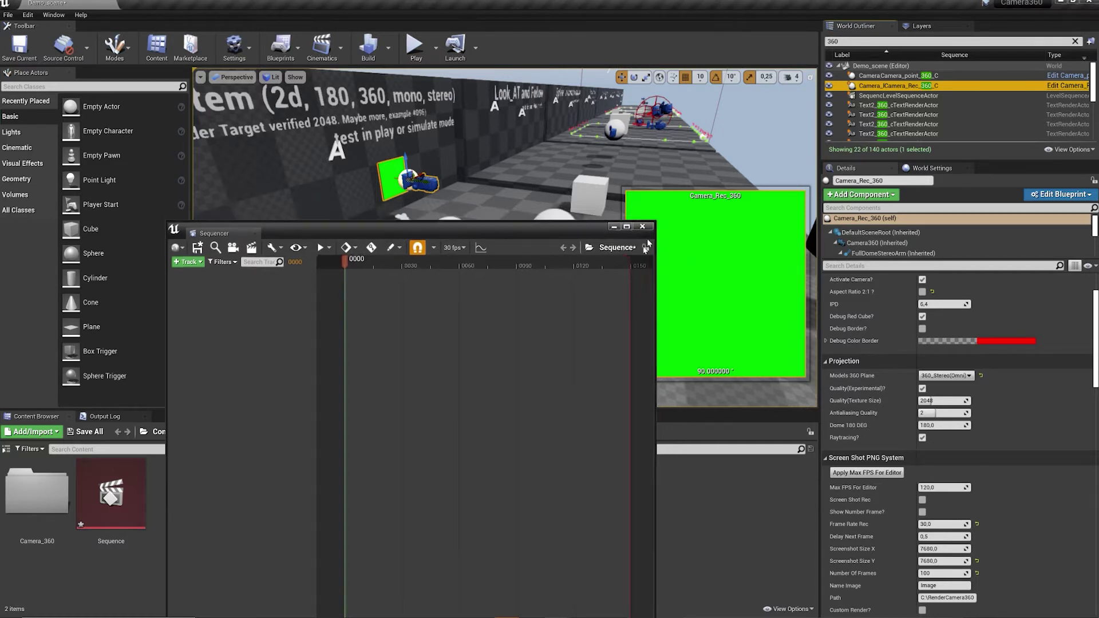
{"action": "left_click", "coordinate": [188, 397]}
{"action": "mouse_move", "coordinate": [223, 408]}
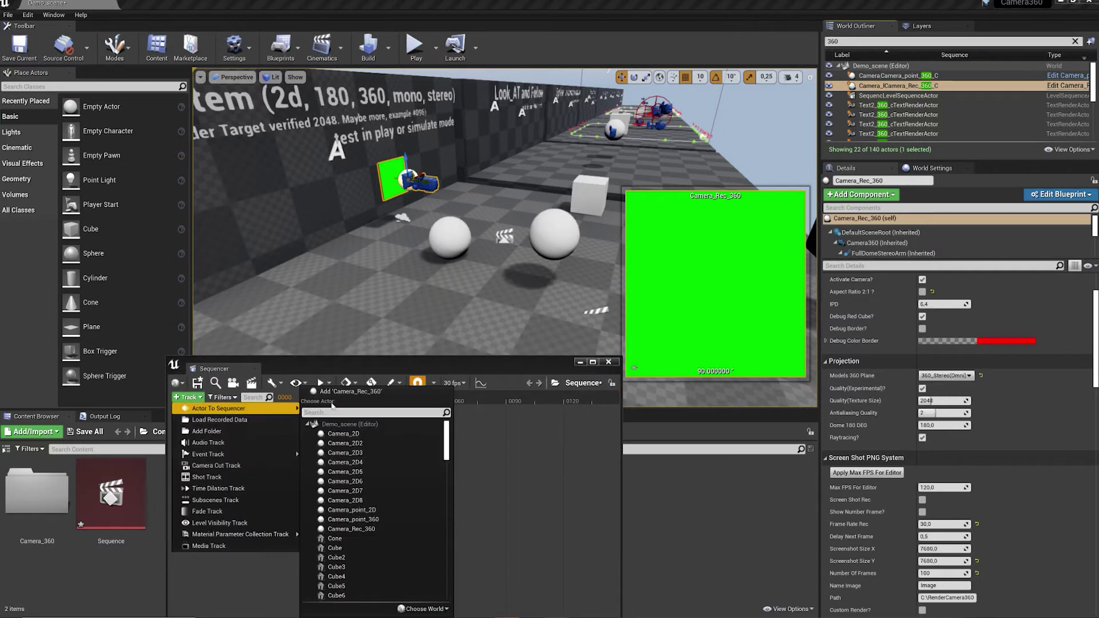
{"action": "left_click", "coordinate": [350, 410]}
Add a Camera Cuts track cutting to Camera_Rec_360 and save the Sequence.
{"action": "left_click", "coordinate": [200, 397]}
{"action": "left_click", "coordinate": [209, 463]}
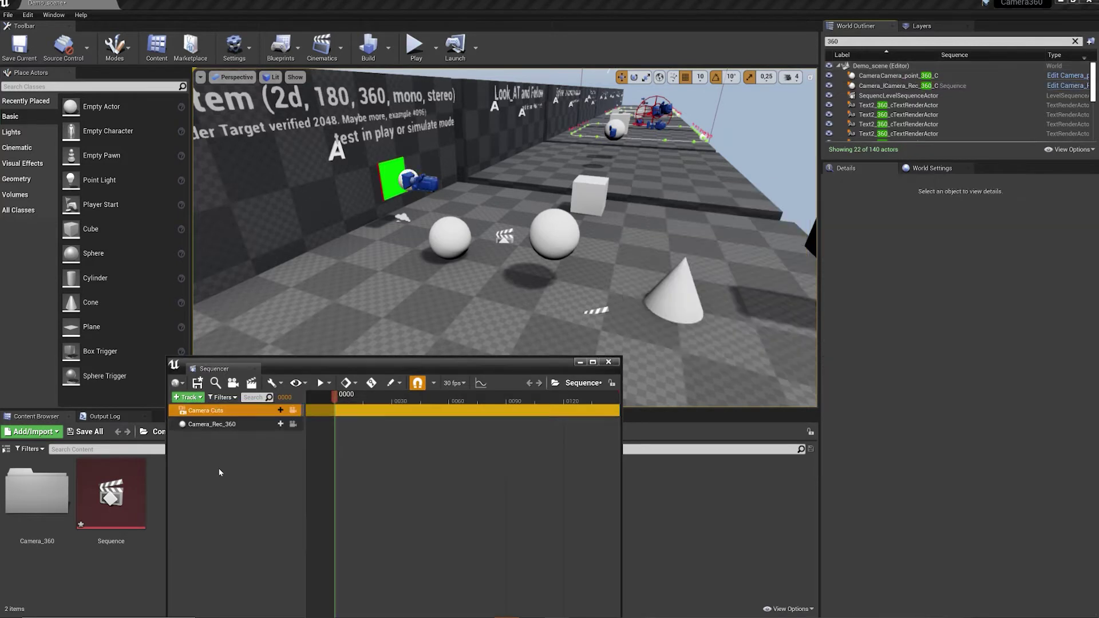
{"action": "left_click", "coordinate": [277, 411]}
{"action": "left_click", "coordinate": [300, 441]}
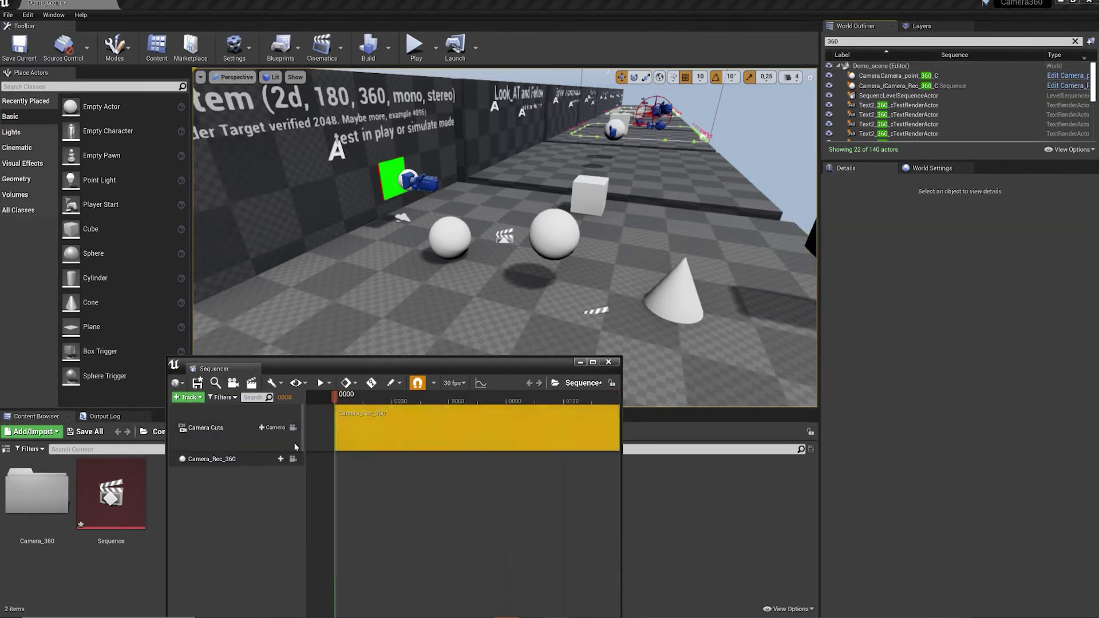
{"action": "left_click", "coordinate": [197, 383]}
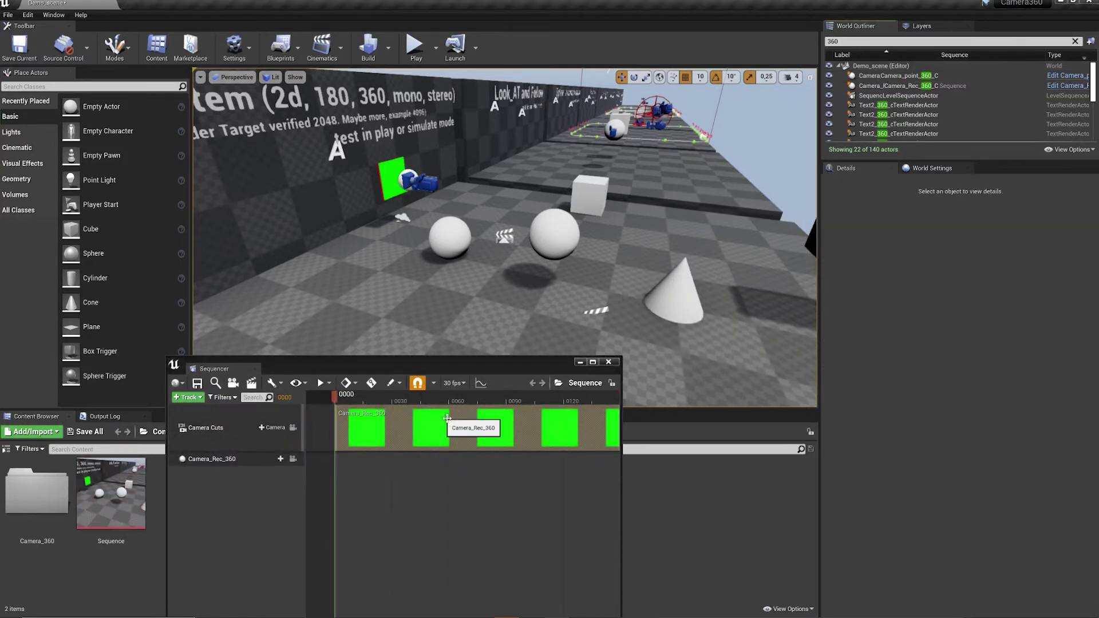
{"action": "left_click", "coordinate": [891, 86]}
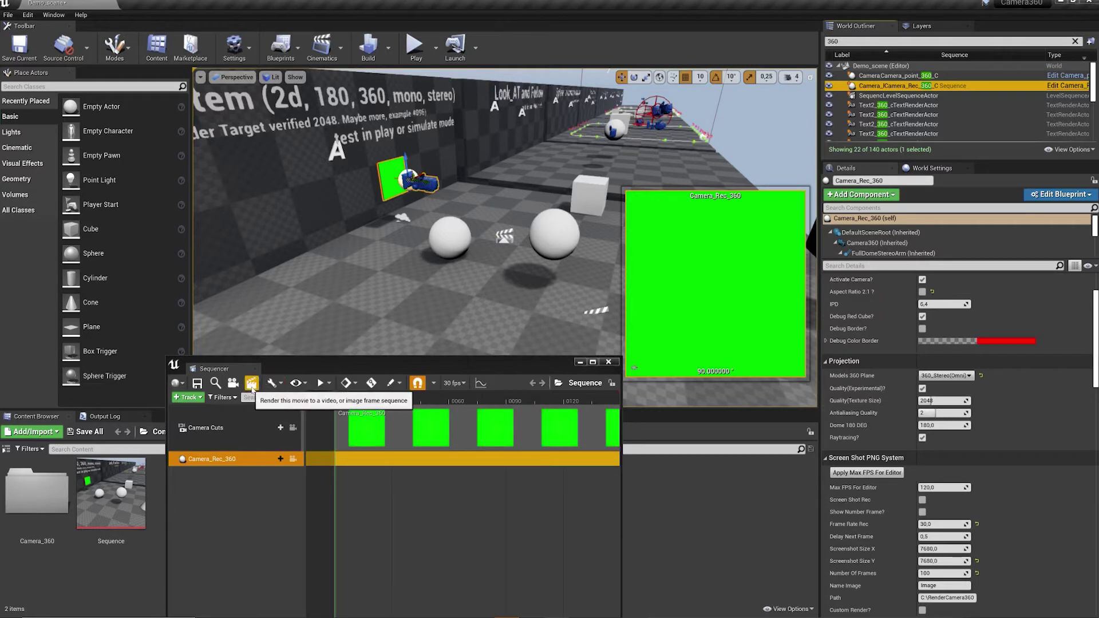
In Render Movie settings, set a custom resolution of 7680x7680.
{"action": "left_click", "coordinate": [251, 383]}
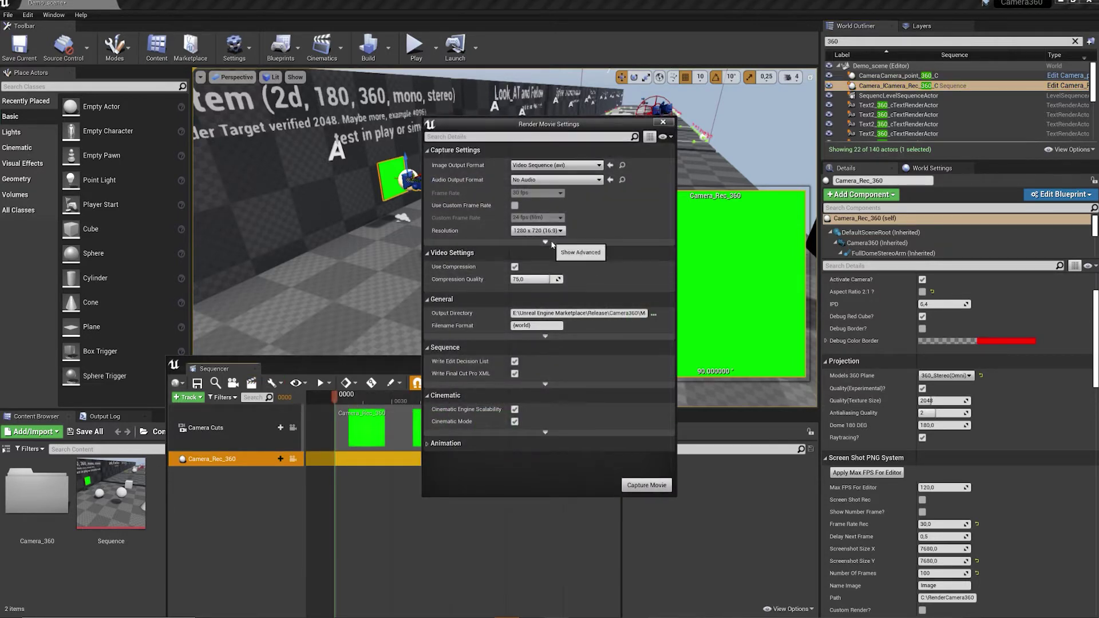
{"action": "left_click", "coordinate": [545, 242]}
{"action": "left_click", "coordinate": [551, 232]}
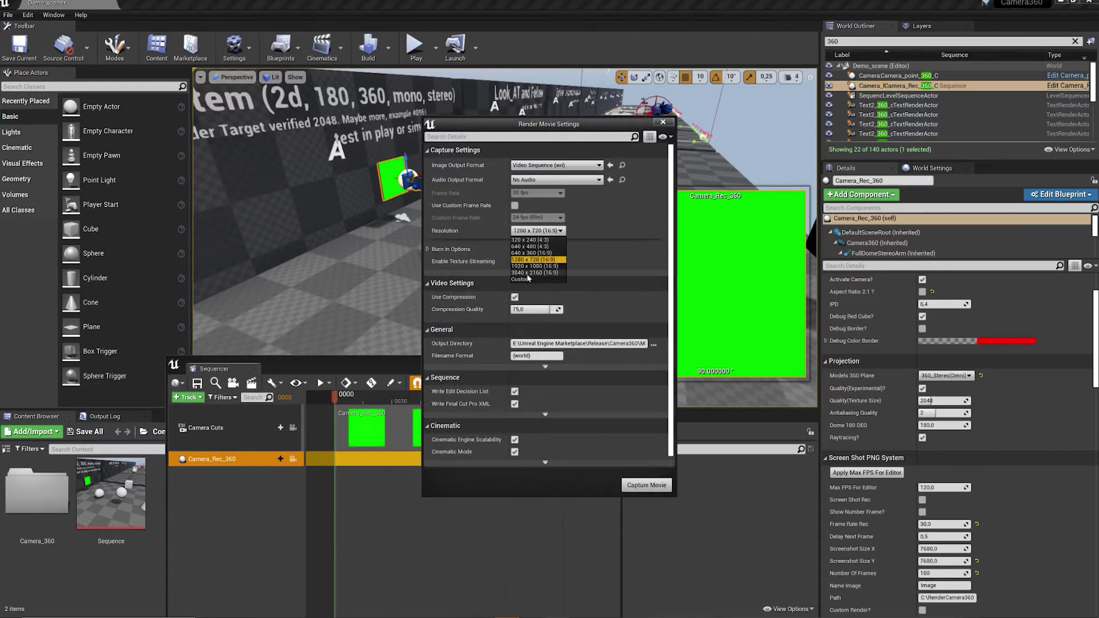
{"action": "left_click", "coordinate": [538, 277]}
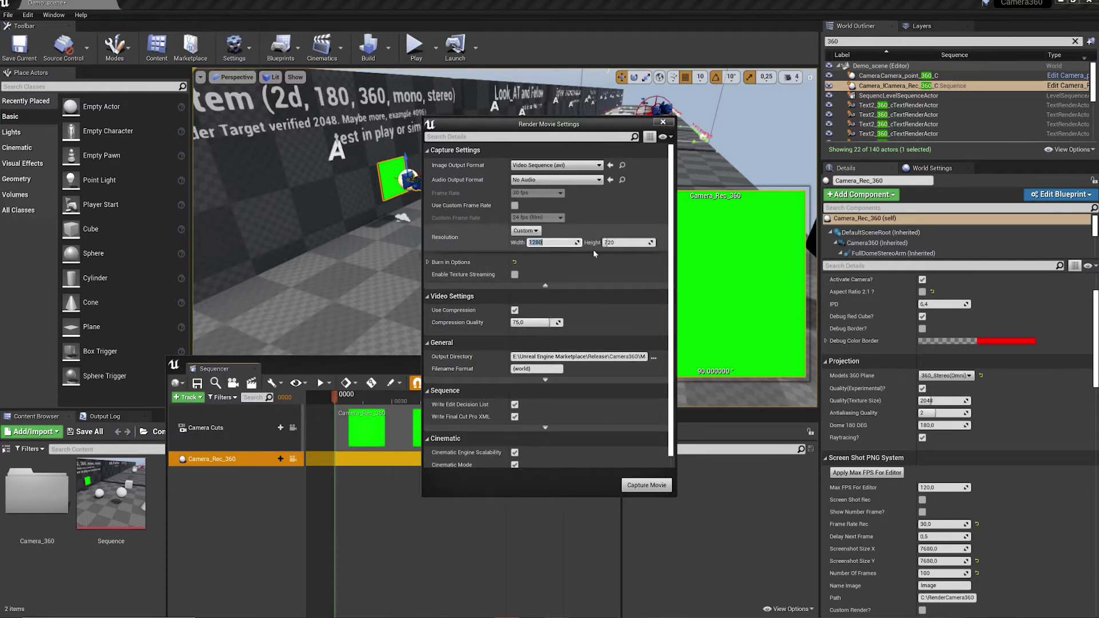
{"action": "type", "text": "8000"}
{"action": "key", "text": "Return"}
{"action": "key", "text": "Tab"}
{"action": "key", "text": "Tab"}
{"action": "type", "text": "7680"}
Use a custom 30 fps frame rate and custom start and end frames, ending at 10.
{"action": "left_click", "coordinate": [514, 205]}
{"action": "left_click", "coordinate": [538, 217]}
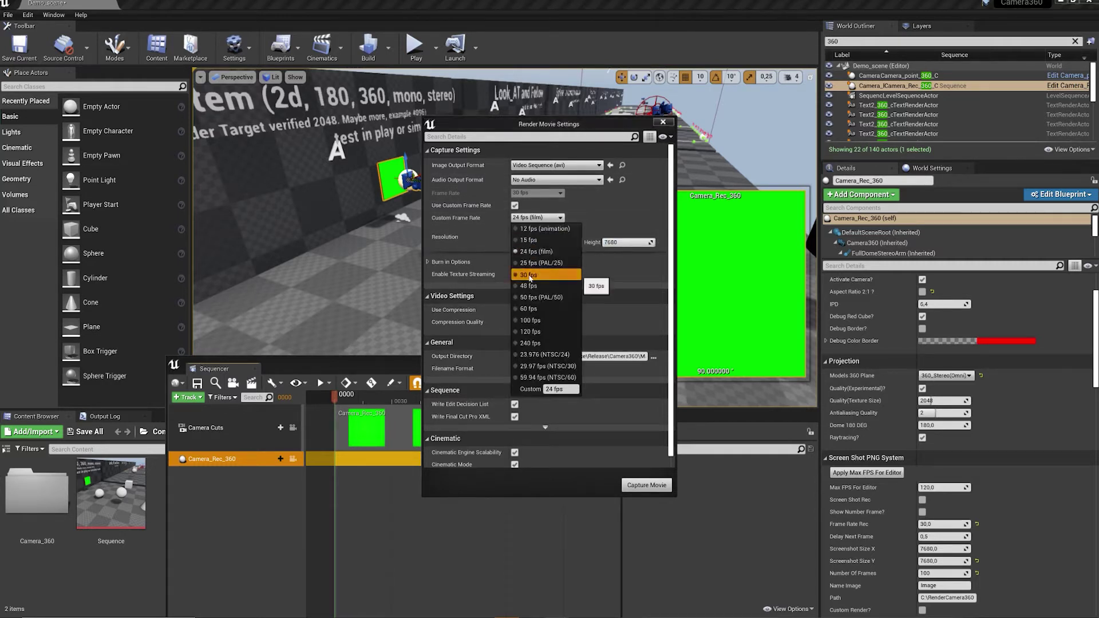
{"action": "left_click", "coordinate": [529, 277]}
{"action": "scroll", "coordinate": [529, 404], "scroll_direction": "down", "scroll_amount": 5}
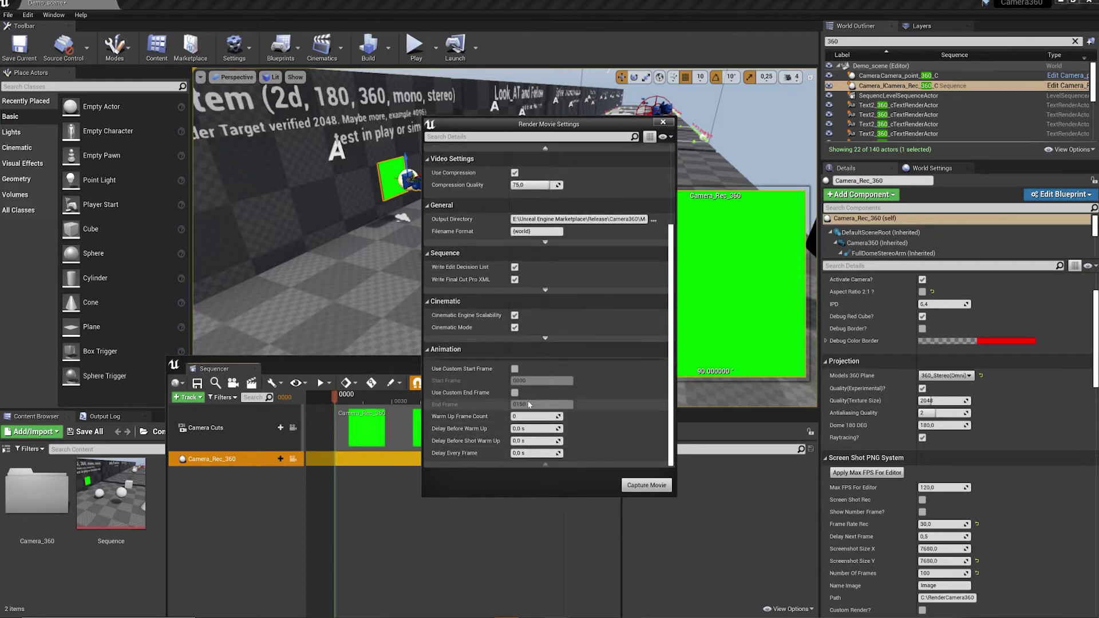
{"action": "left_click", "coordinate": [515, 393]}
{"action": "left_click", "coordinate": [515, 369]}
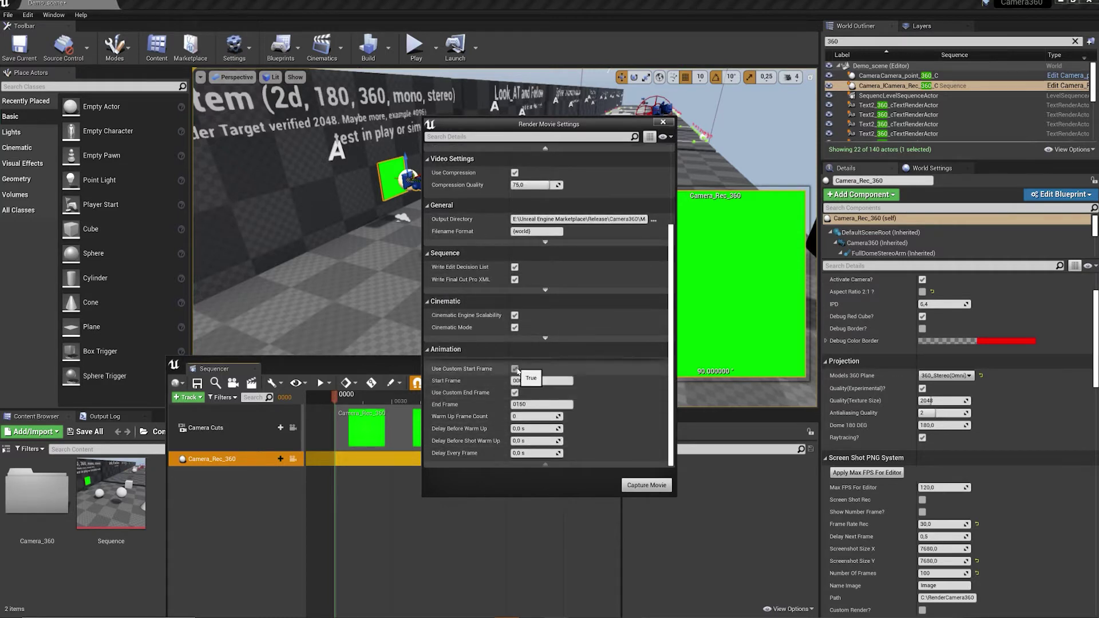
{"action": "double_click", "coordinate": [518, 404]}
{"action": "type", "text": "10"}
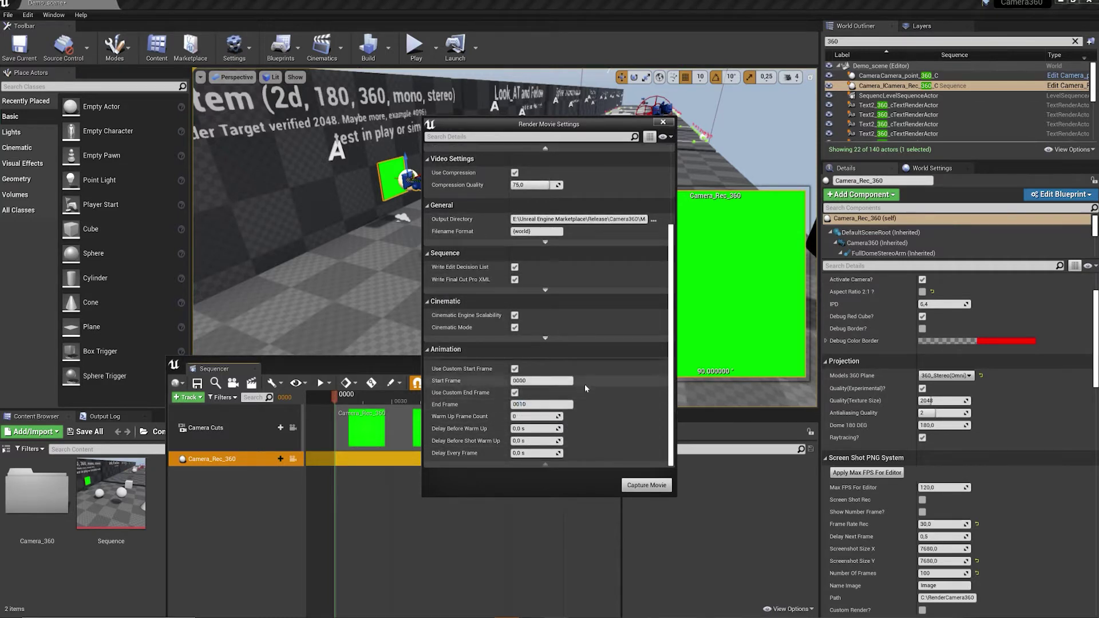
{"action": "key", "text": "Return"}
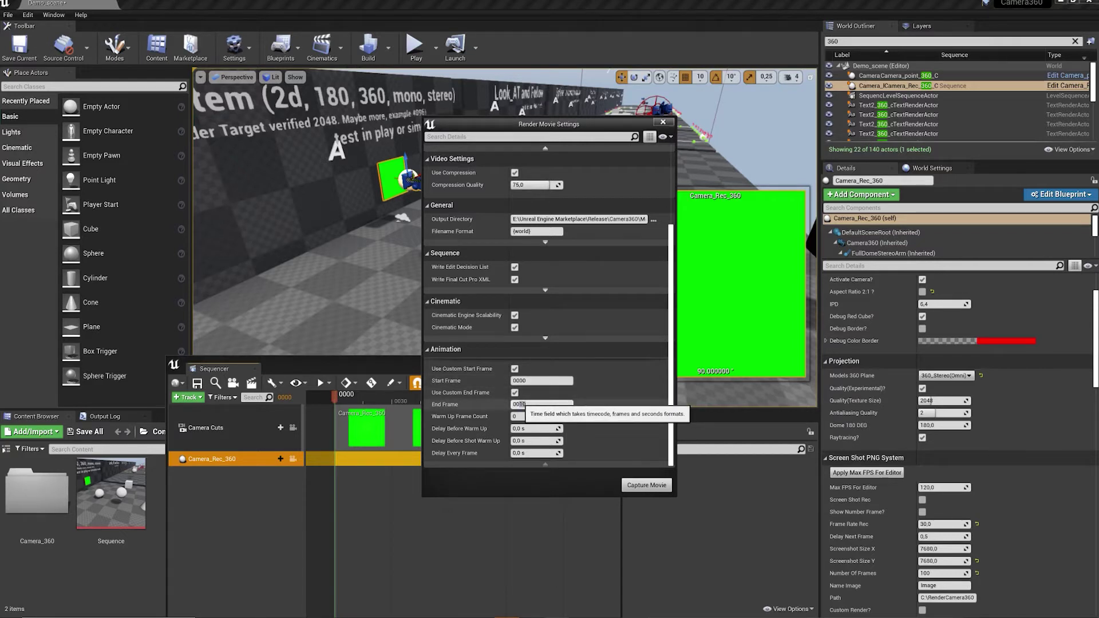
{"action": "left_click_drag", "start_coordinate": [520, 404], "coordinate": [525, 404]}
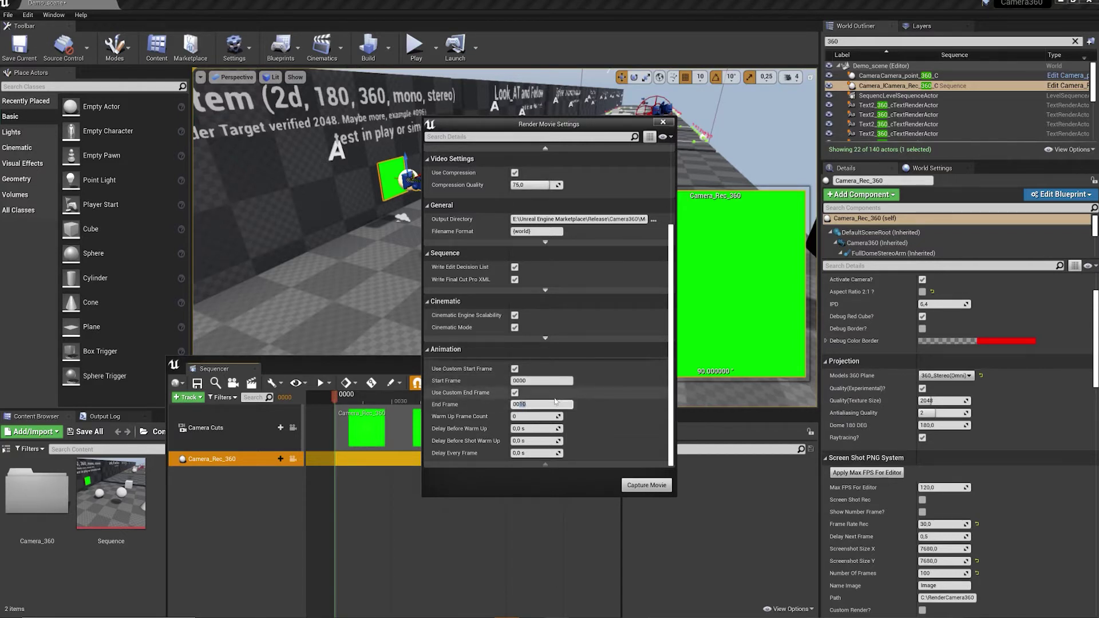
{"action": "type", "text": "0005"}
Switch output to a JPG image sequence and start the capture, saving content first.
{"action": "scroll", "coordinate": [606, 383], "scroll_direction": "up", "scroll_amount": 3}
{"action": "scroll", "coordinate": [598, 355], "scroll_direction": "up", "scroll_amount": 2}
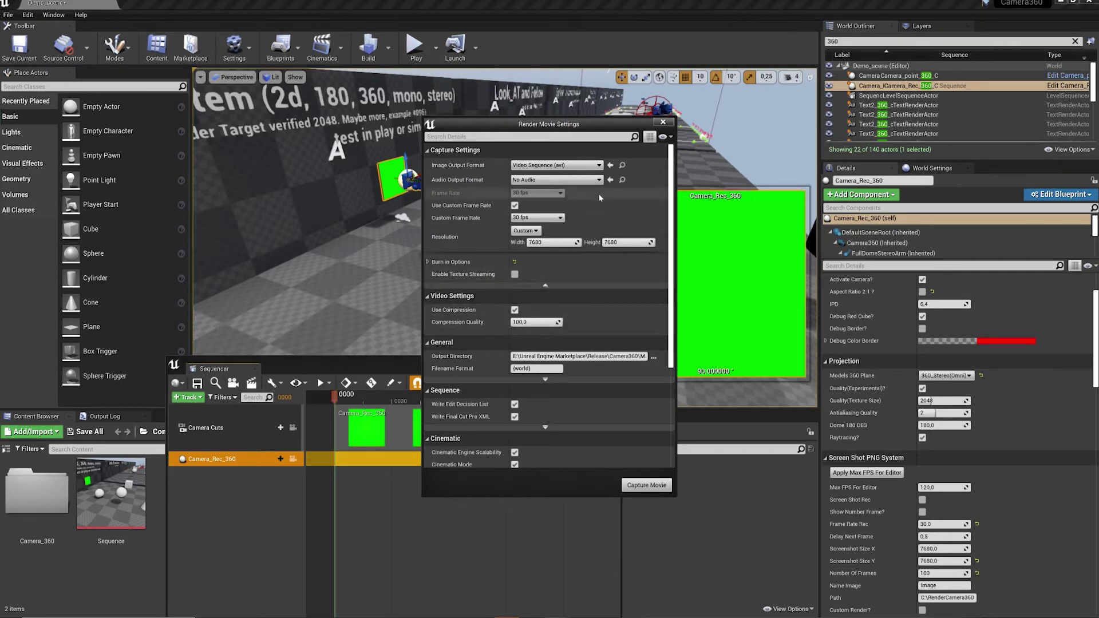
{"action": "left_click", "coordinate": [566, 165]}
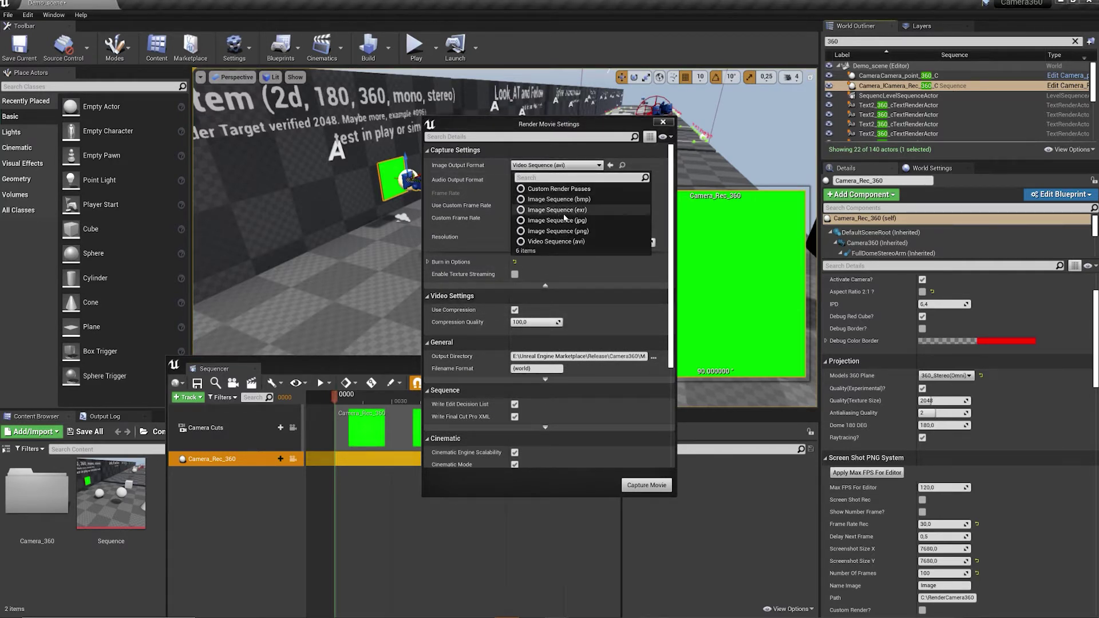
{"action": "left_click", "coordinate": [585, 227]}
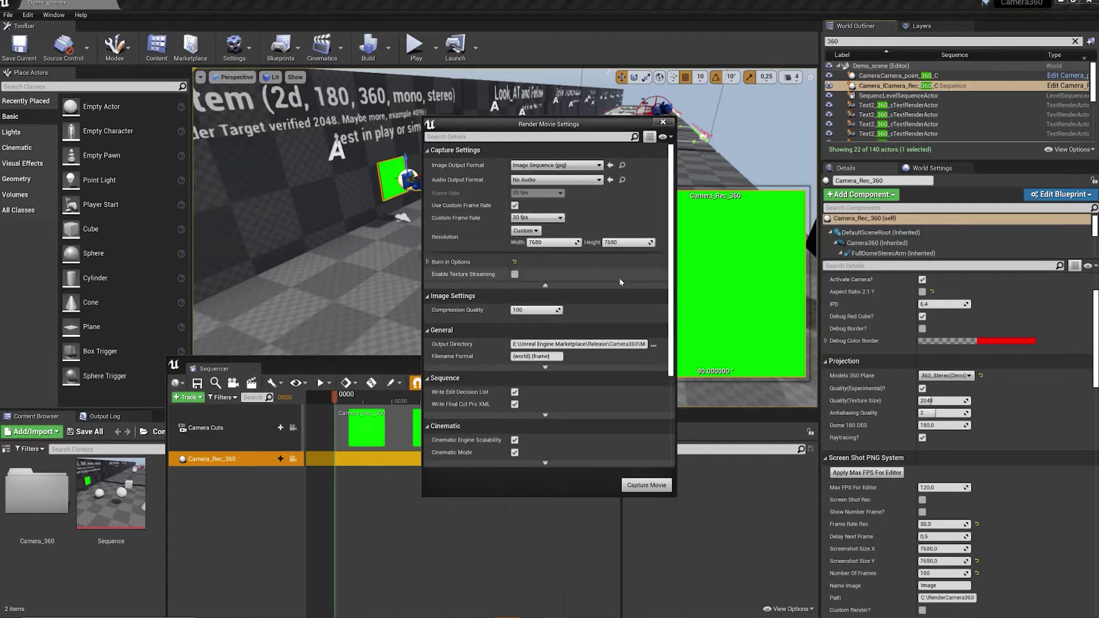
{"action": "scroll", "coordinate": [628, 315], "scroll_direction": "down", "scroll_amount": 3}
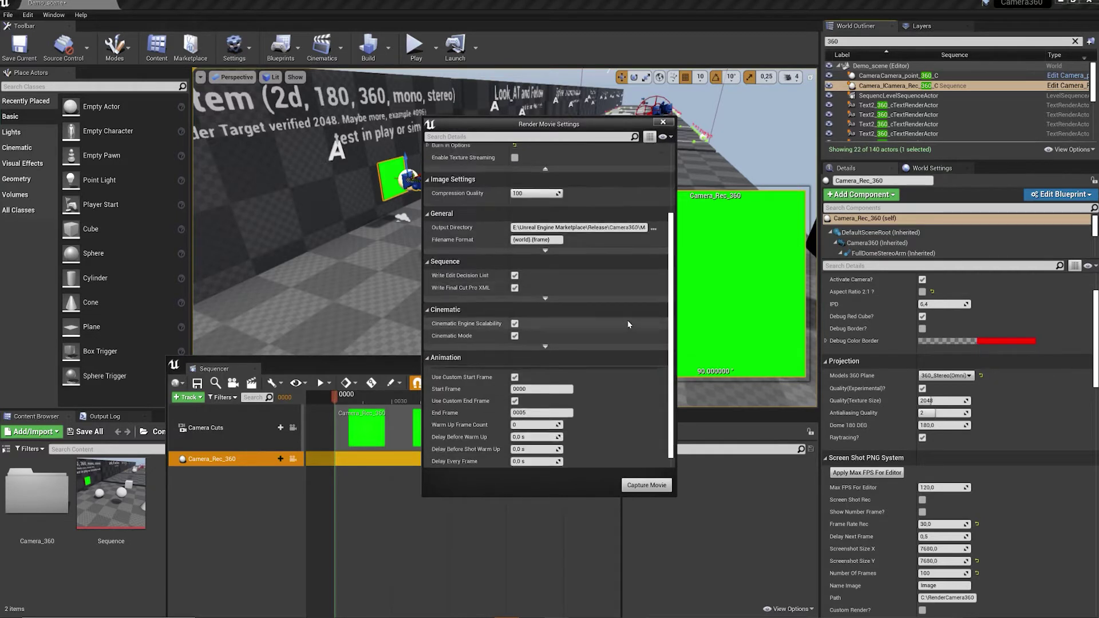
{"action": "left_click", "coordinate": [646, 484]}
{"action": "left_click", "coordinate": [595, 407]}
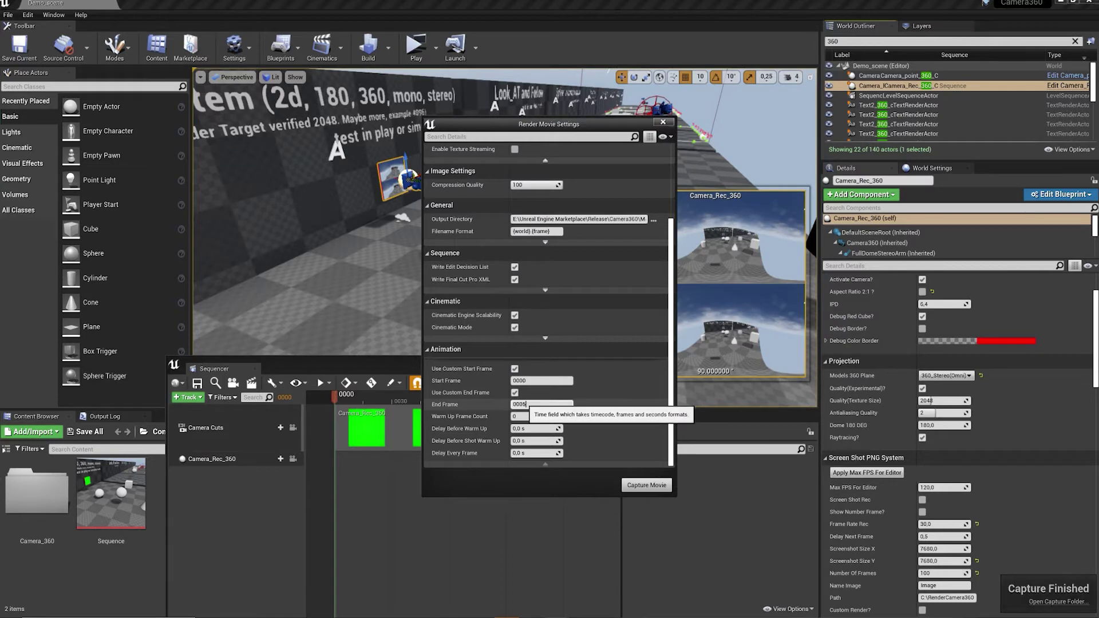
Change the end frame to 7 and capture the frames again.
{"action": "key", "text": "BackSpace"}
{"action": "type", "text": "7"}
{"action": "key", "text": "Return"}
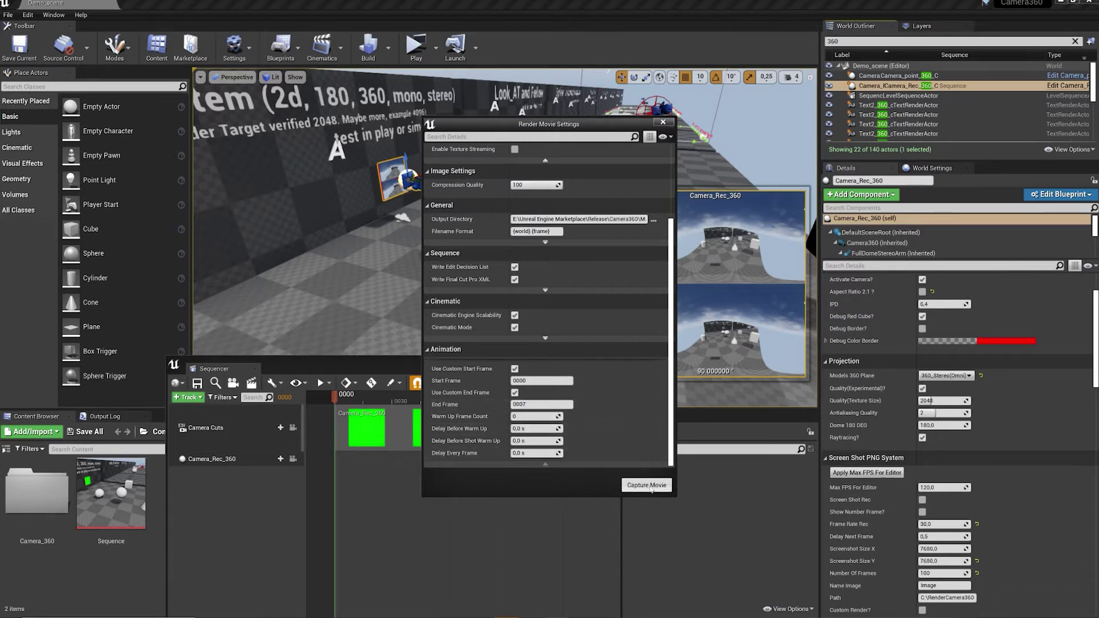
{"action": "left_click", "coordinate": [650, 487]}
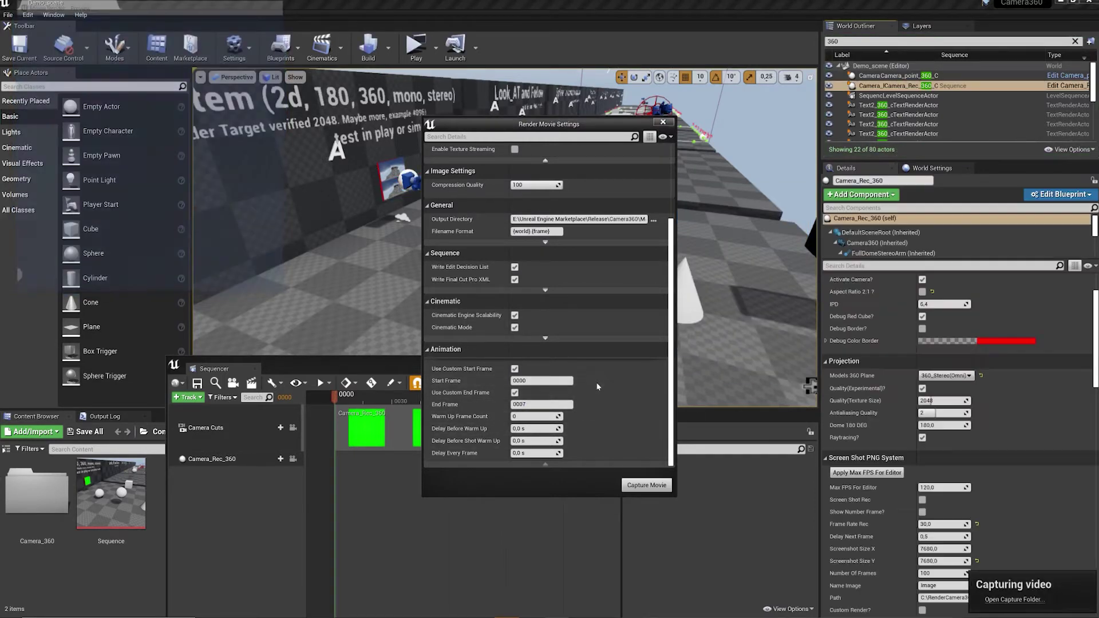
Delete all old JPGs from VideoCaptures and start a fresh capture.
{"action": "left_click", "coordinate": [572, 578]}
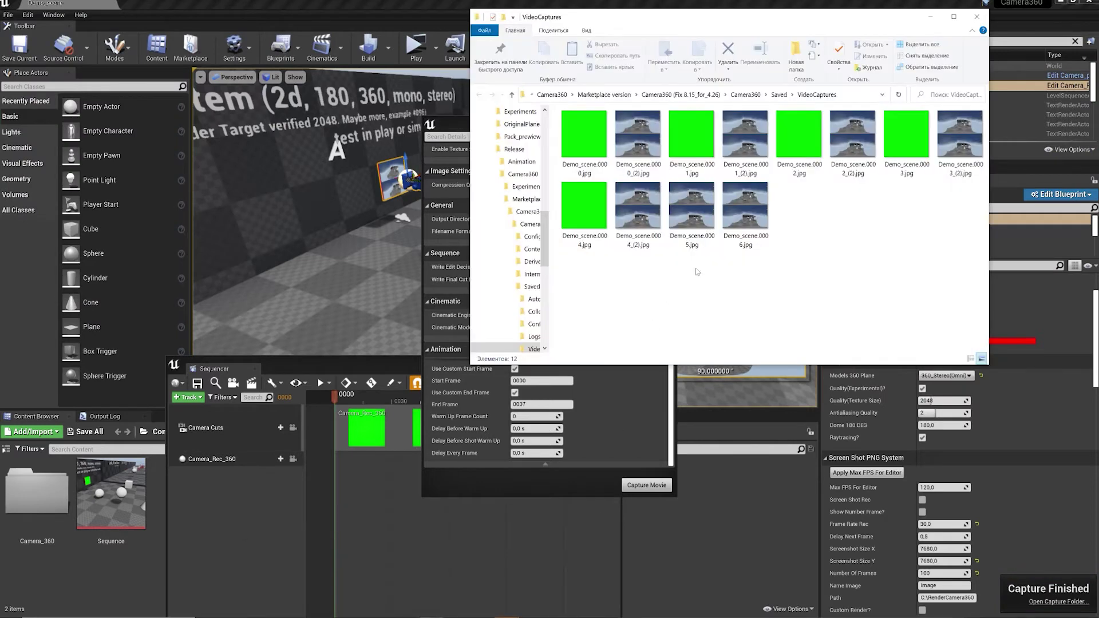
{"action": "key", "text": "ctrl+a"}
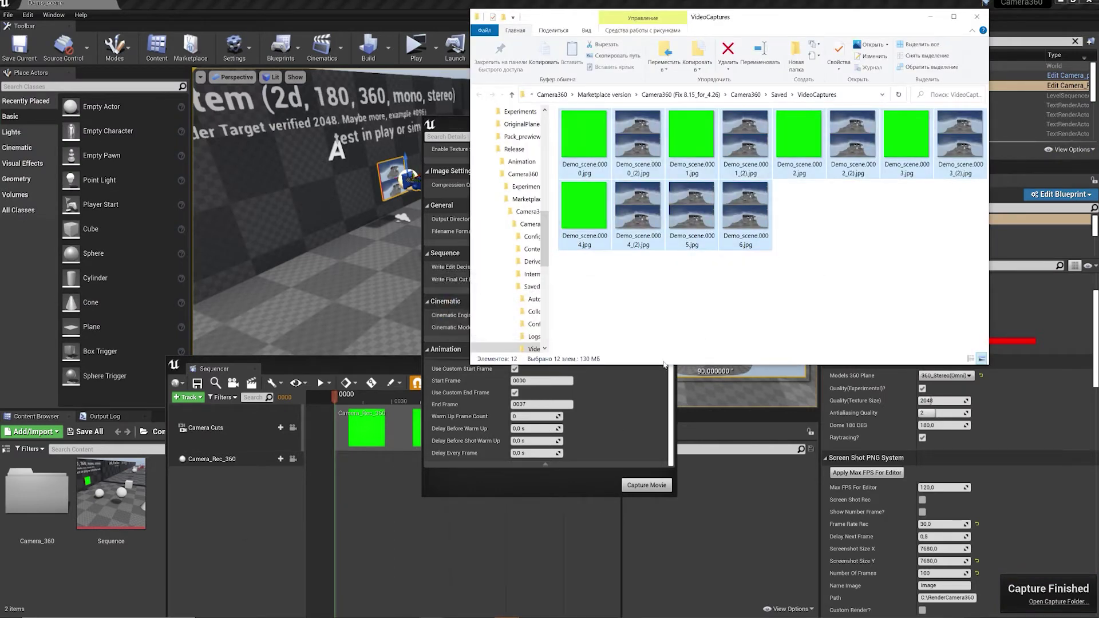
{"action": "key", "text": "Delete"}
{"action": "left_click", "coordinate": [629, 420]}
{"action": "left_click", "coordinate": [647, 485]}
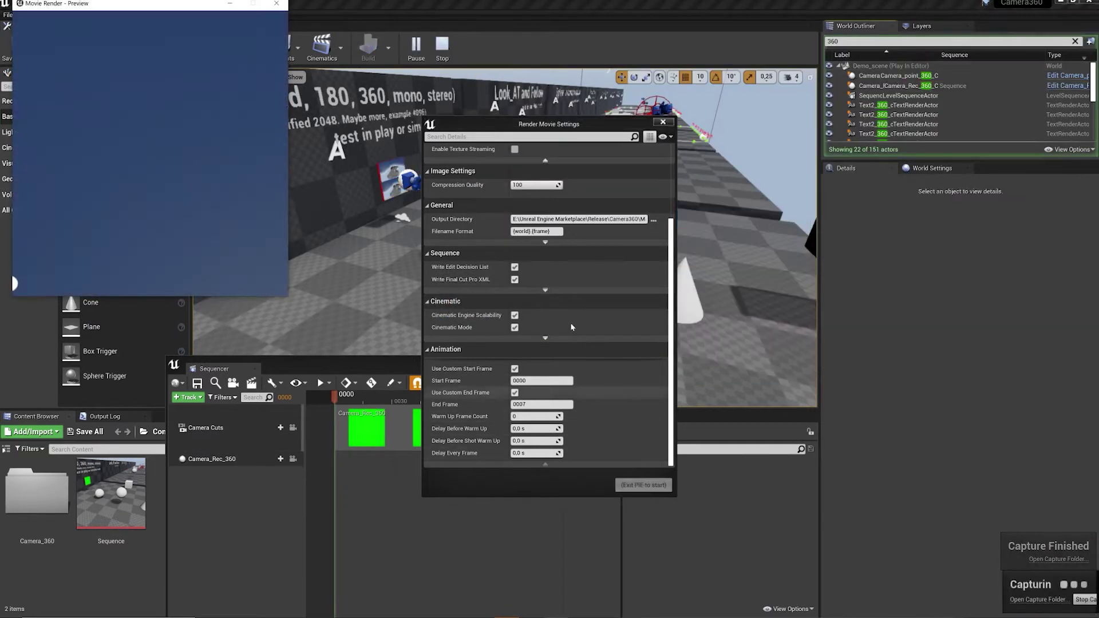
Open the first new frame Demo_scene.0000.jpg in Photos and step to the next frame.
{"action": "mouse_move", "coordinate": [430, 605]}
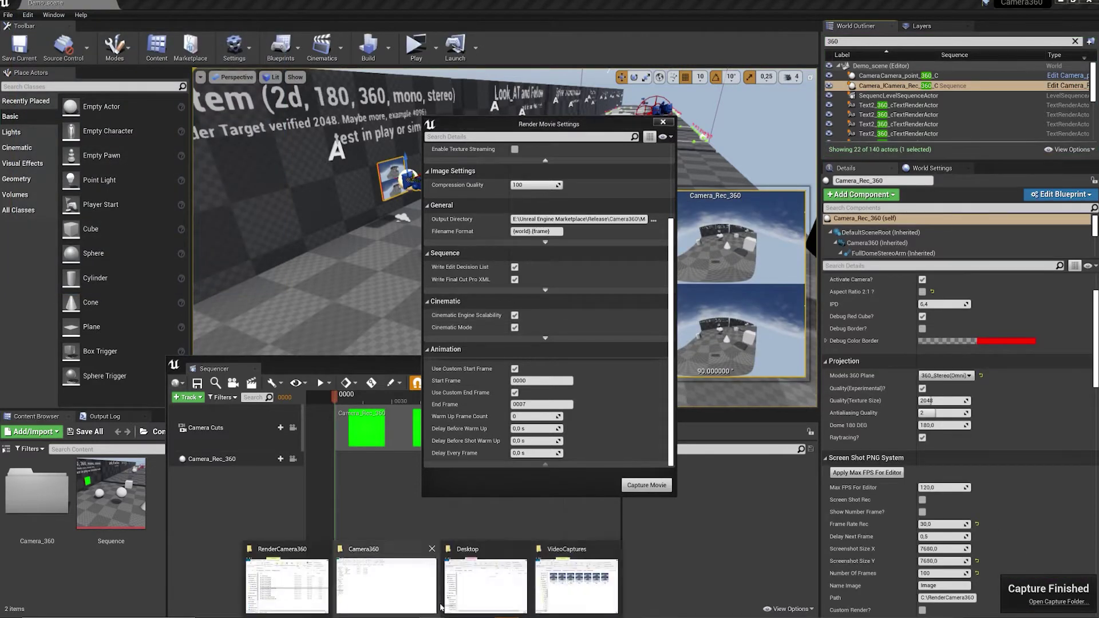
{"action": "left_click", "coordinate": [574, 589]}
{"action": "double_click", "coordinate": [584, 134]}
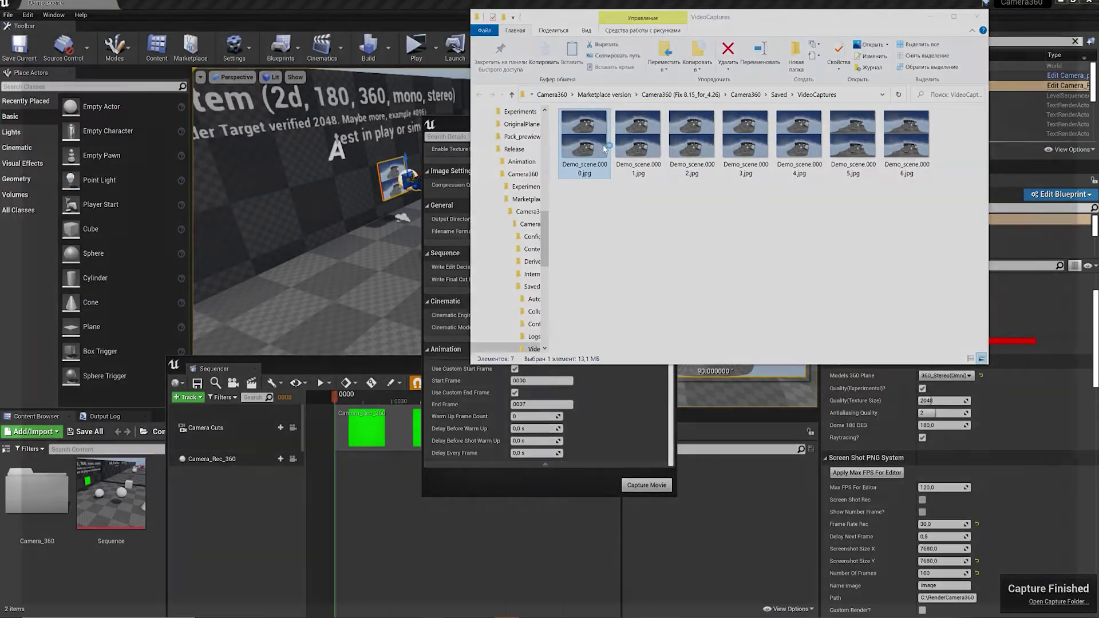
{"action": "key", "text": "Right"}
Step back and forth through the stereo frames around Demo_scene.0005.jpg in Photos.
{"action": "key", "text": "Right"}
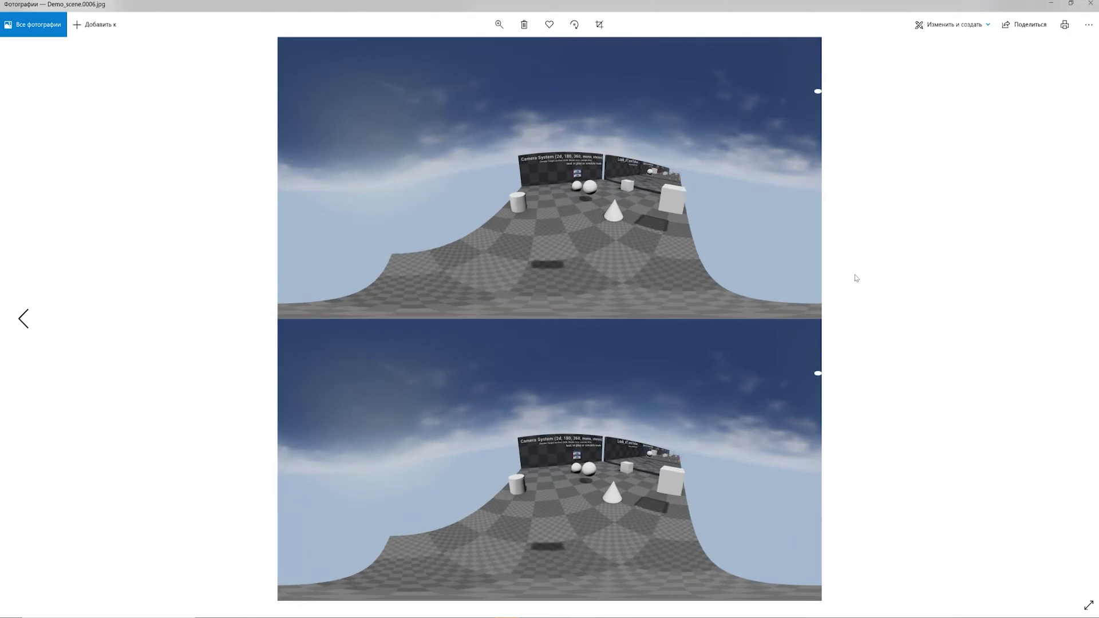
{"action": "key", "text": "Right"}
{"action": "key", "text": "Right"}
{"action": "key", "text": "Right"}
{"action": "key", "text": "Right"}
{"action": "key", "text": "Left"}
{"action": "key", "text": "Right"}
{"action": "key", "text": "Left"}
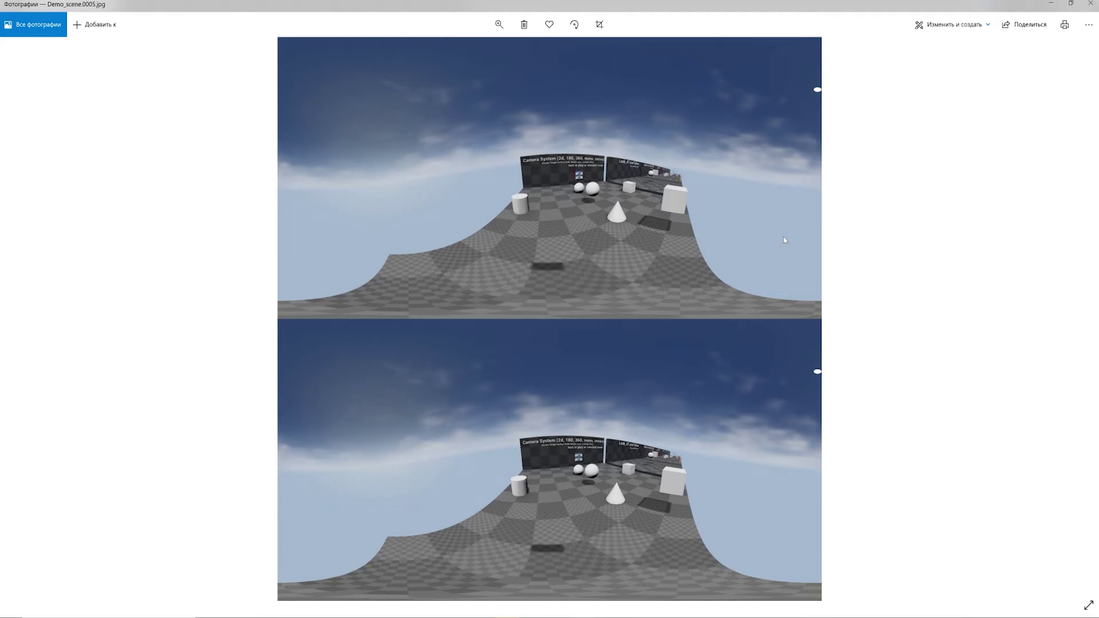
Delete frames 0000–0005 and open Demo_scene.0006.jpg in Photoshop, accepting the colour profile.
{"action": "key", "text": "alt+F4"}
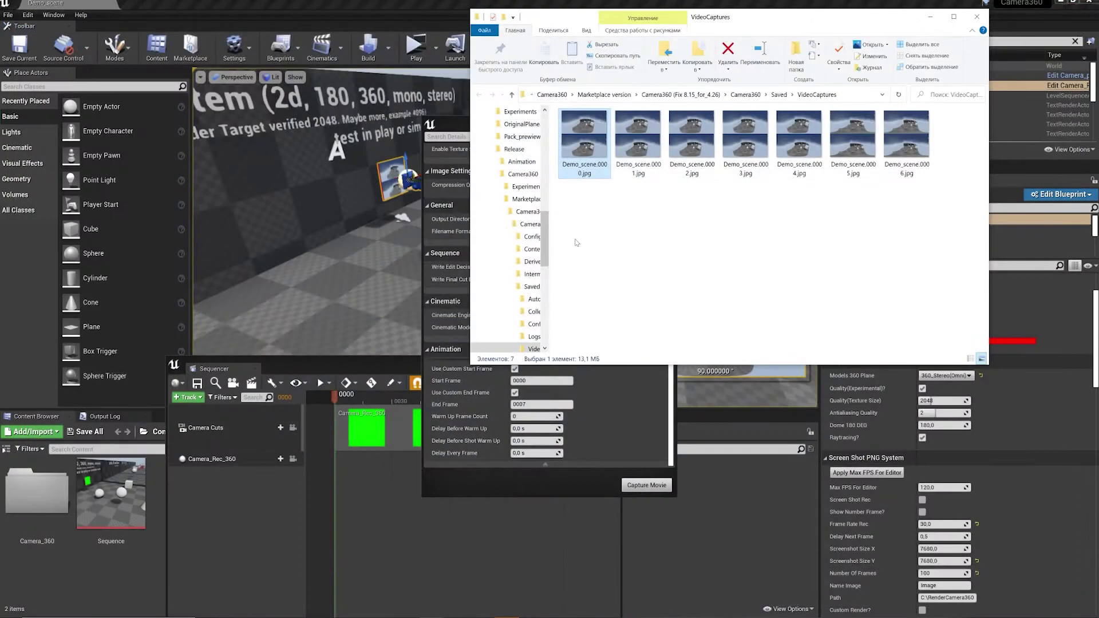
{"action": "left_click_drag", "start_coordinate": [843, 203], "coordinate": [590, 143]}
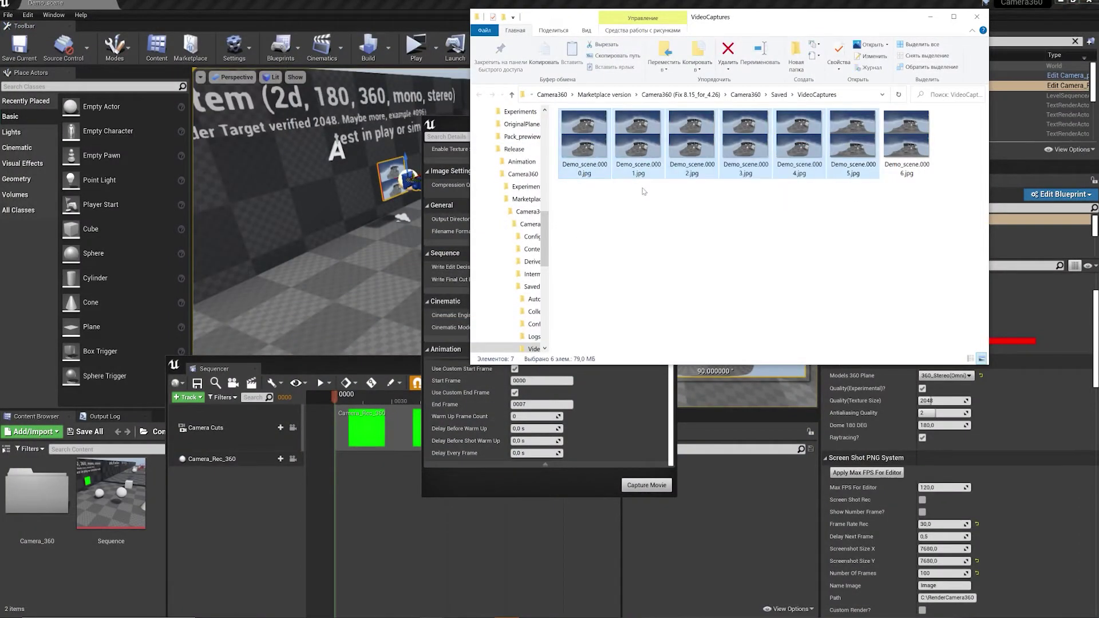
{"action": "key", "text": "Delete"}
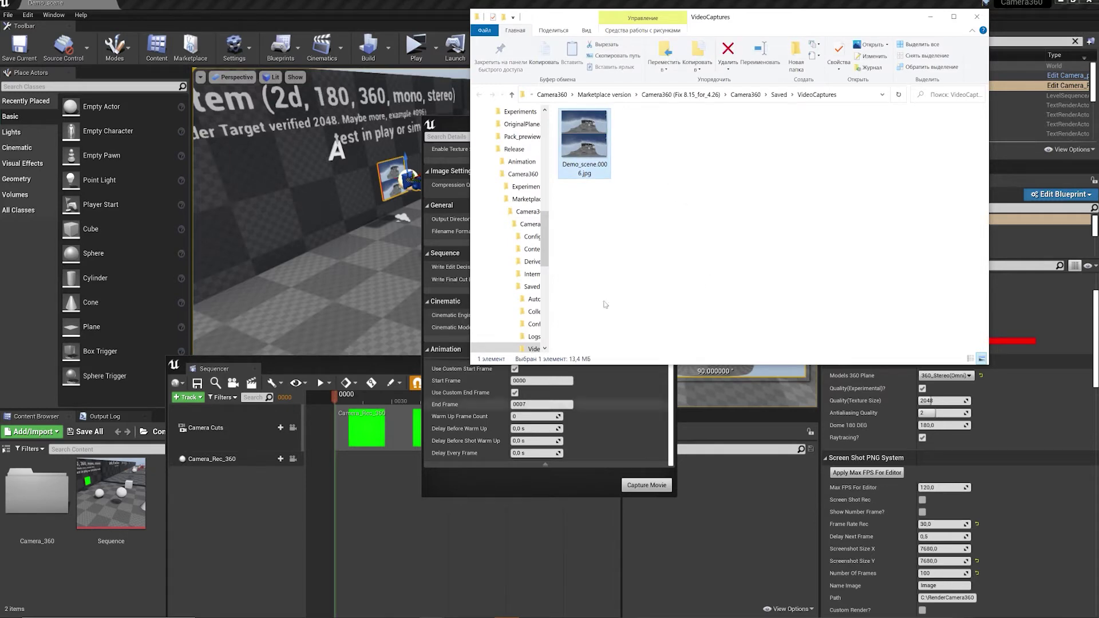
{"action": "mouse_move", "coordinate": [584, 140]}
{"action": "left_mouse_down"}
{"action": "mouse_move", "coordinate": [500, 387]}
{"action": "mouse_move", "coordinate": [454, 294]}
{"action": "left_mouse_up"}
{"action": "left_click", "coordinate": [577, 363]}
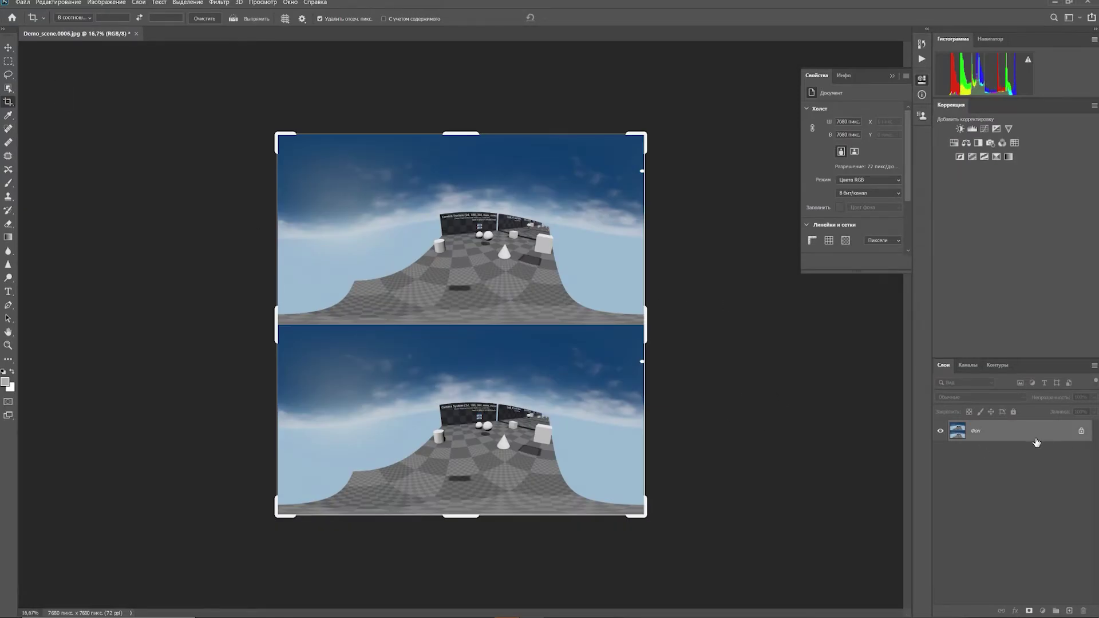
Duplicate the Background layer and move the copy down 3840 px.
{"action": "left_click_drag", "start_coordinate": [1037, 442], "coordinate": [1069, 611]}
{"action": "scroll", "coordinate": [452, 351], "scroll_direction": "up", "scroll_amount": 1, "text": "alt"}
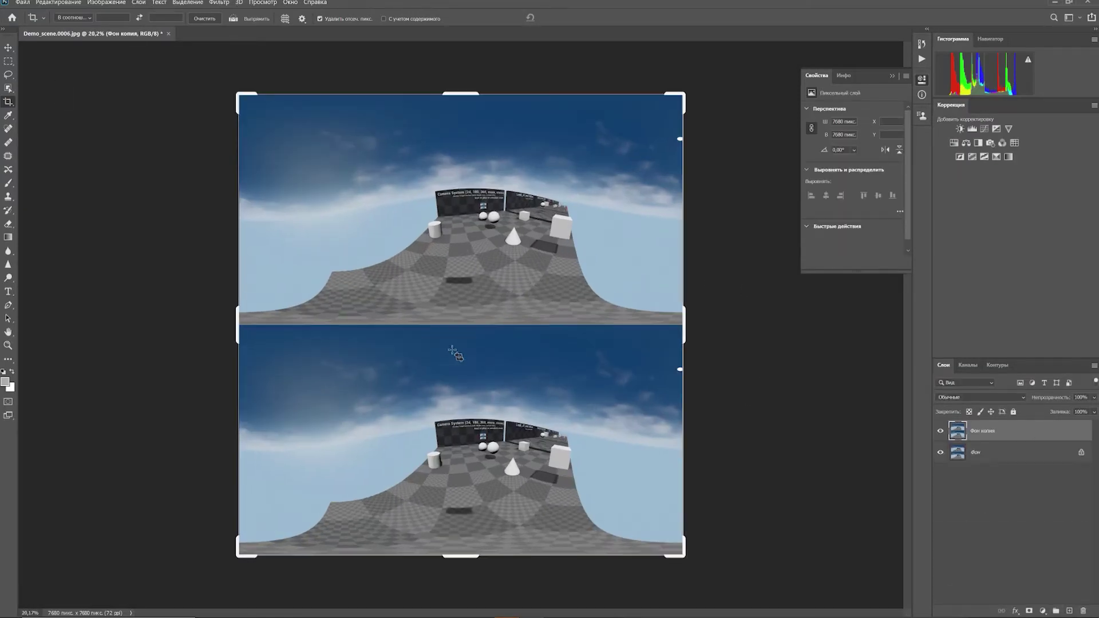
{"action": "left_click", "coordinate": [8, 50]}
{"action": "left_click_drag", "start_coordinate": [535, 155], "coordinate": [551, 387]}
Crop the canvas to a single 7680 × 3840 eye view.
{"action": "left_click", "coordinate": [9, 103]}
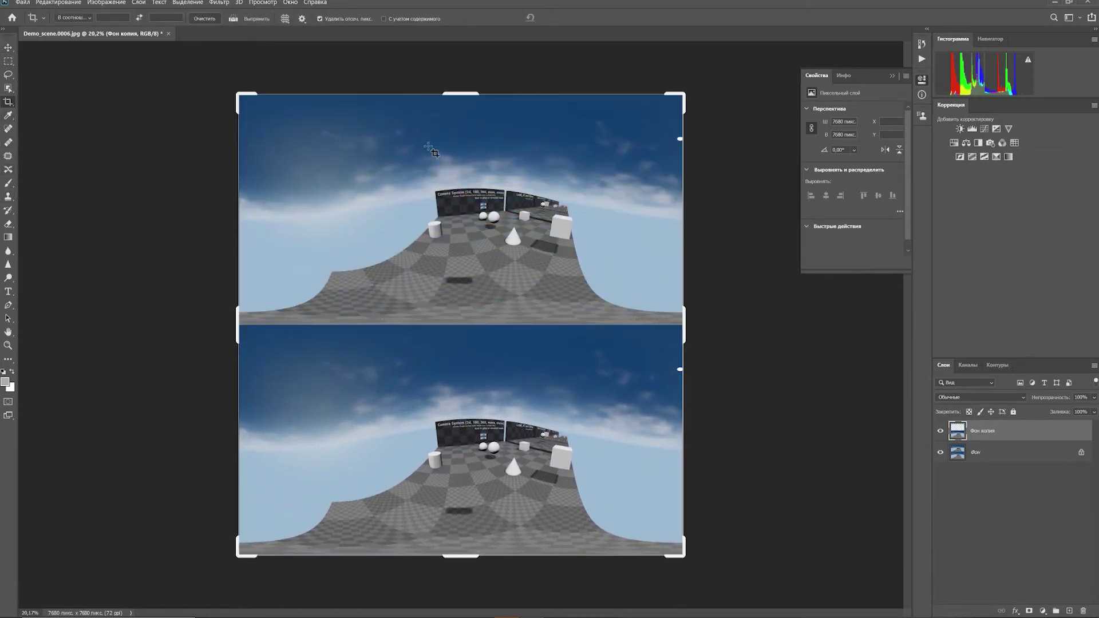
{"action": "left_click", "coordinate": [471, 102]}
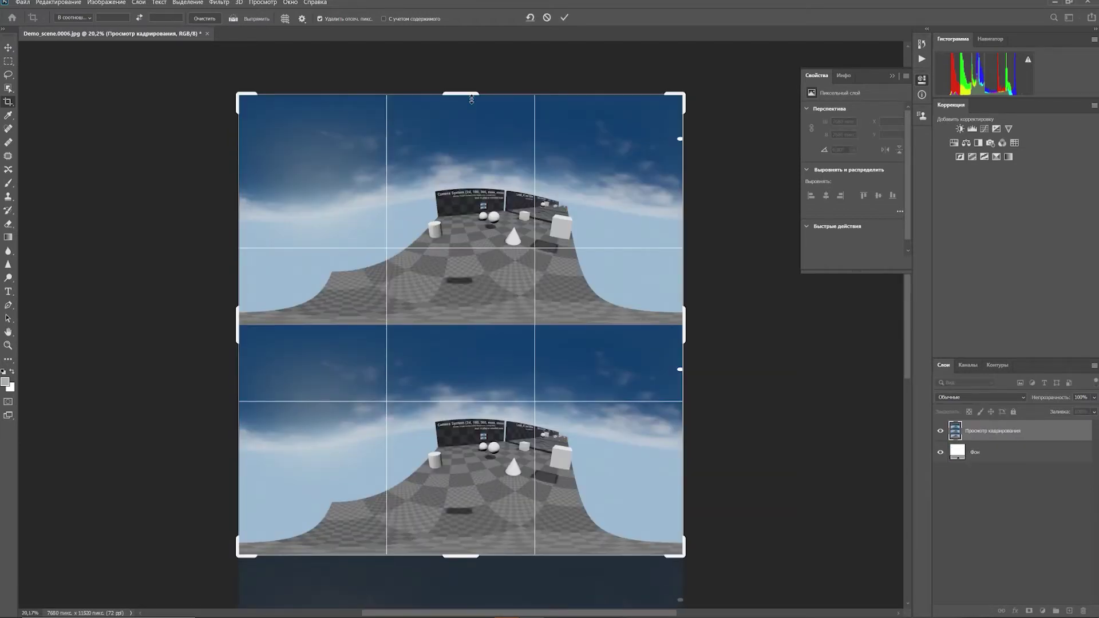
{"action": "left_click_drag", "start_coordinate": [471, 100], "coordinate": [471, 325]}
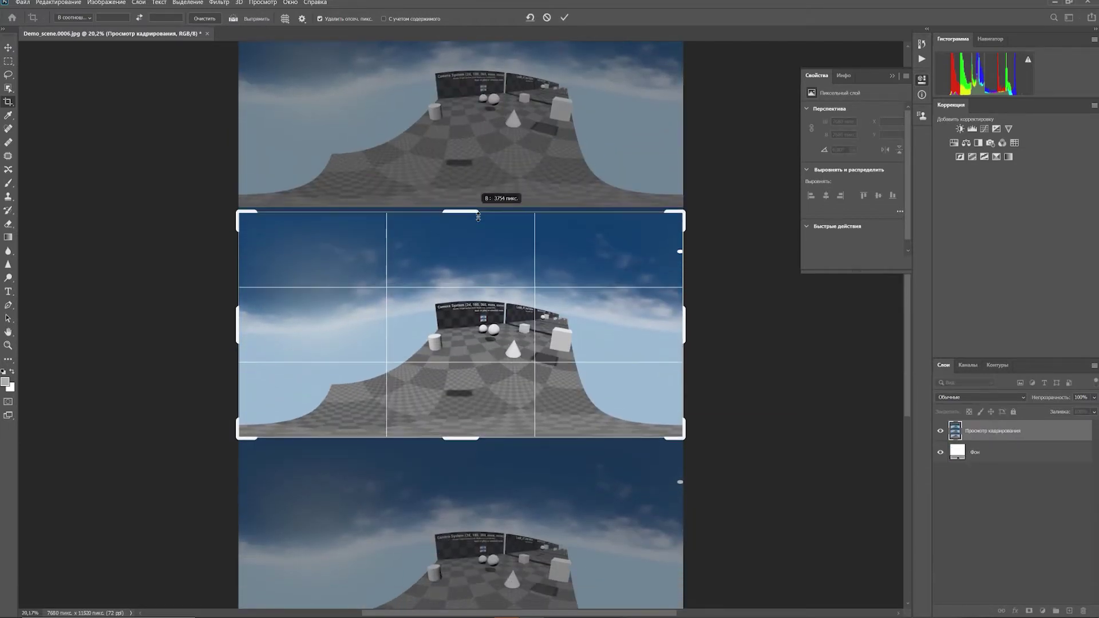
{"action": "key", "text": "Return"}
Repeatedly toggle the copied layer's visibility to compare the two eye views.
{"action": "scroll", "coordinate": [525, 357], "scroll_direction": "up", "scroll_amount": 1, "text": "alt"}
{"action": "scroll", "coordinate": [603, 404], "scroll_direction": "up", "scroll_amount": 1, "text": "alt"}
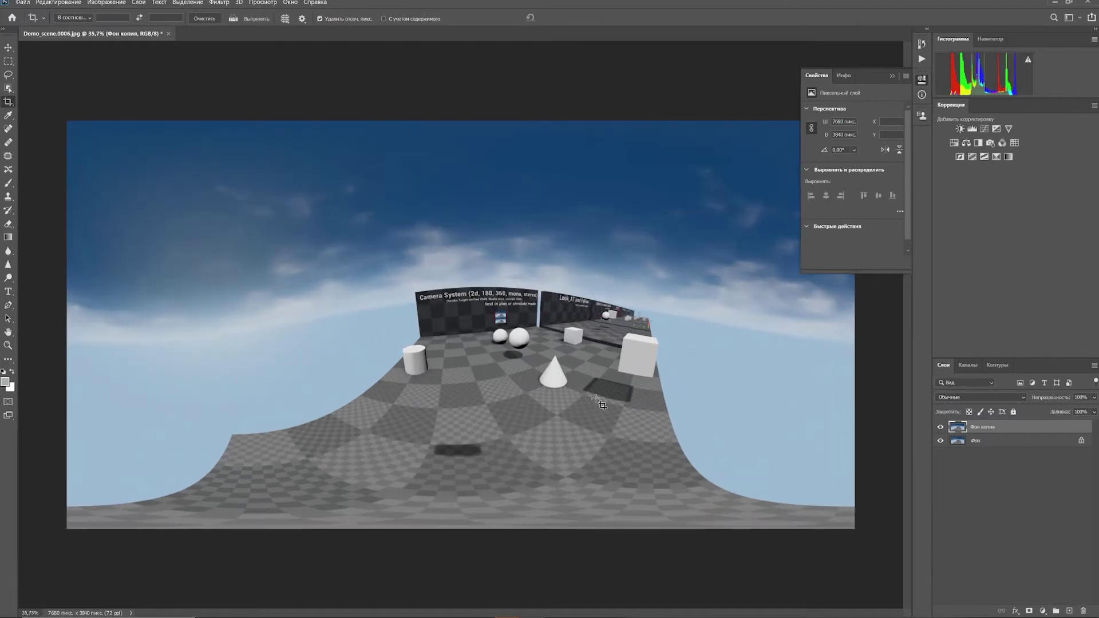
{"action": "left_click", "coordinate": [946, 427]}
{"action": "left_click", "coordinate": [946, 427]}
{"action": "left_click", "coordinate": [946, 427]}
{"action": "left_click", "coordinate": [945, 427]}
{"action": "left_click", "coordinate": [945, 427]}
{"action": "left_click", "coordinate": [946, 427]}
{"action": "left_click", "coordinate": [945, 427]}
{"action": "left_click", "coordinate": [946, 427]}
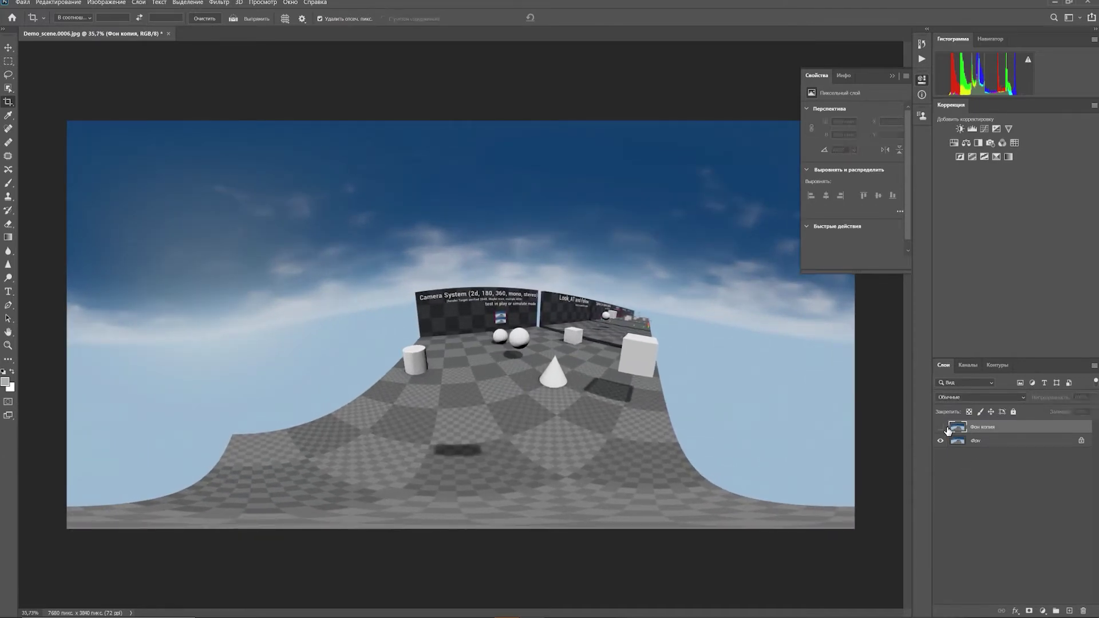
{"action": "left_click", "coordinate": [945, 427]}
{"action": "left_click", "coordinate": [946, 427]}
{"action": "left_click", "coordinate": [946, 427]}
{"action": "left_click", "coordinate": [945, 427]}
{"action": "left_click", "coordinate": [946, 427]}
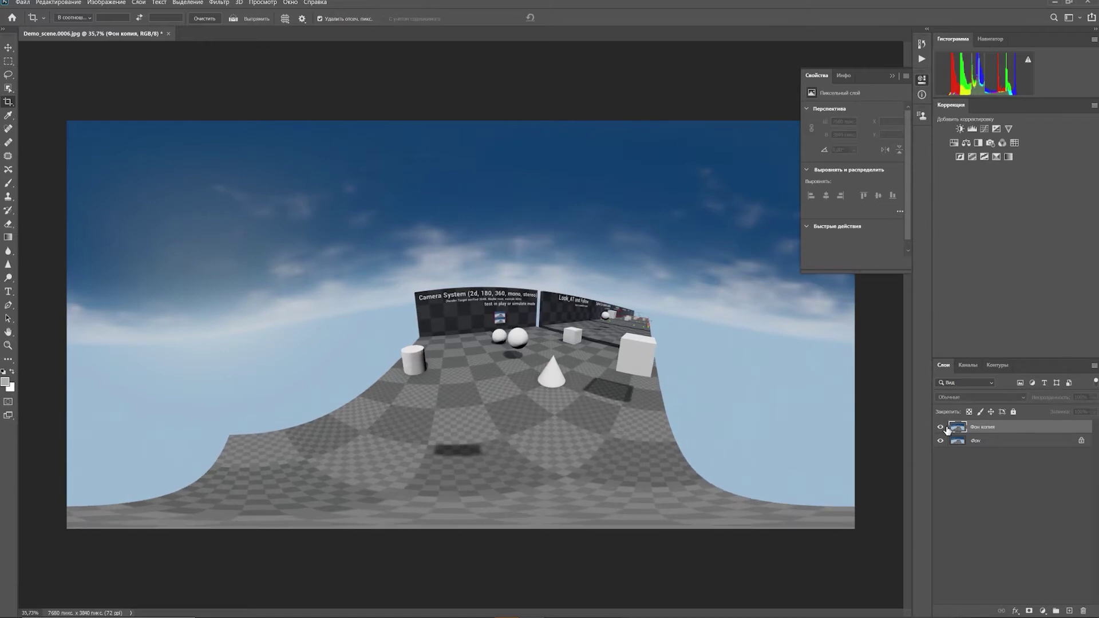
{"action": "left_click", "coordinate": [946, 427]}
{"action": "left_click", "coordinate": [946, 427]}
{"action": "left_click", "coordinate": [946, 427]}
{"action": "left_click", "coordinate": [945, 427]}
{"action": "left_click", "coordinate": [946, 427]}
{"action": "left_click", "coordinate": [946, 427]}
{"action": "left_click", "coordinate": [945, 427]}
{"action": "left_click", "coordinate": [945, 427]}
{"action": "left_click", "coordinate": [946, 427]}
{"action": "left_click", "coordinate": [946, 427]}
{"action": "left_click", "coordinate": [946, 427]}
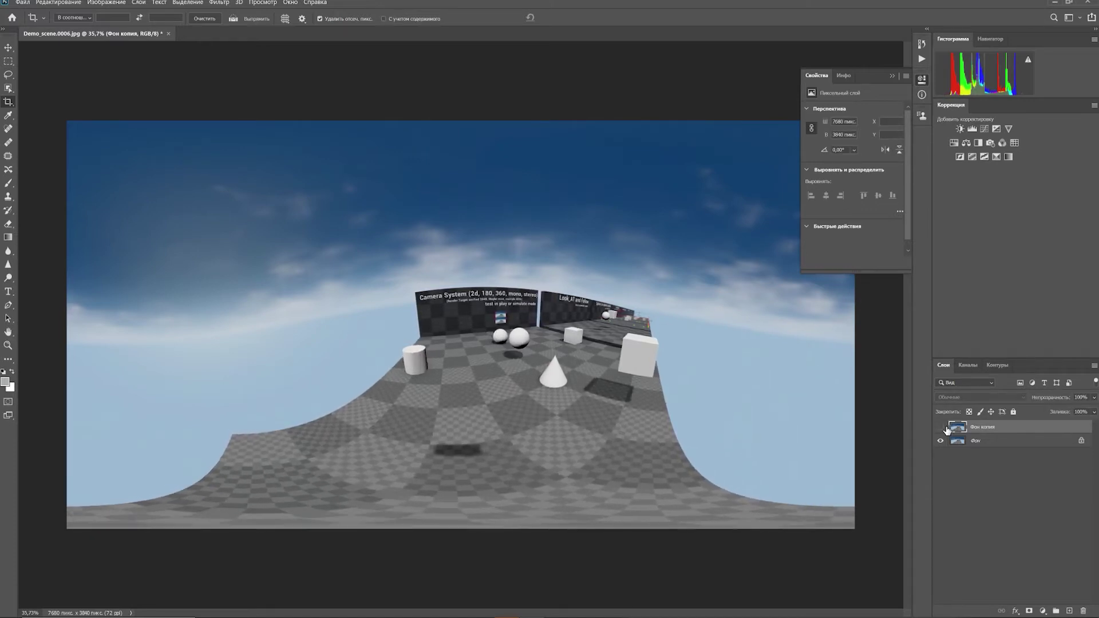
{"action": "left_click", "coordinate": [945, 428]}
{"action": "left_click", "coordinate": [945, 427]}
{"action": "left_click", "coordinate": [945, 427]}
{"action": "left_click", "coordinate": [946, 427]}
{"action": "left_click", "coordinate": [946, 427]}
{"action": "left_click", "coordinate": [945, 427]}
{"action": "left_click", "coordinate": [945, 427]}
{"action": "left_click", "coordinate": [945, 427]}
{"action": "left_click", "coordinate": [946, 427]}
{"action": "left_click", "coordinate": [945, 427]}
{"action": "left_click", "coordinate": [945, 427]}
{"action": "left_click", "coordinate": [946, 427]}
{"action": "left_click", "coordinate": [945, 427]}
{"action": "left_click", "coordinate": [945, 427]}
{"action": "left_click", "coordinate": [946, 427]}
{"action": "left_click", "coordinate": [946, 427]}
{"action": "left_click", "coordinate": [945, 427]}
{"action": "left_click", "coordinate": [946, 427]}
{"action": "left_click", "coordinate": [946, 427]}
{"action": "left_click", "coordinate": [946, 427]}
Set the floor, the sphere and the other test shape to Static mobility.
{"action": "mouse_move", "coordinate": [544, 616]}
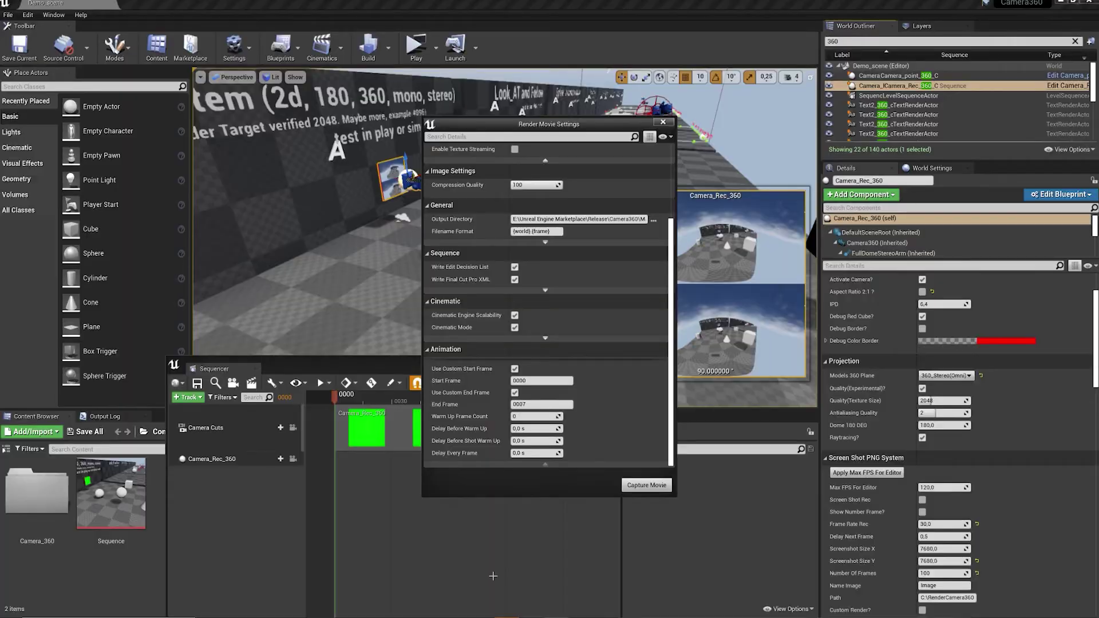
{"action": "left_click", "coordinate": [490, 584]}
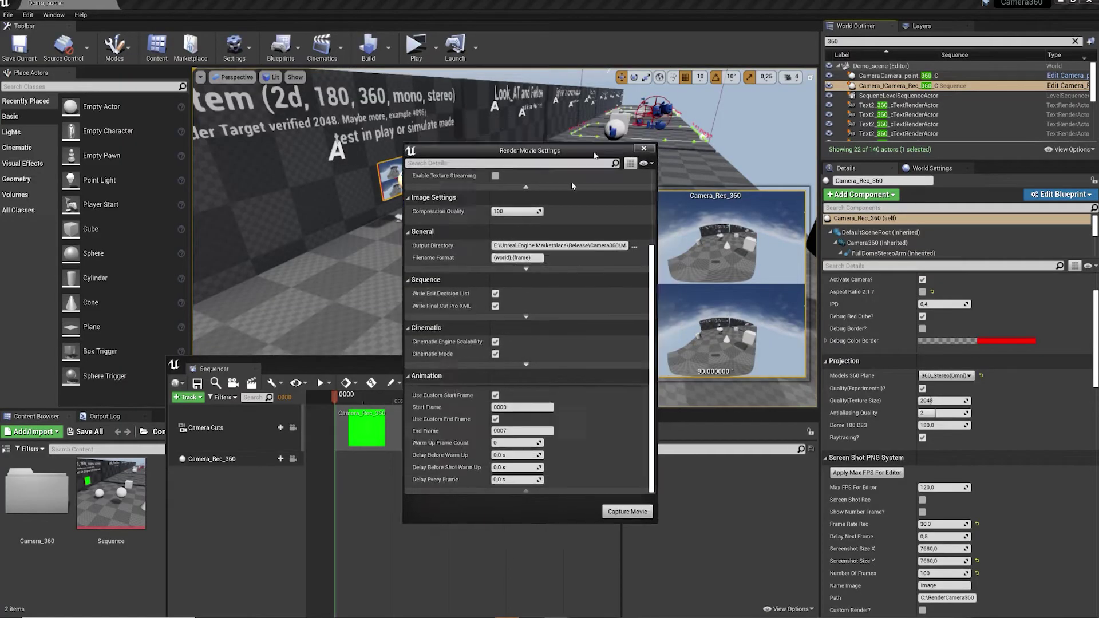
{"action": "left_click_drag", "start_coordinate": [629, 124], "coordinate": [452, 410]}
{"action": "scroll", "coordinate": [515, 258], "scroll_direction": "down", "scroll_amount": 5}
{"action": "left_click", "coordinate": [572, 320]}
{"action": "key", "text": "f"}
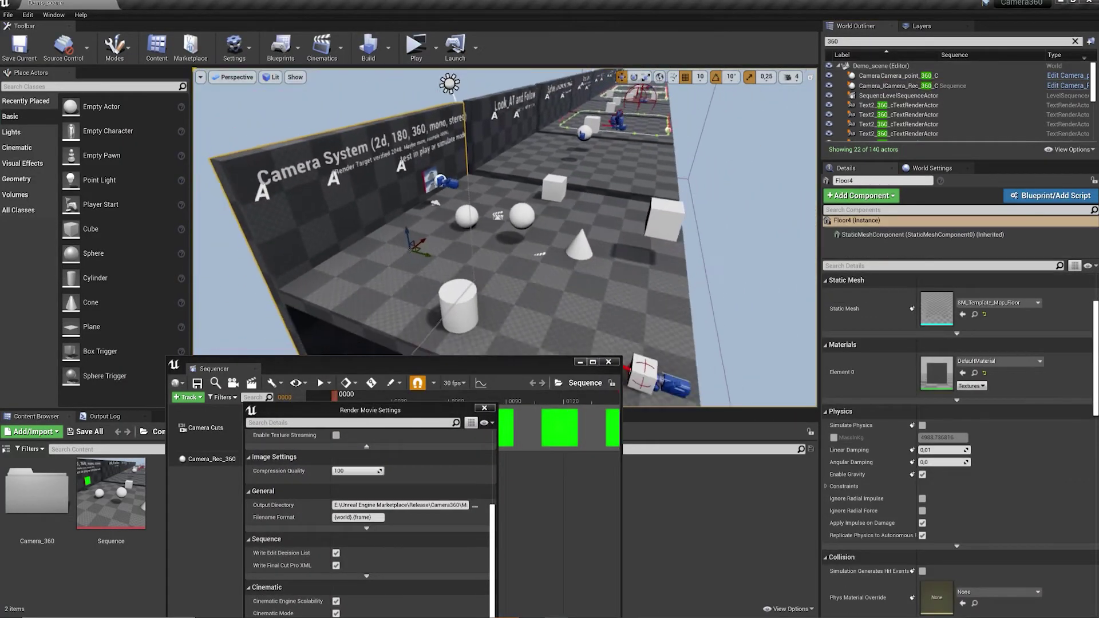
{"action": "left_click", "coordinate": [531, 266], "text": "ctrl"}
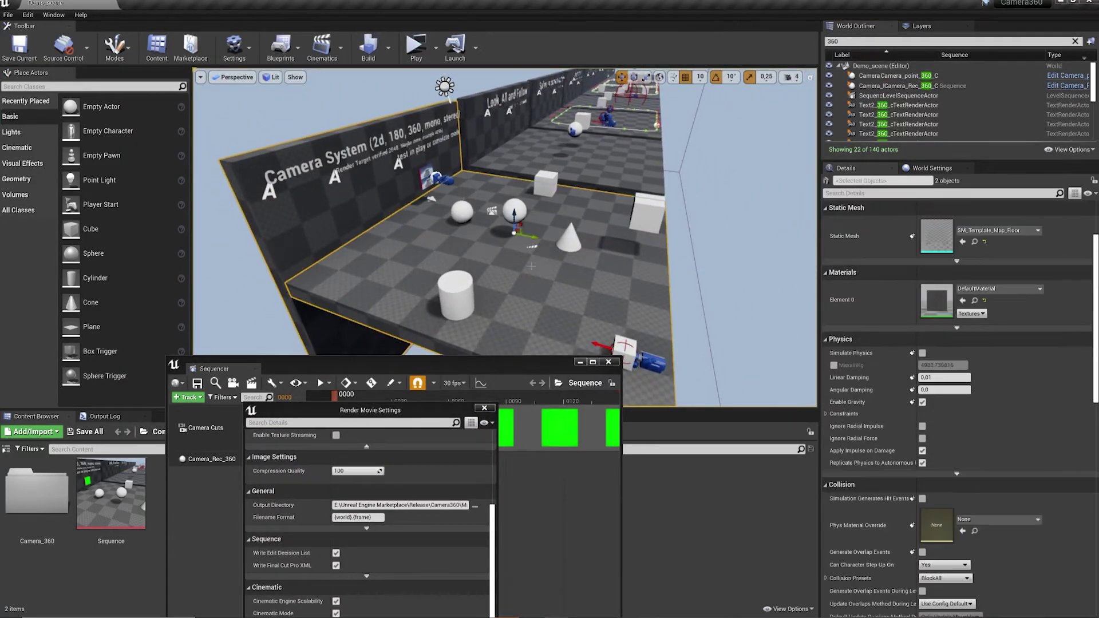
{"action": "left_click", "coordinate": [466, 216], "text": "ctrl"}
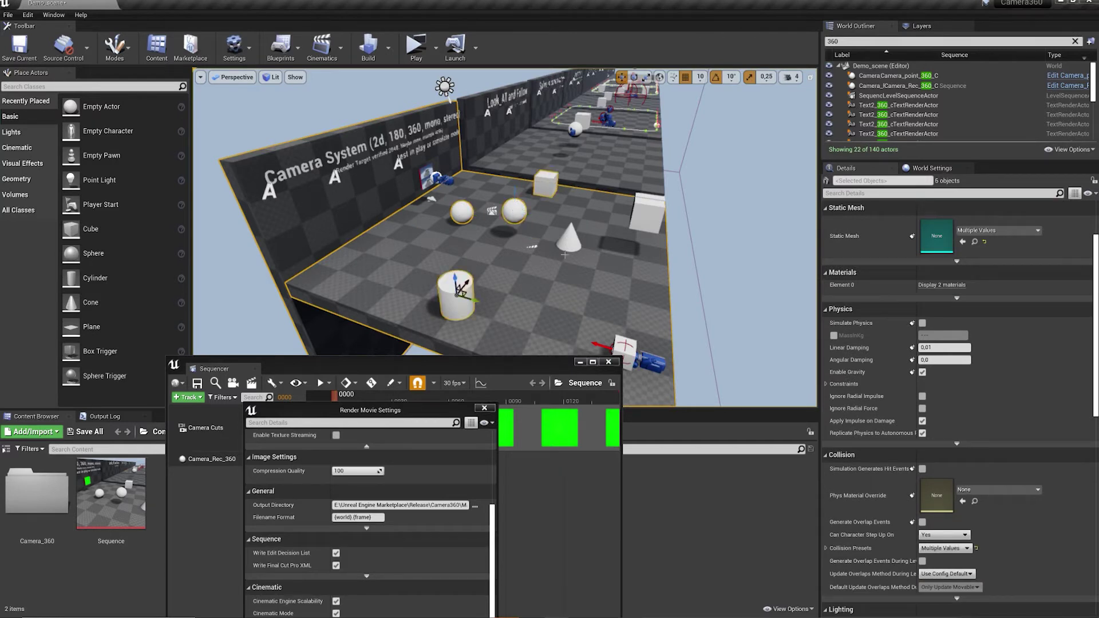
{"action": "scroll", "coordinate": [845, 266], "scroll_direction": "up", "scroll_amount": 3}
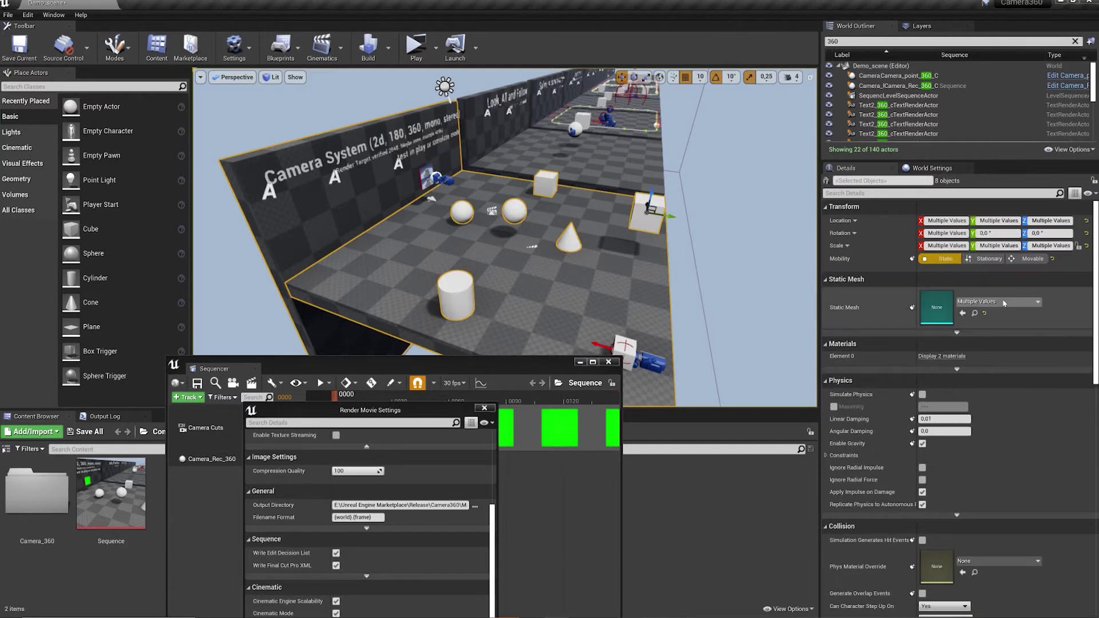
{"action": "left_click", "coordinate": [947, 259]}
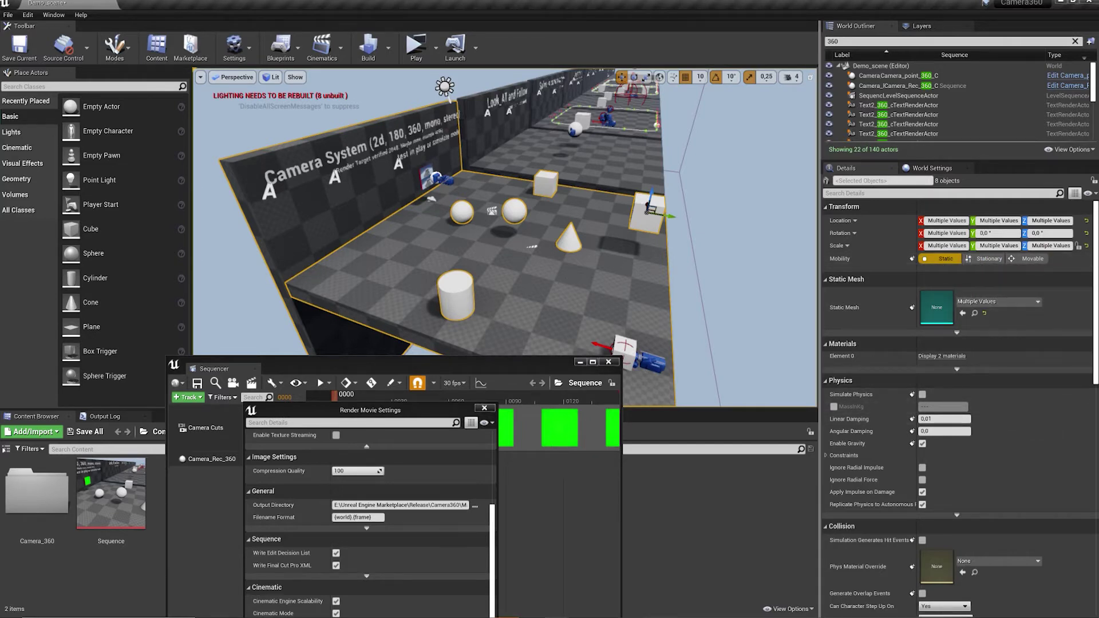
Select Floor2 alone and run Build on the level.
{"action": "left_click", "coordinate": [607, 269]}
{"action": "scroll", "coordinate": [980, 398], "scroll_direction": "down", "scroll_amount": 5}
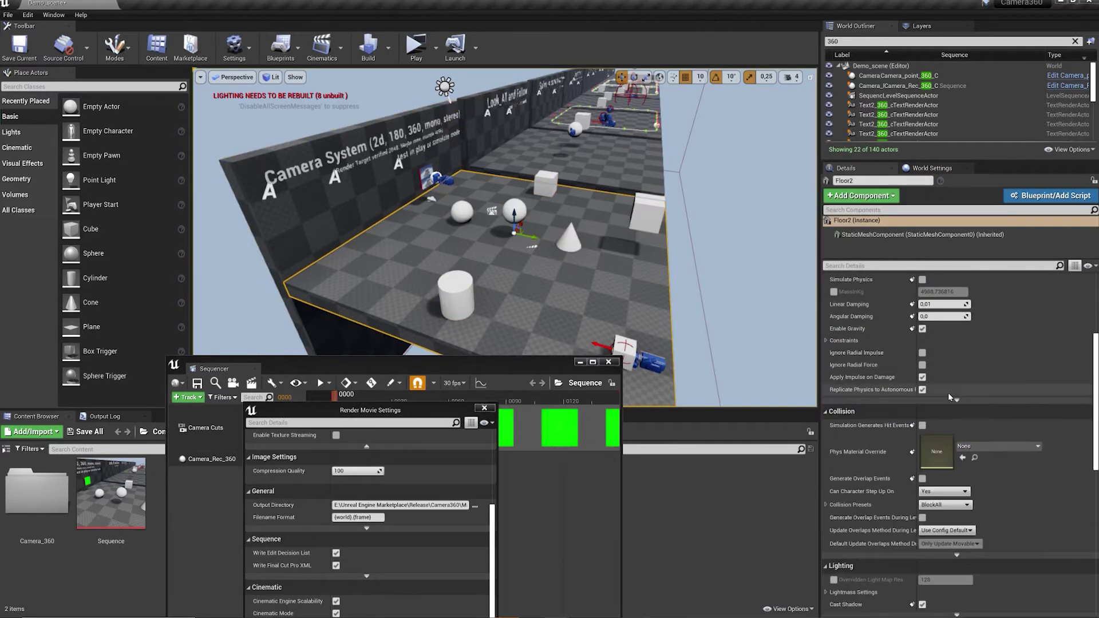
{"action": "left_click", "coordinate": [368, 46]}
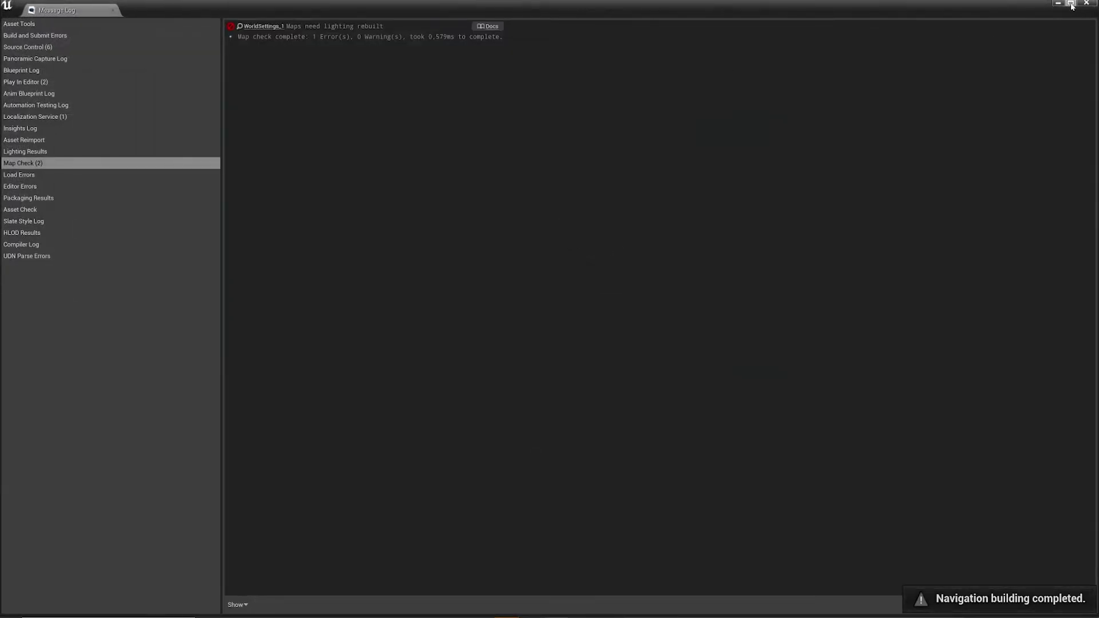
Restore the Message Log to a window and close it.
{"action": "left_click_drag", "start_coordinate": [799, 19], "coordinate": [643, 291]}
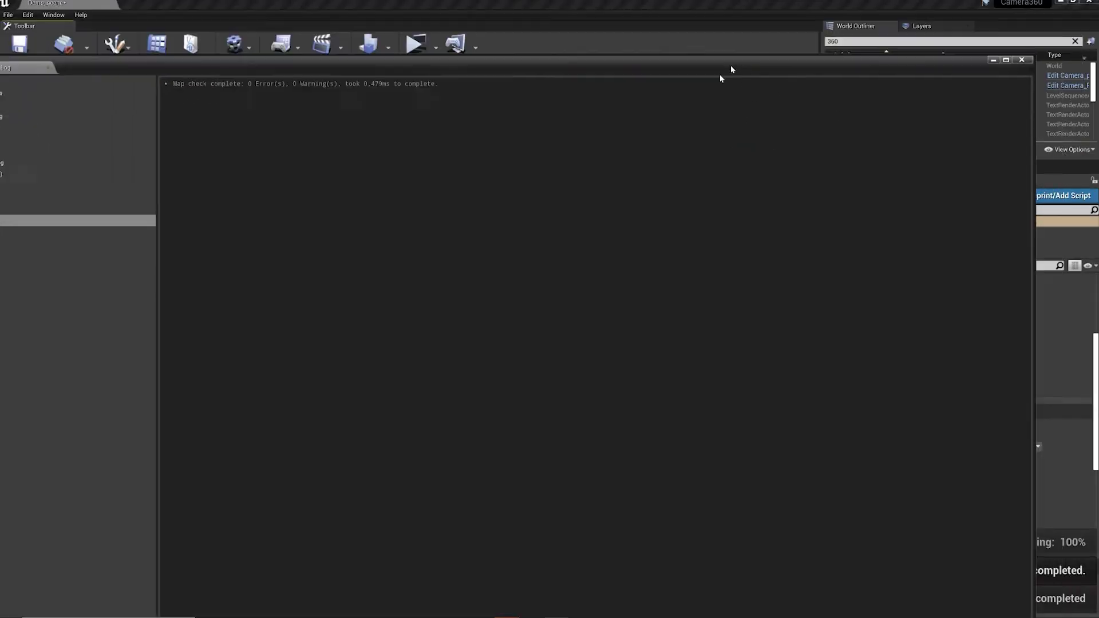
{"action": "scroll", "coordinate": [914, 277], "scroll_direction": "down", "scroll_amount": 5}
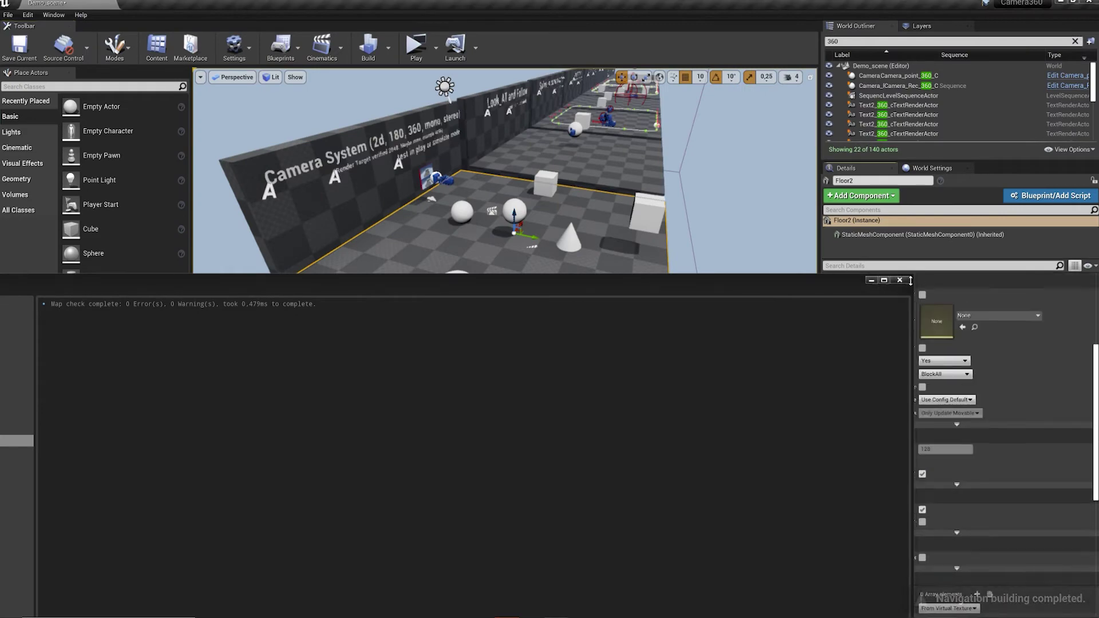
{"action": "mouse_move", "coordinate": [915, 278]}
{"action": "left_mouse_down"}
{"action": "mouse_move", "coordinate": [394, 503]}
{"action": "mouse_move", "coordinate": [361, 402]}
{"action": "left_mouse_up"}
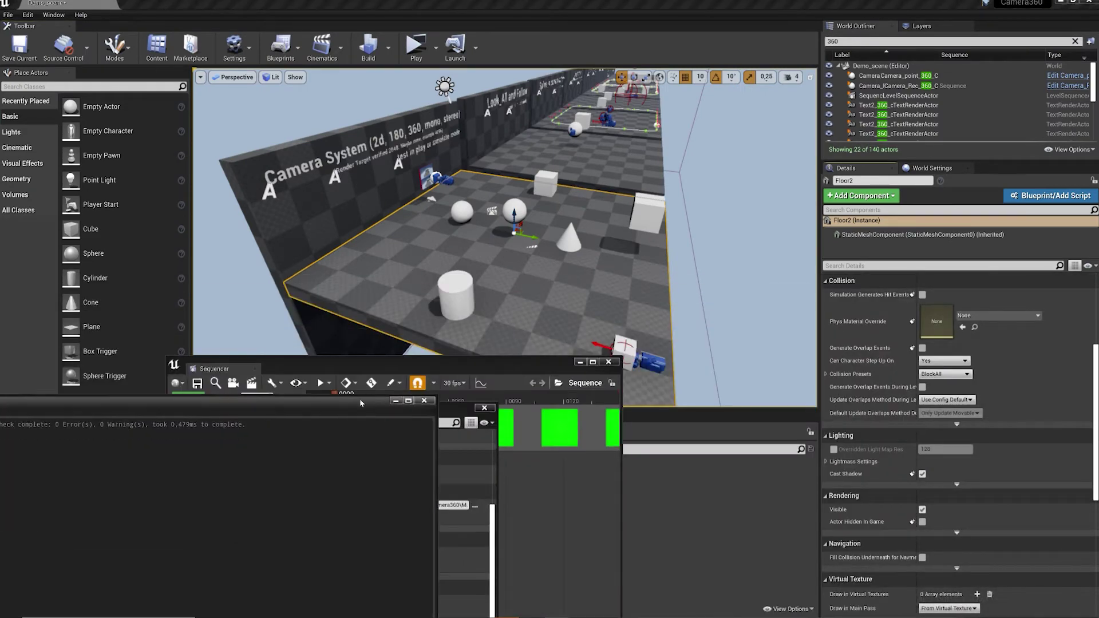
{"action": "left_click", "coordinate": [429, 401]}
Enable Overridden Light Map Res on Floor2 and set it to 300.
{"action": "scroll", "coordinate": [783, 238], "scroll_direction": "up", "scroll_amount": 10}
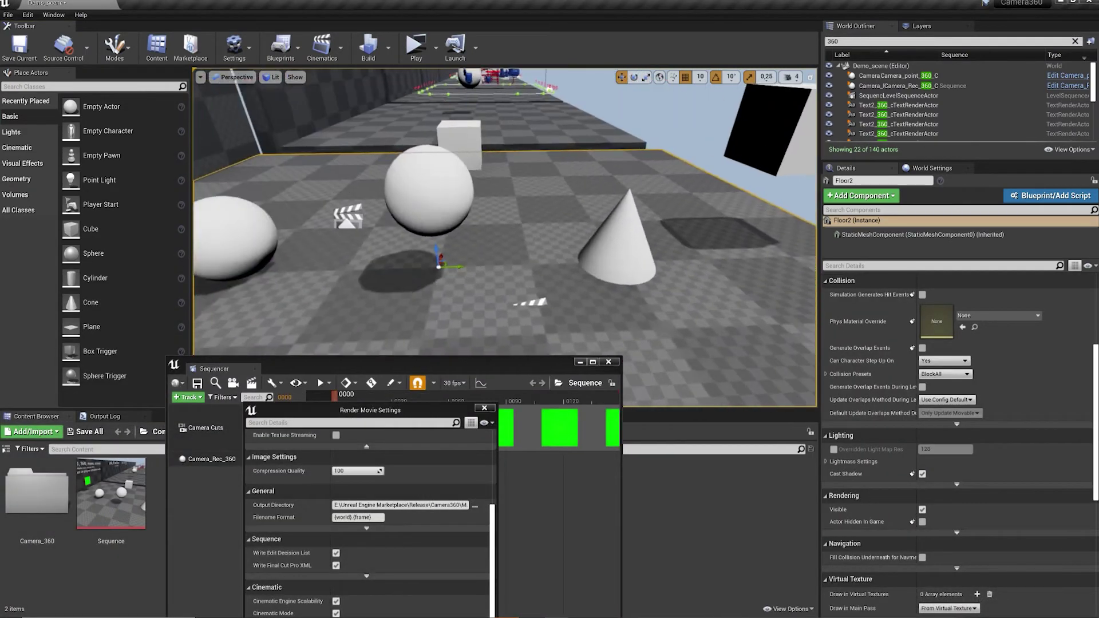
{"action": "scroll", "coordinate": [916, 400], "scroll_direction": "down", "scroll_amount": 1}
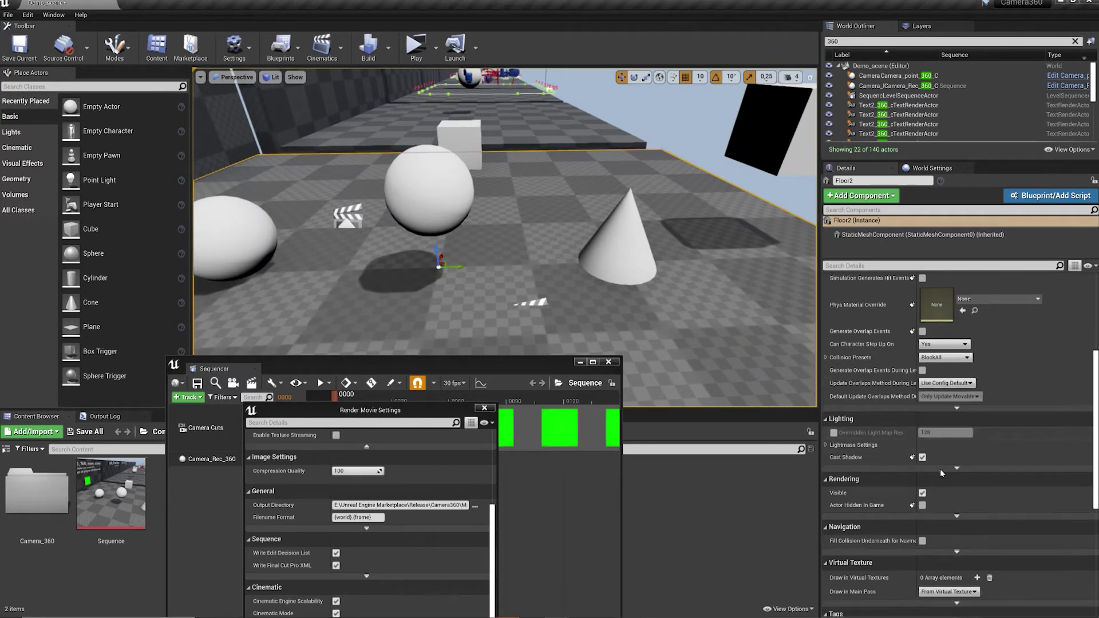
{"action": "left_click", "coordinate": [834, 433]}
{"action": "type", "text": "300"}
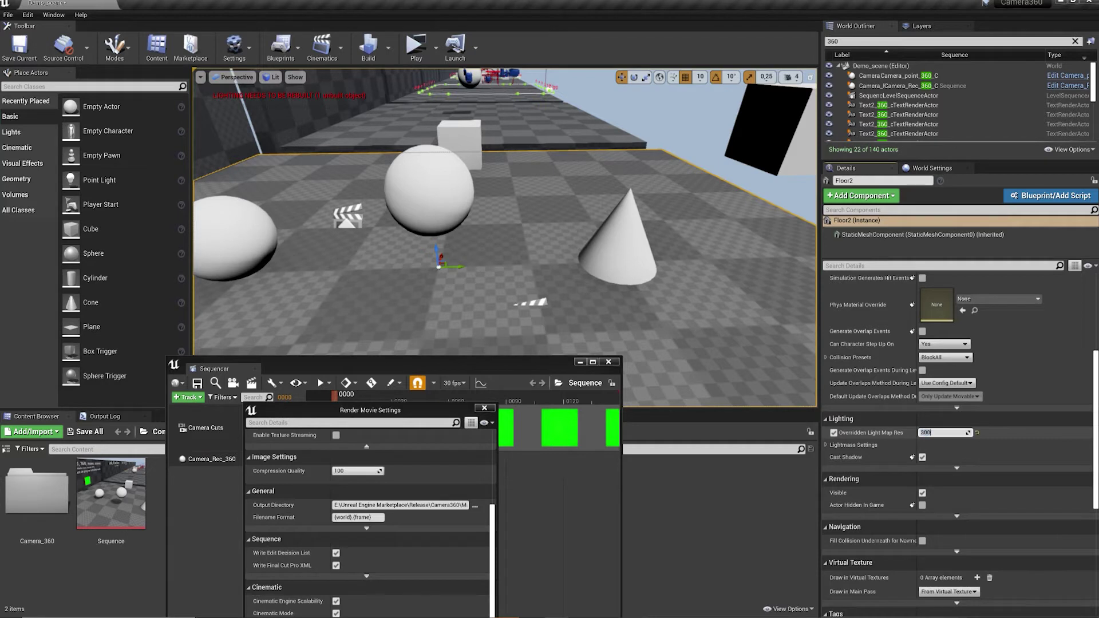
{"action": "key", "text": "Return"}
Rebuild lighting with the 300 lightmap resolution and close the message log.
{"action": "left_click", "coordinate": [375, 46]}
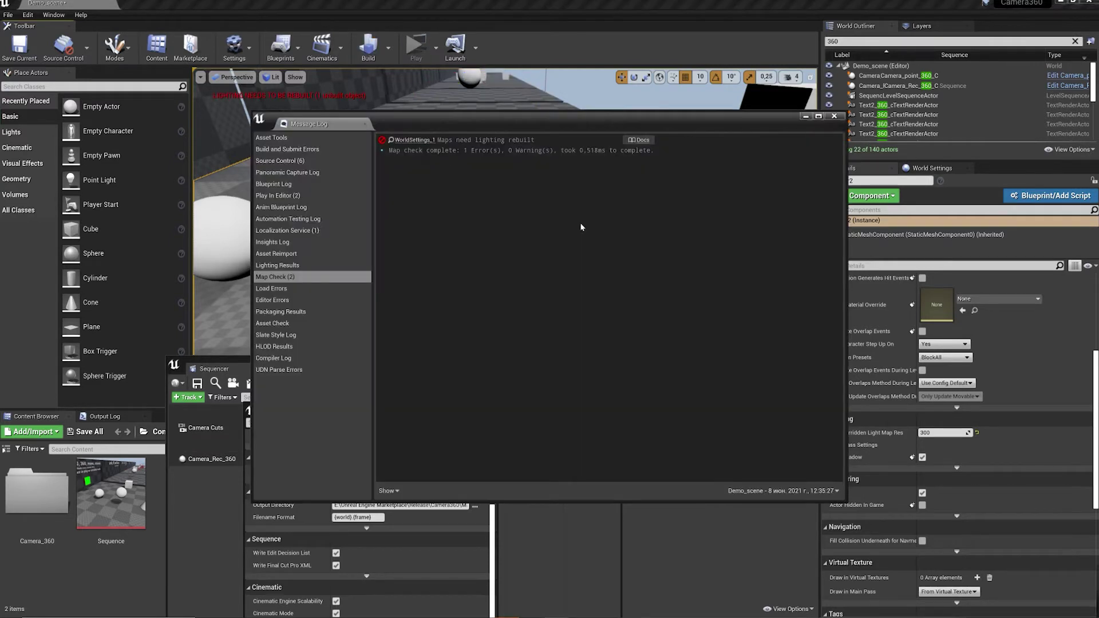
{"action": "left_click", "coordinate": [834, 116]}
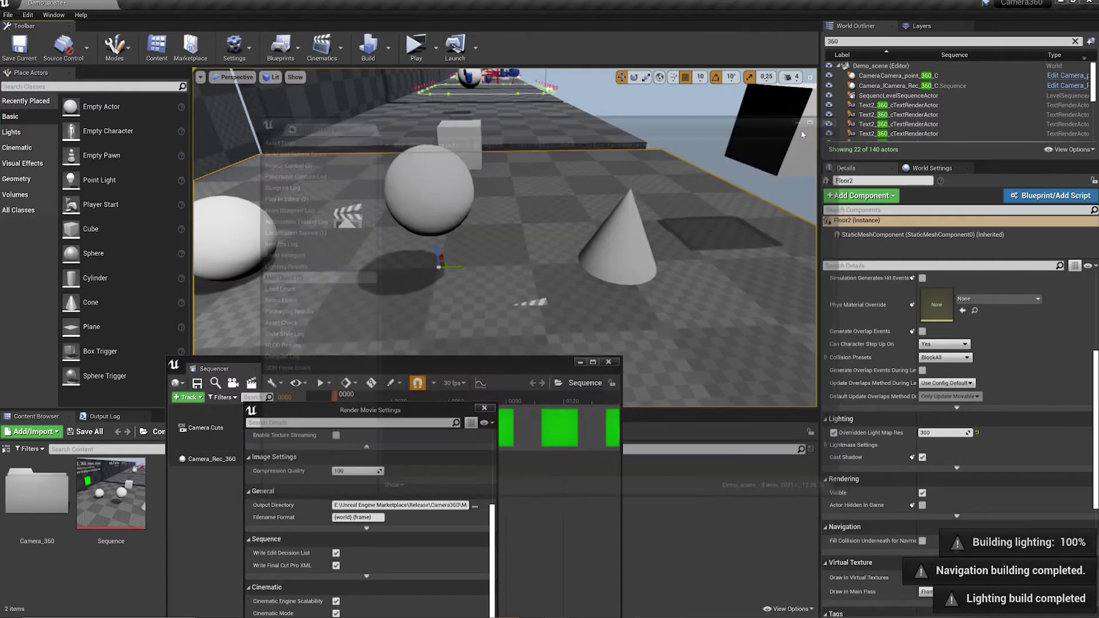
{"action": "right_click_drag", "start_coordinate": [570, 207], "coordinate": [570, 207]}
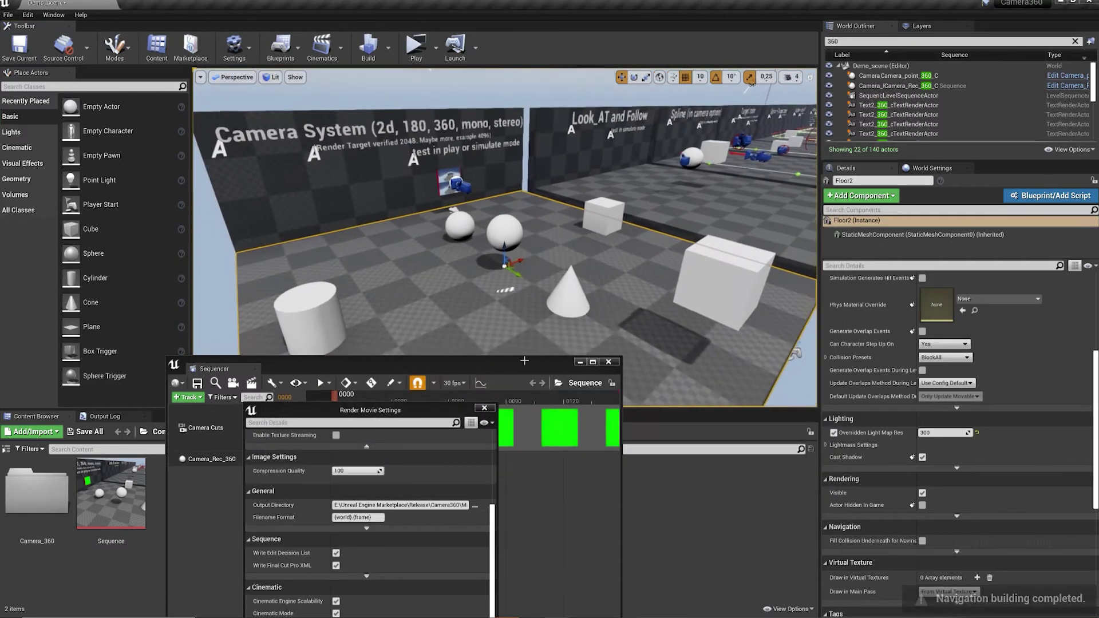
Pull the view back over the whole Camera System room and open the RenderCamera360 folder.
{"action": "left_click_drag", "start_coordinate": [428, 411], "coordinate": [439, 343]}
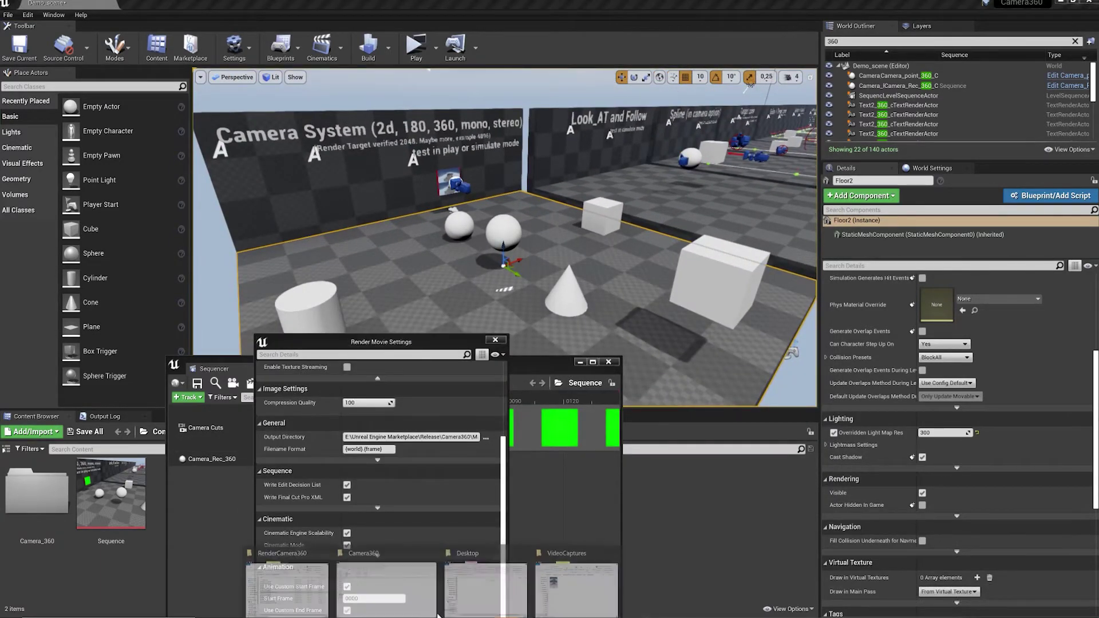
{"action": "mouse_move", "coordinate": [342, 582]}
{"action": "left_click", "coordinate": [286, 584]}
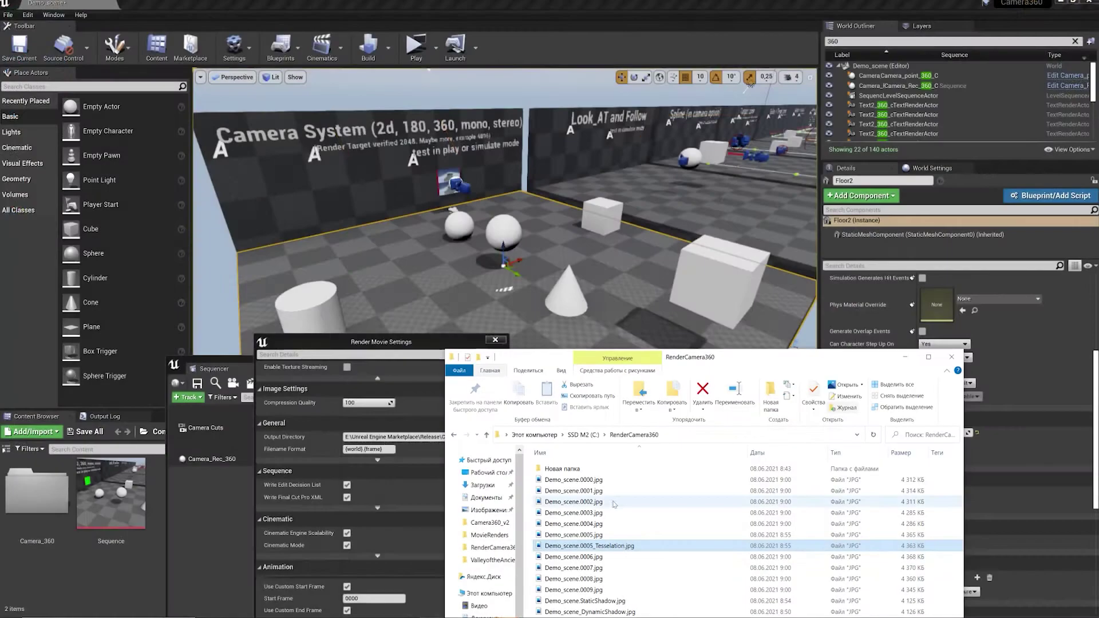
Rename Demo_scene.0006.jpg to DynamicShadow.0006.jpg, then delete every JPG in RenderCamera360.
{"action": "left_click", "coordinate": [623, 545]}
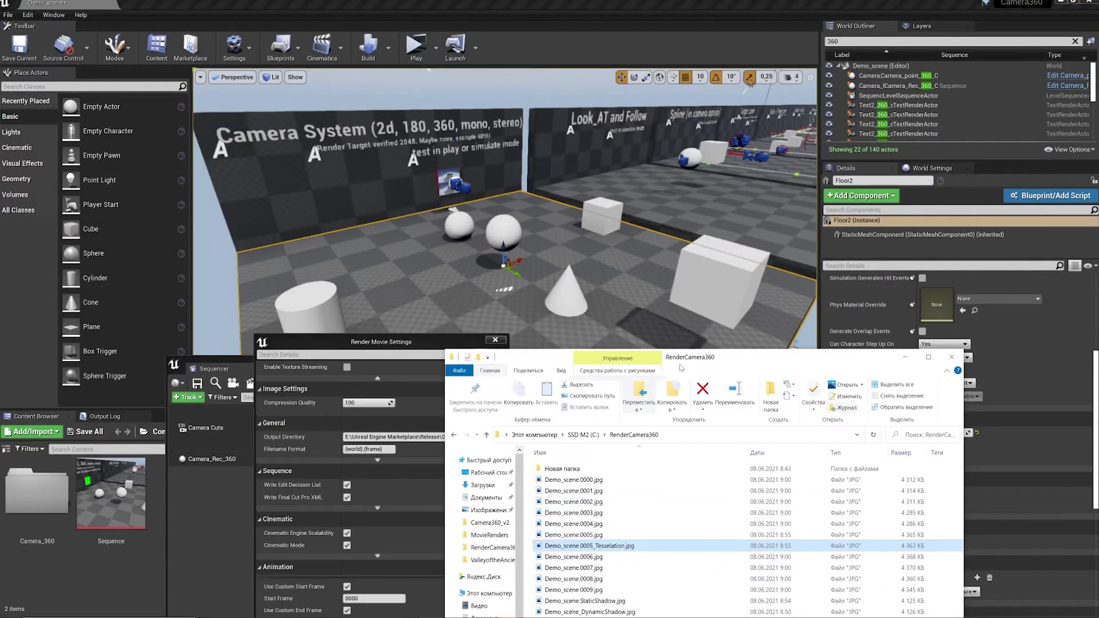
{"action": "left_click_drag", "start_coordinate": [690, 360], "coordinate": [666, 234]}
{"action": "mouse_move", "coordinate": [435, 613]}
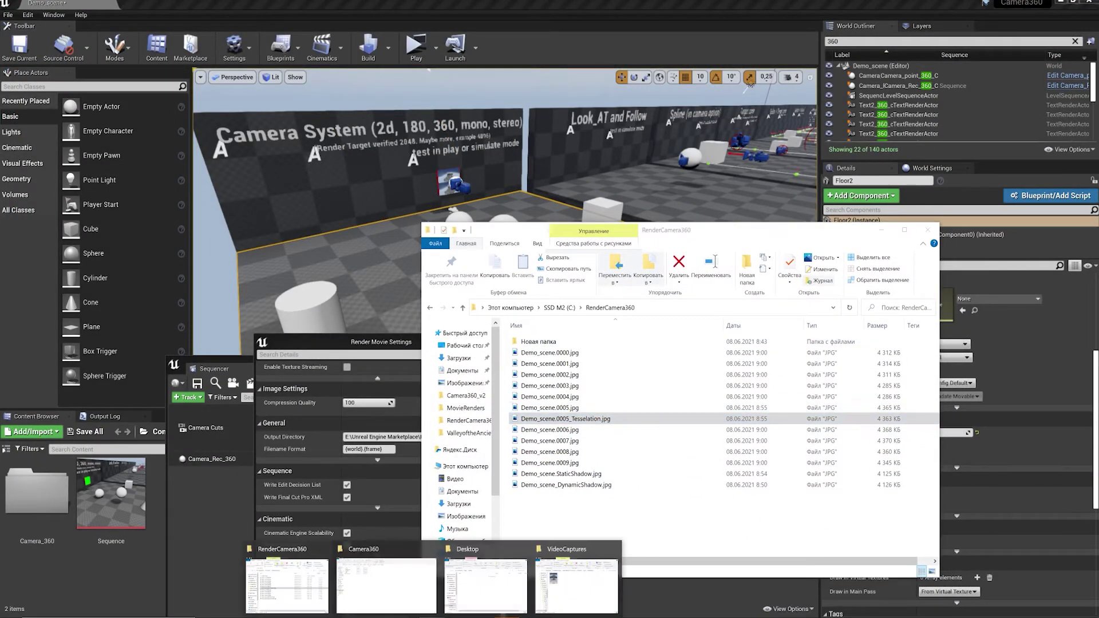
{"action": "left_click", "coordinate": [558, 578]}
{"action": "key", "text": "F2"}
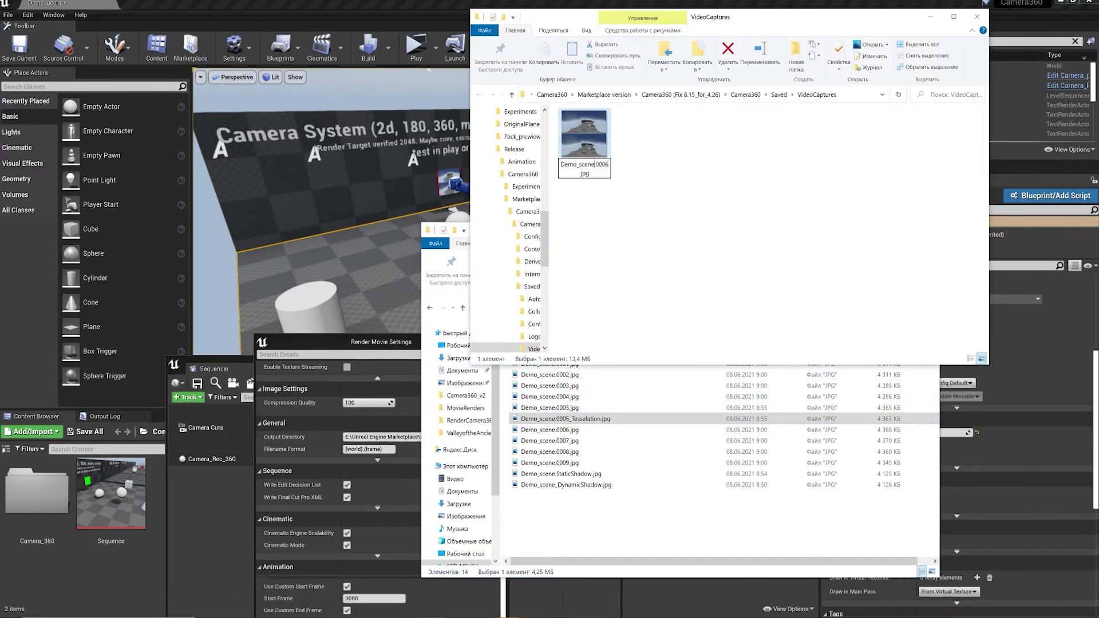
{"action": "type", "text": "D"}
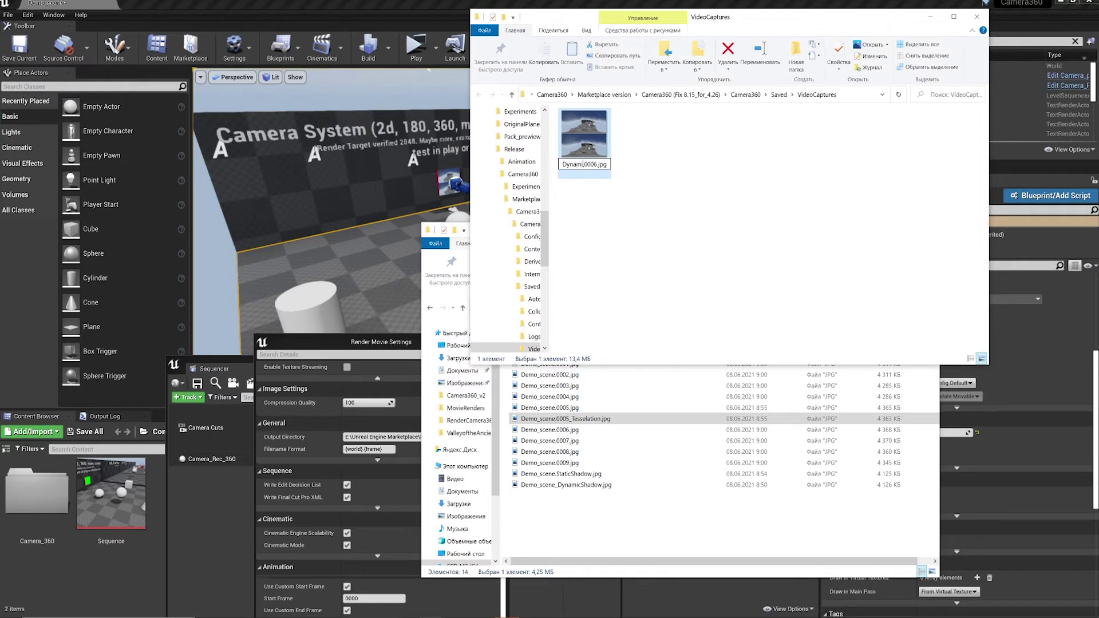
{"action": "type", "text": "w."}
{"action": "key", "text": "Return"}
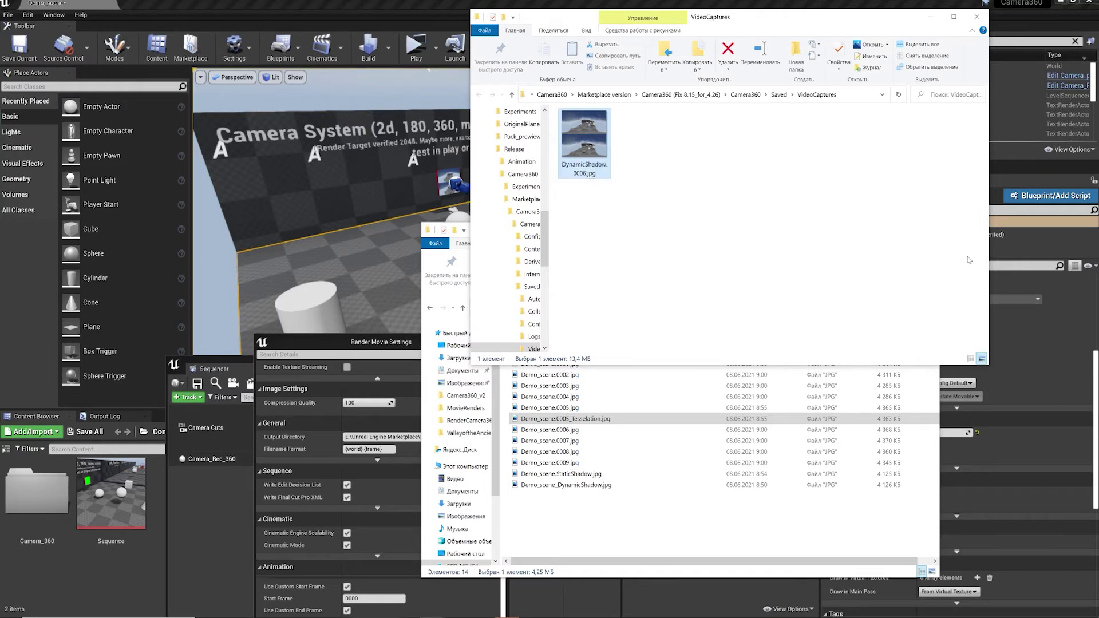
{"action": "mouse_move", "coordinate": [632, 507]}
{"action": "left_mouse_down"}
{"action": "mouse_move", "coordinate": [588, 391]}
{"action": "mouse_move", "coordinate": [621, 349]}
{"action": "left_mouse_up"}
{"action": "key", "text": "Delete"}
Close the empty RenderCamera360 window, run Capture Movie again, and open the capture folder.
{"action": "left_click", "coordinate": [920, 233]}
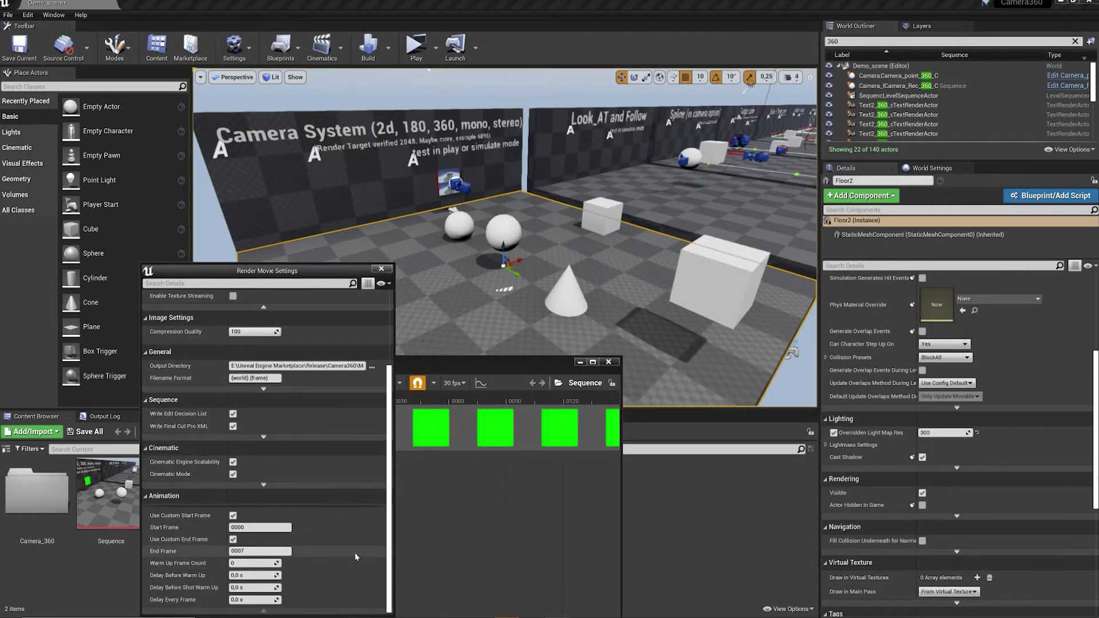
{"action": "left_click_drag", "start_coordinate": [286, 270], "coordinate": [275, 152]}
{"action": "left_click", "coordinate": [359, 514]}
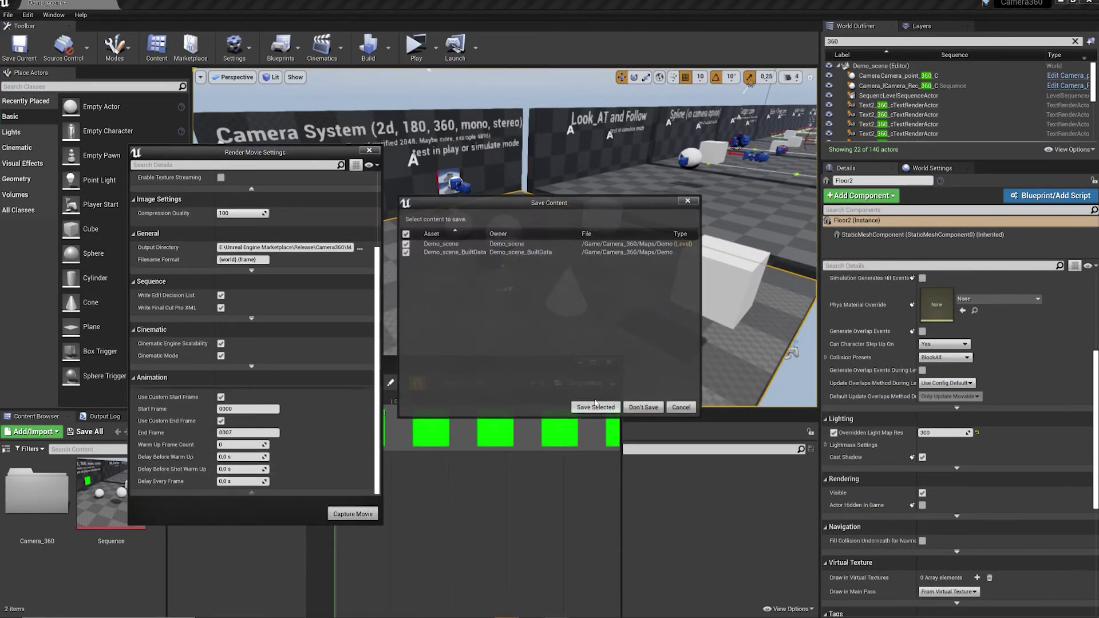
{"action": "key", "text": "Return"}
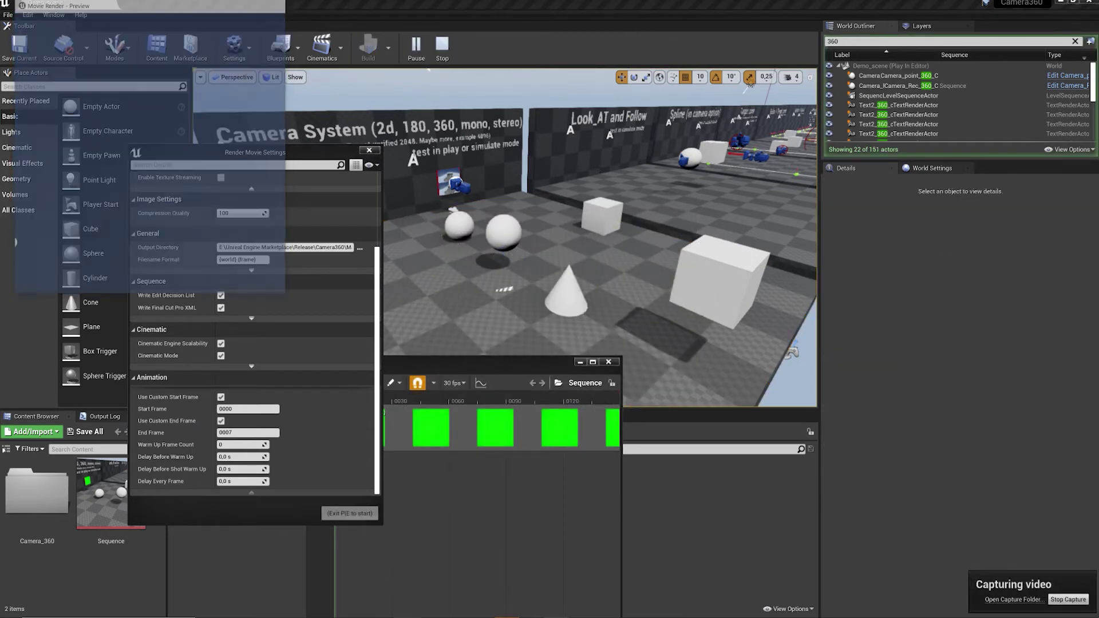
{"action": "left_click", "coordinate": [550, 579]}
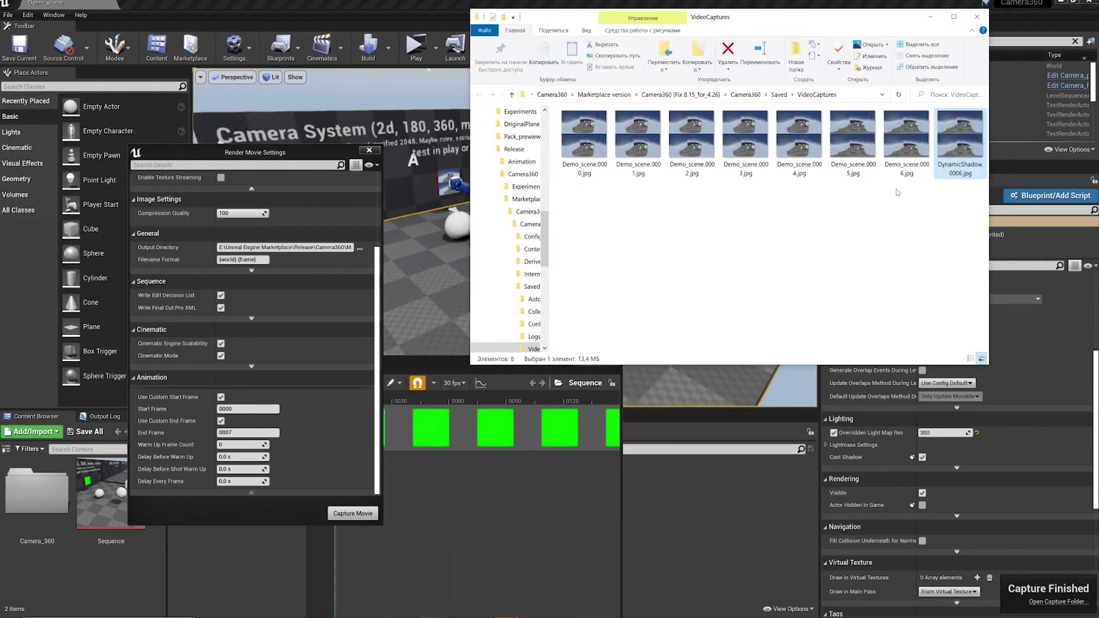
Delete the old captures Demo_scene.0000 through Demo_scene.0005.
{"action": "left_click", "coordinate": [853, 143]}
{"action": "left_click", "coordinate": [583, 143], "text": "shift"}
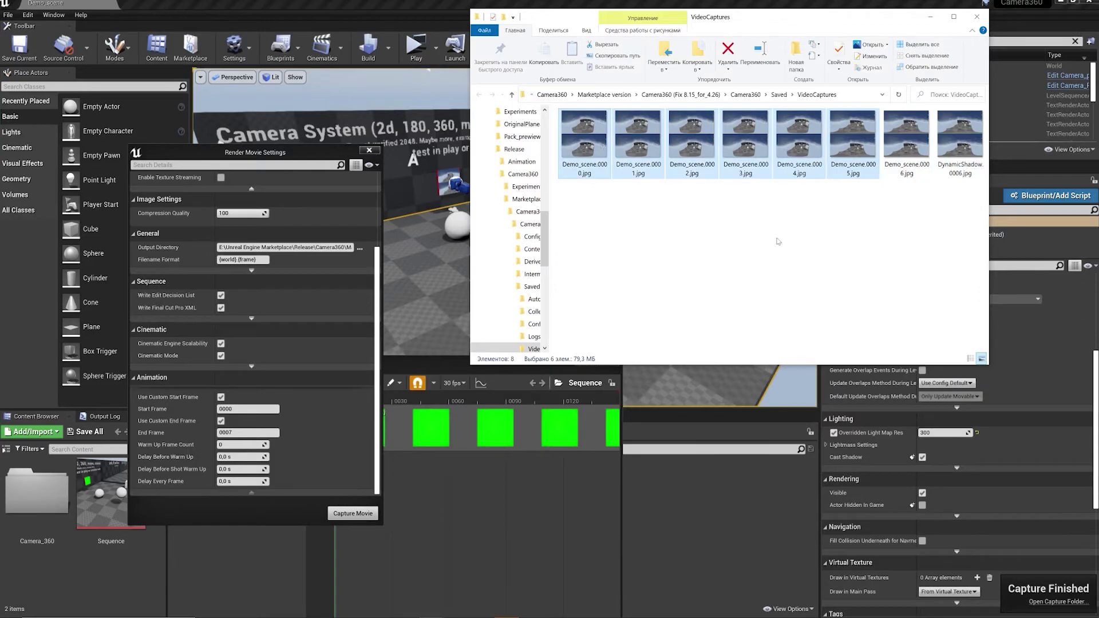
{"action": "key", "text": "Delete"}
Preview the new Demo_scene.0006.jpg, then drag it toward Photoshop.
{"action": "double_click", "coordinate": [591, 148]}
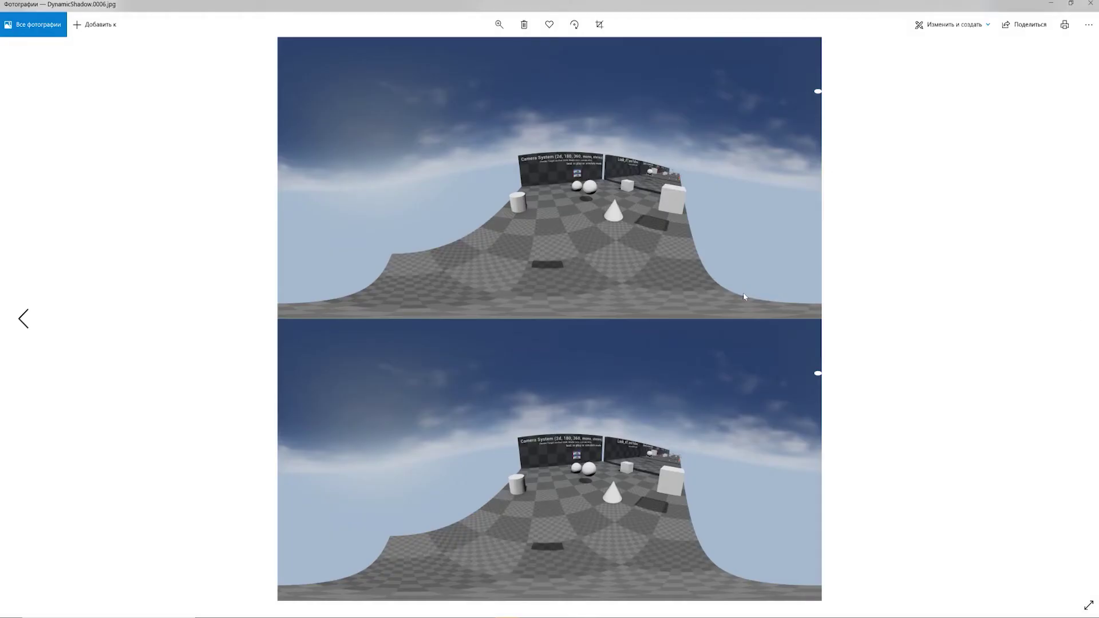
{"action": "key", "text": "alt+F4"}
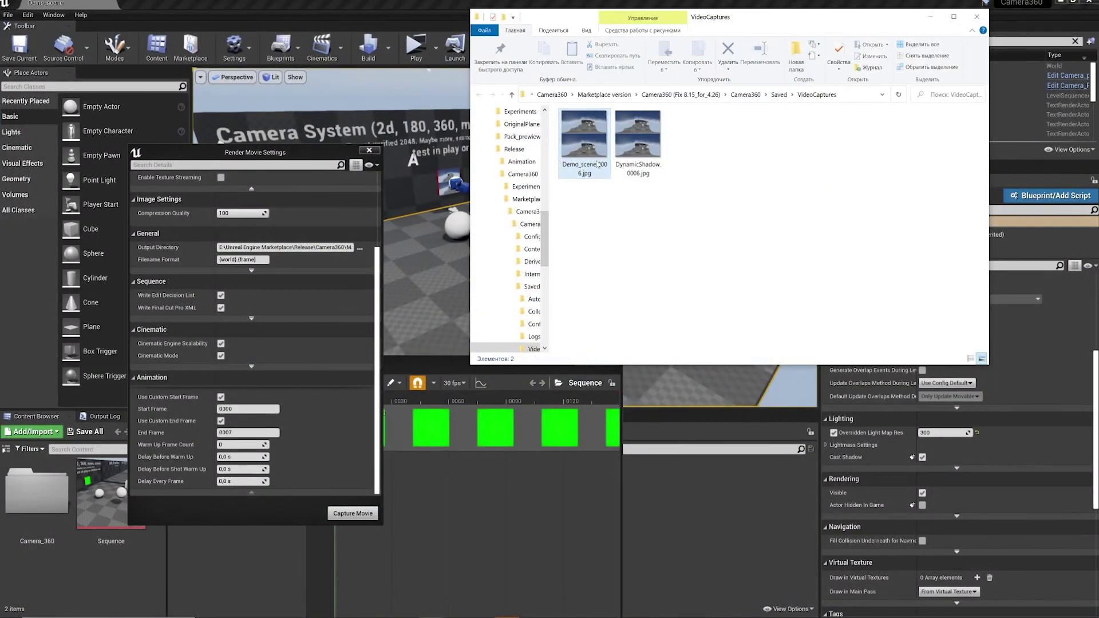
{"action": "mouse_move", "coordinate": [588, 150]}
{"action": "left_mouse_down"}
{"action": "mouse_move", "coordinate": [236, 108]}
{"action": "mouse_move", "coordinate": [169, 36]}
{"action": "left_mouse_up"}
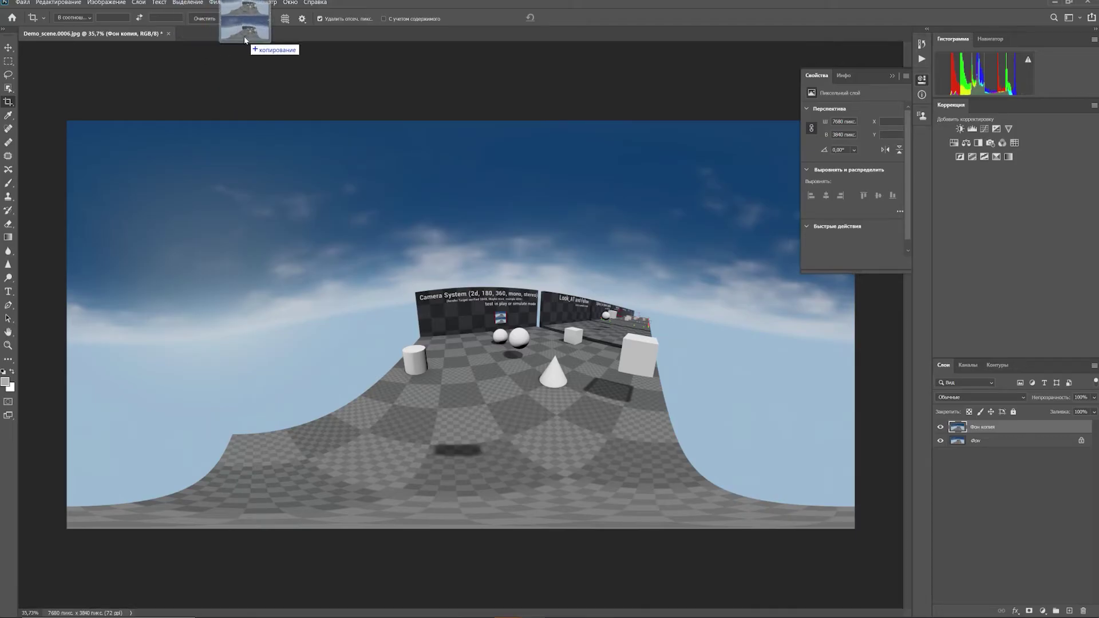
Reload the Photoshop document with the updated Demo_scene.0006.jpg capture.
{"action": "left_click_drag", "start_coordinate": [169, 35], "coordinate": [152, 39]}
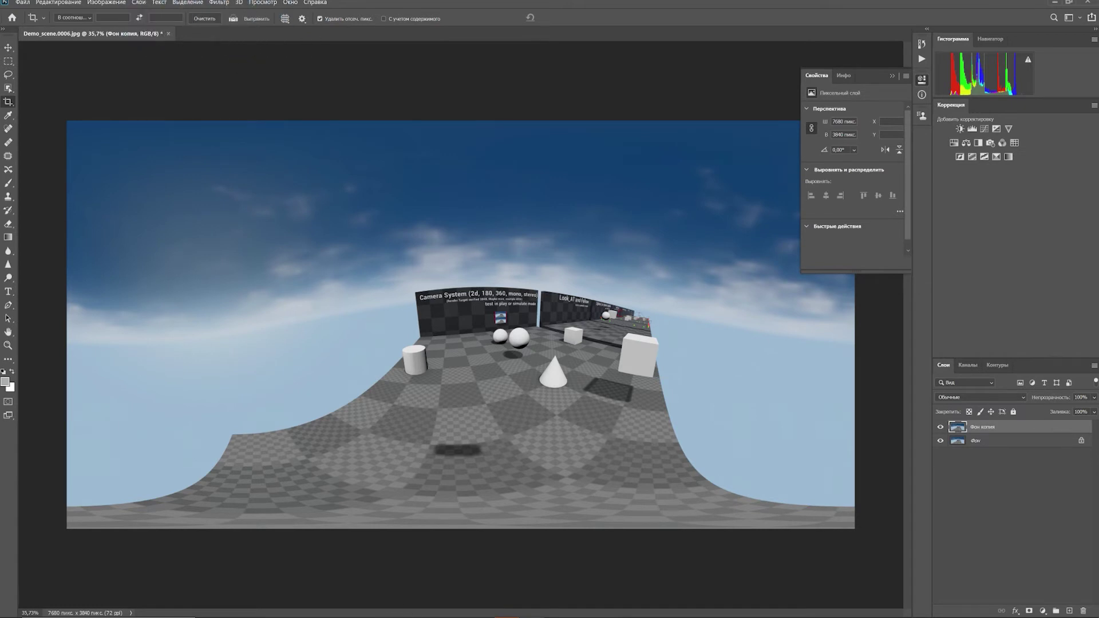
{"action": "mouse_move", "coordinate": [504, 615]}
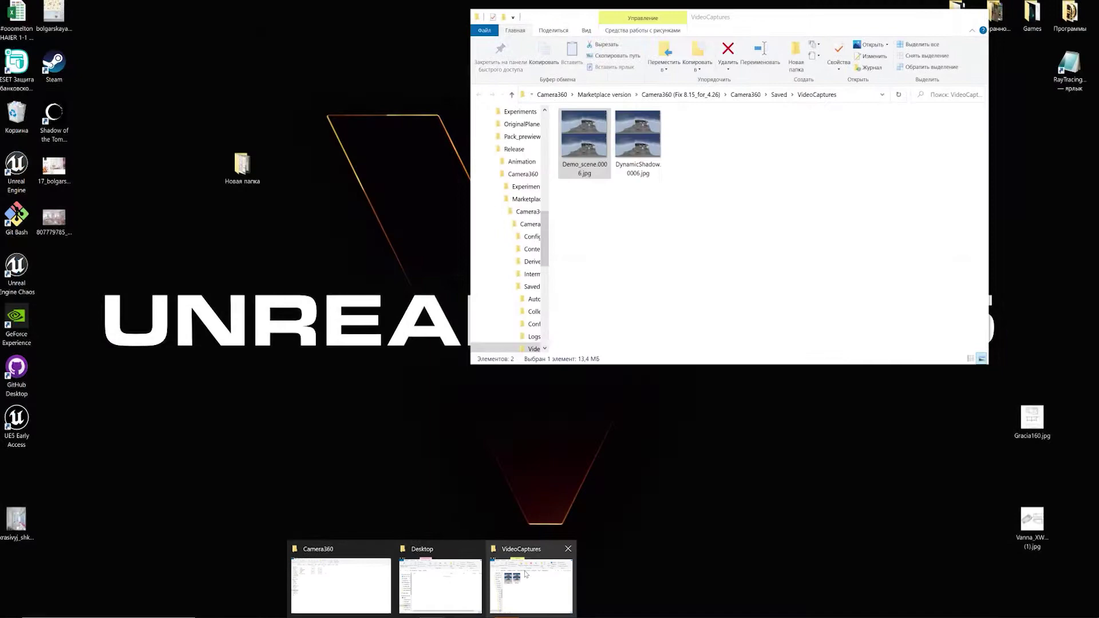
{"action": "left_click", "coordinate": [538, 578]}
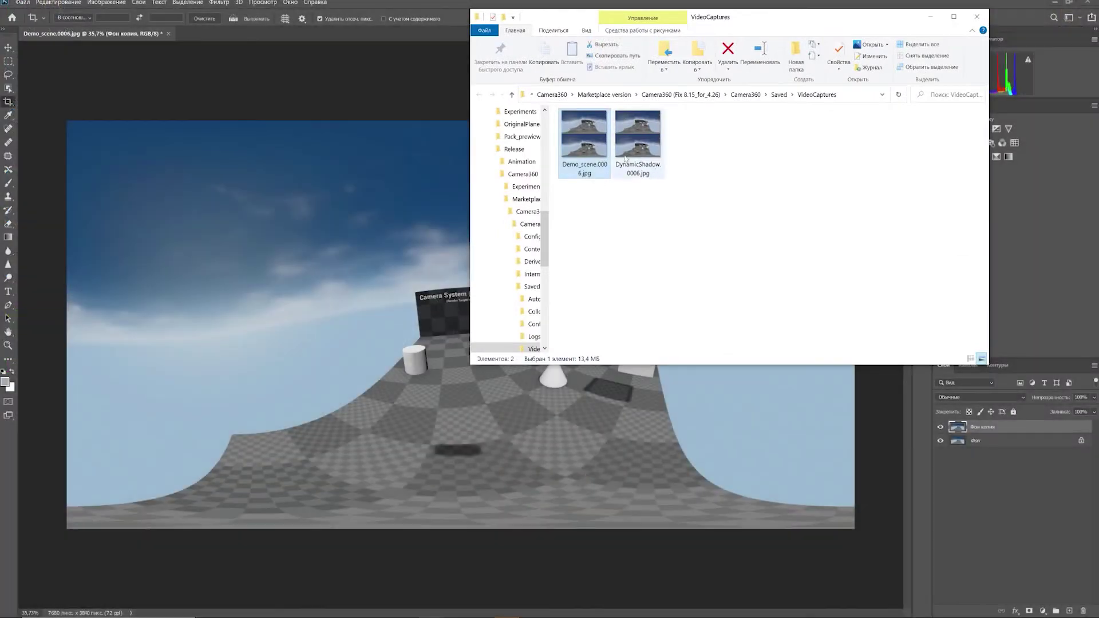
{"action": "left_click_drag", "start_coordinate": [625, 159], "coordinate": [244, 32]}
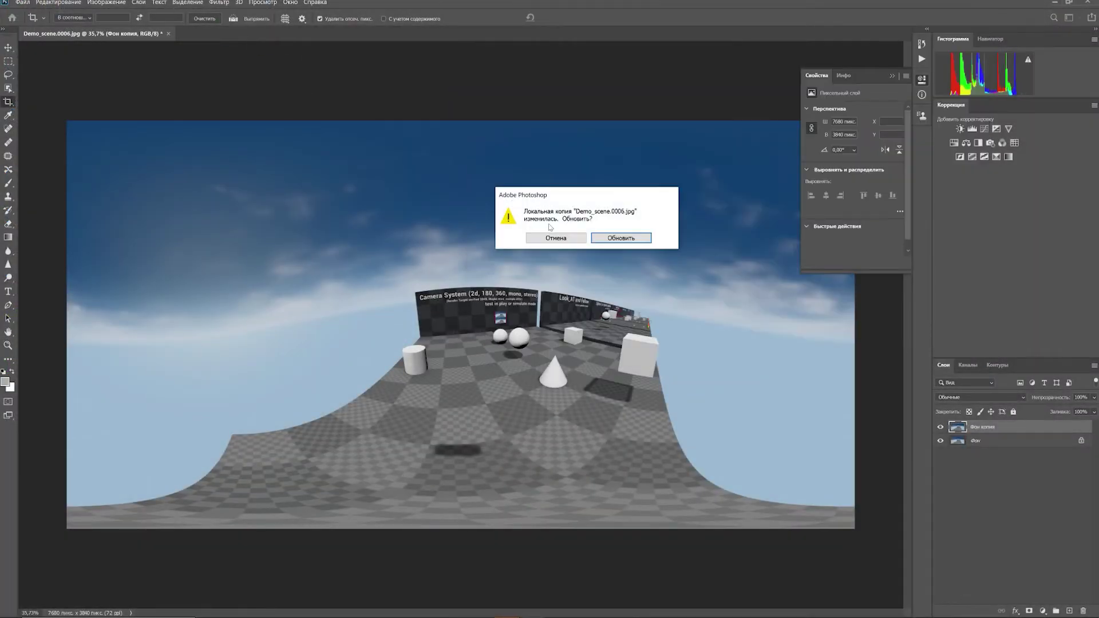
{"action": "left_click", "coordinate": [606, 238]}
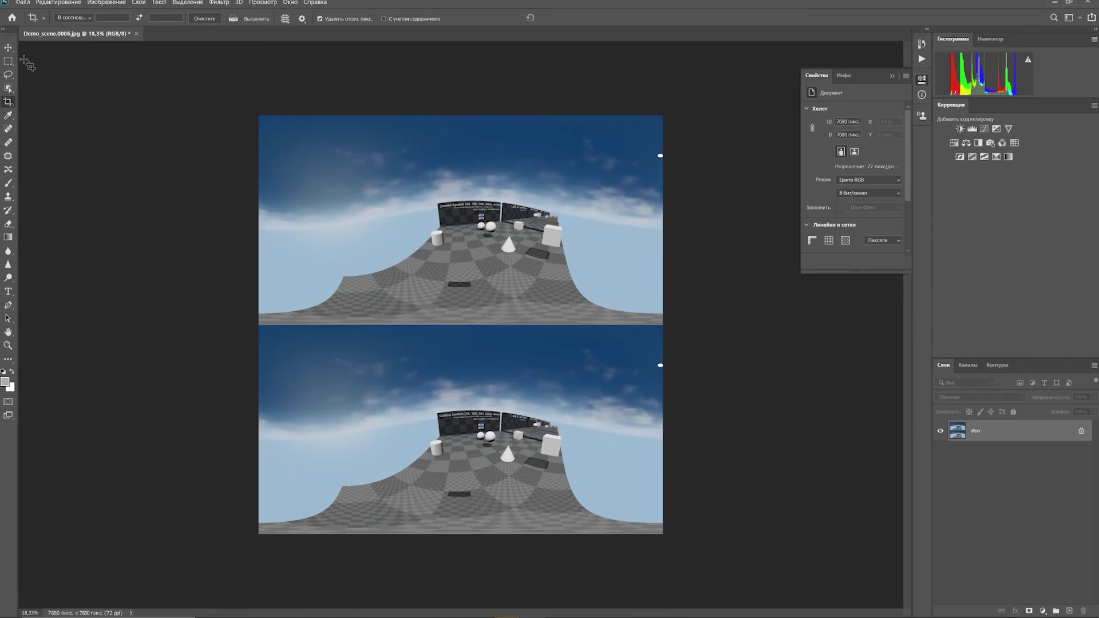
Duplicate the Фон layer and shift the copy down onto the lower eye.
{"action": "left_click", "coordinate": [8, 48]}
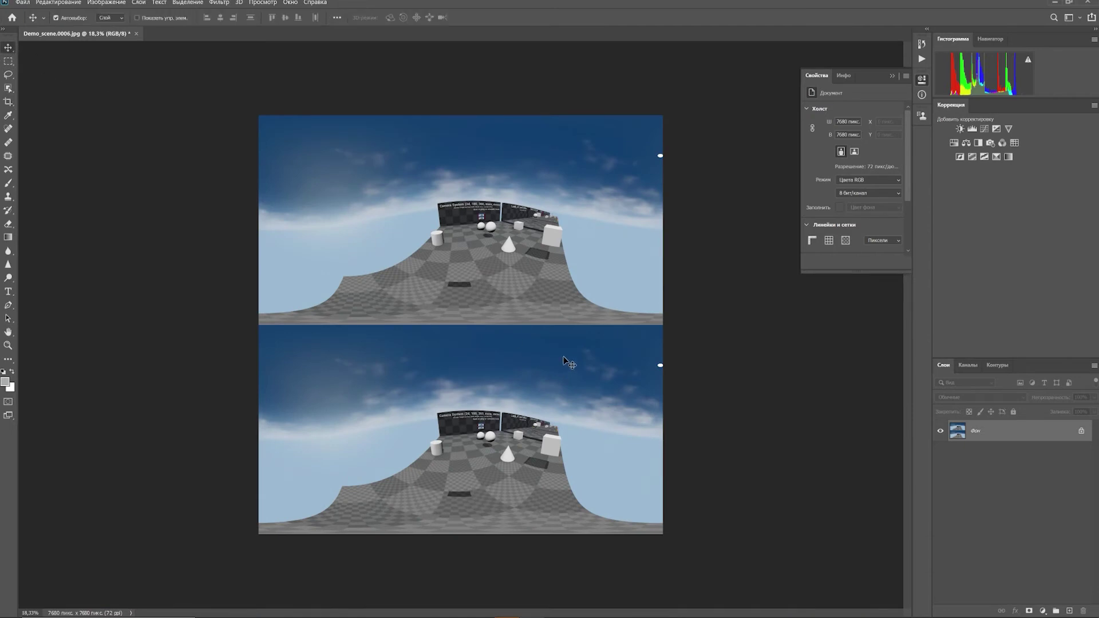
{"action": "mouse_move", "coordinate": [1015, 429]}
{"action": "left_mouse_down"}
{"action": "mouse_move", "coordinate": [1095, 615]}
{"action": "mouse_move", "coordinate": [1069, 610]}
{"action": "left_mouse_up"}
{"action": "left_click_drag", "start_coordinate": [606, 221], "coordinate": [584, 410]}
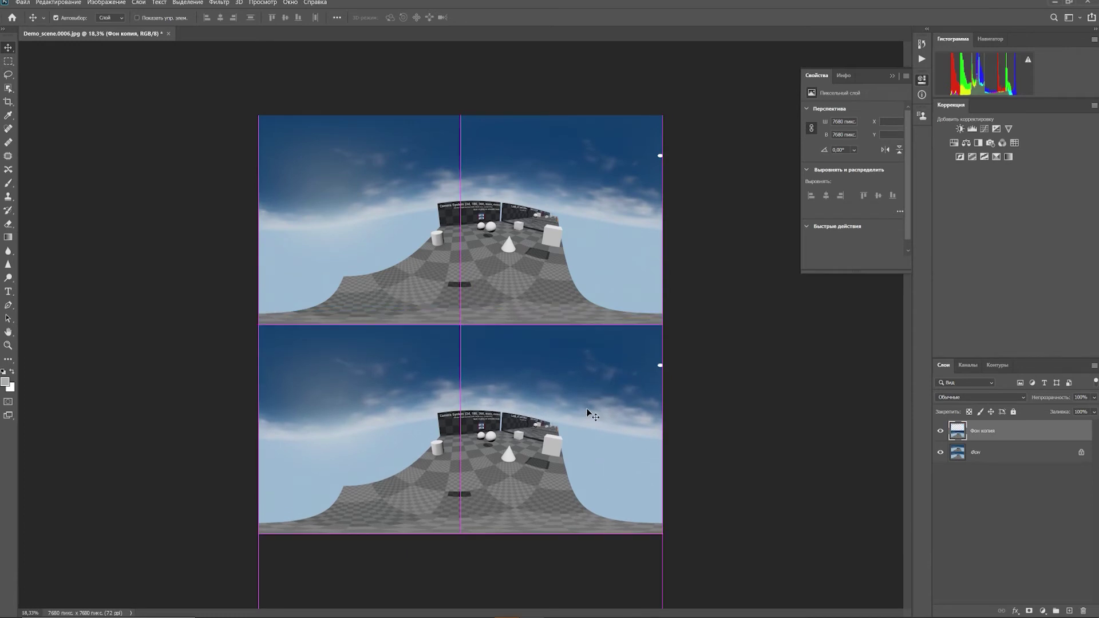
Crop the reloaded capture to a single 7680 × 3840 eye view.
{"action": "left_click", "coordinate": [9, 103]}
{"action": "left_click_drag", "start_coordinate": [463, 119], "coordinate": [462, 221]}
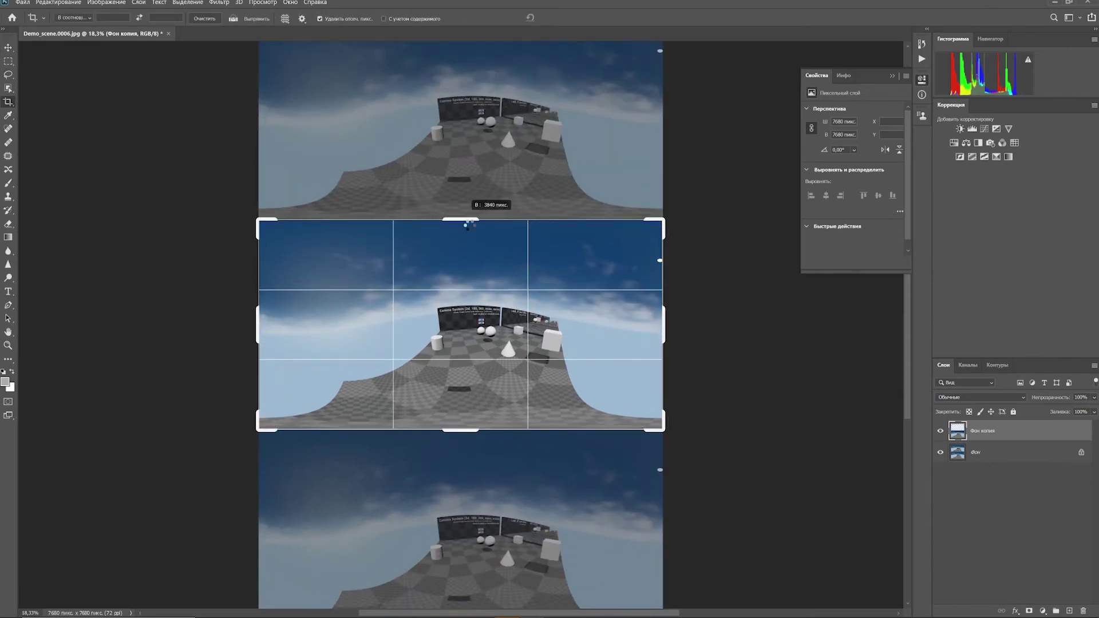
{"action": "key", "text": "Return"}
Toggle the Фон копия layer on and off to compare both eyes, then refit the zoom.
{"action": "scroll", "coordinate": [481, 331], "scroll_direction": "up", "scroll_amount": 5, "text": "alt"}
{"action": "scroll", "coordinate": [481, 331], "scroll_direction": "up", "scroll_amount": 1, "text": "alt"}
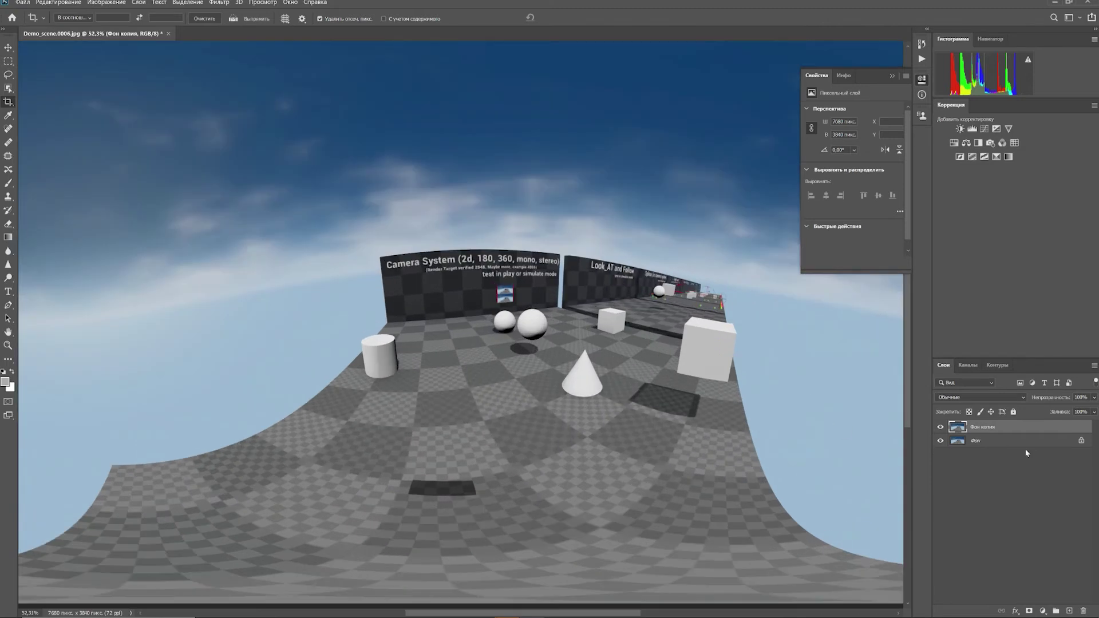
{"action": "left_click", "coordinate": [948, 431], "text": "ctrl"}
{"action": "left_click", "coordinate": [945, 427]}
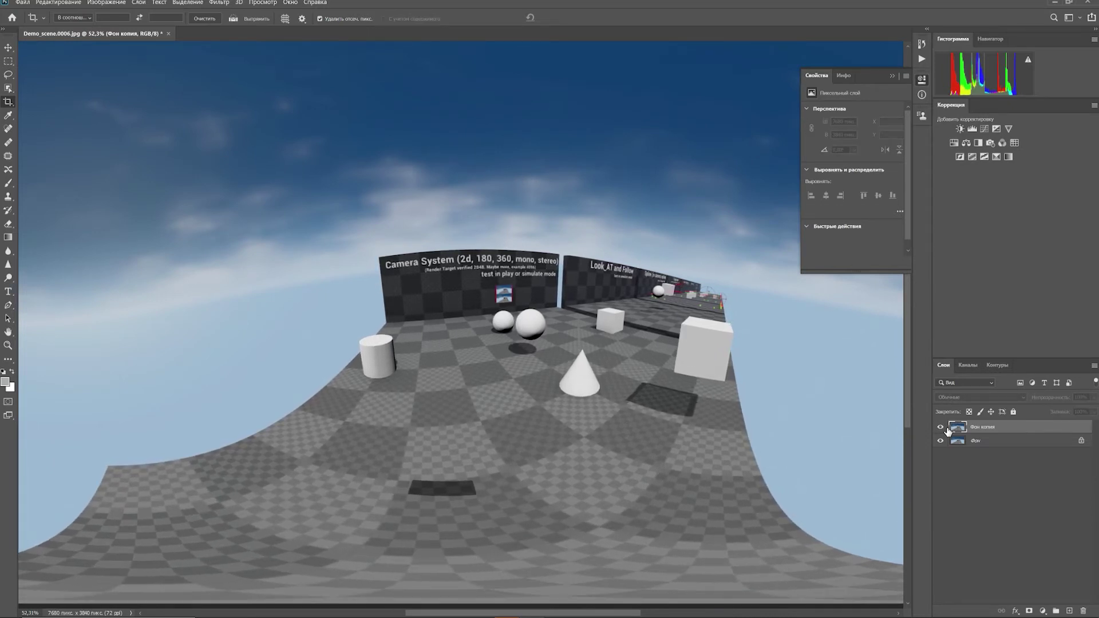
{"action": "left_click", "coordinate": [945, 427]}
{"action": "left_click", "coordinate": [940, 427]}
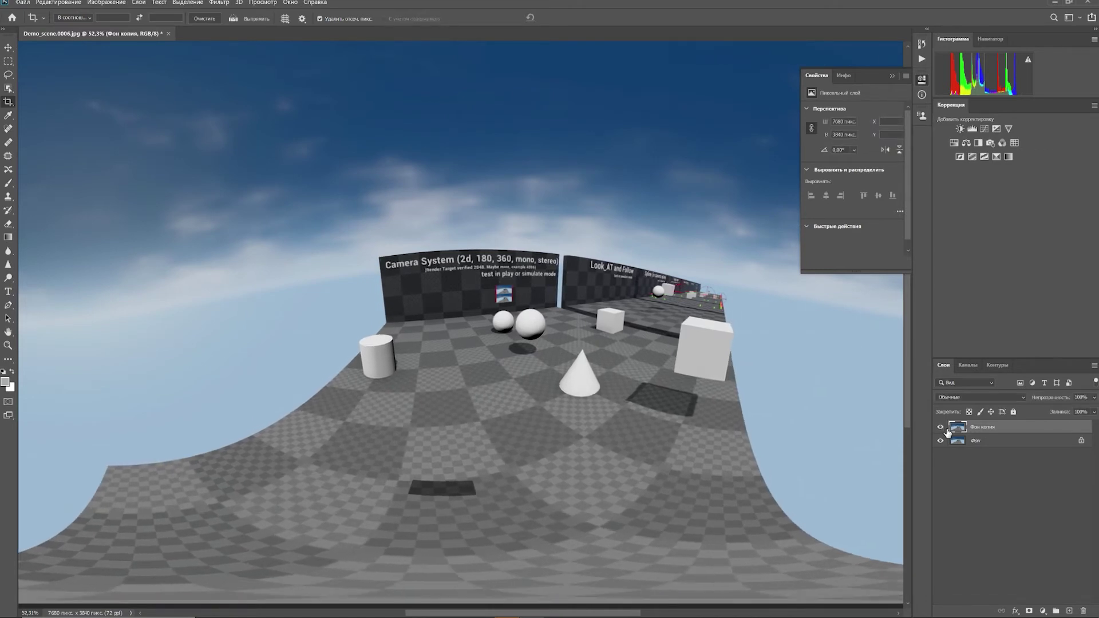
{"action": "key", "text": "ctrl+minus"}
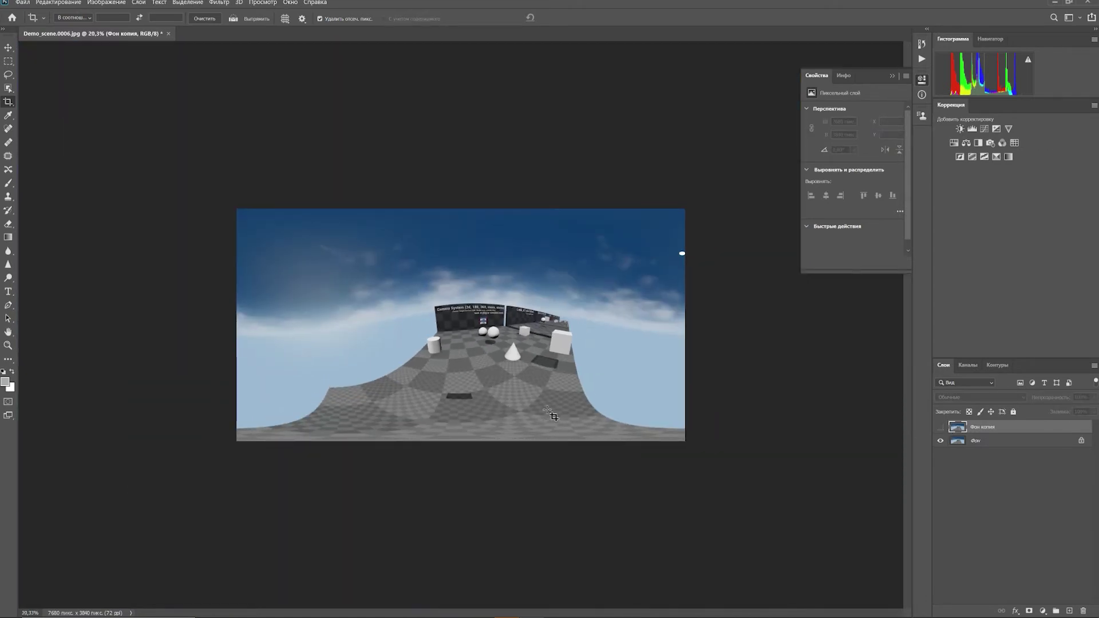
{"action": "key", "text": "ctrl+plus"}
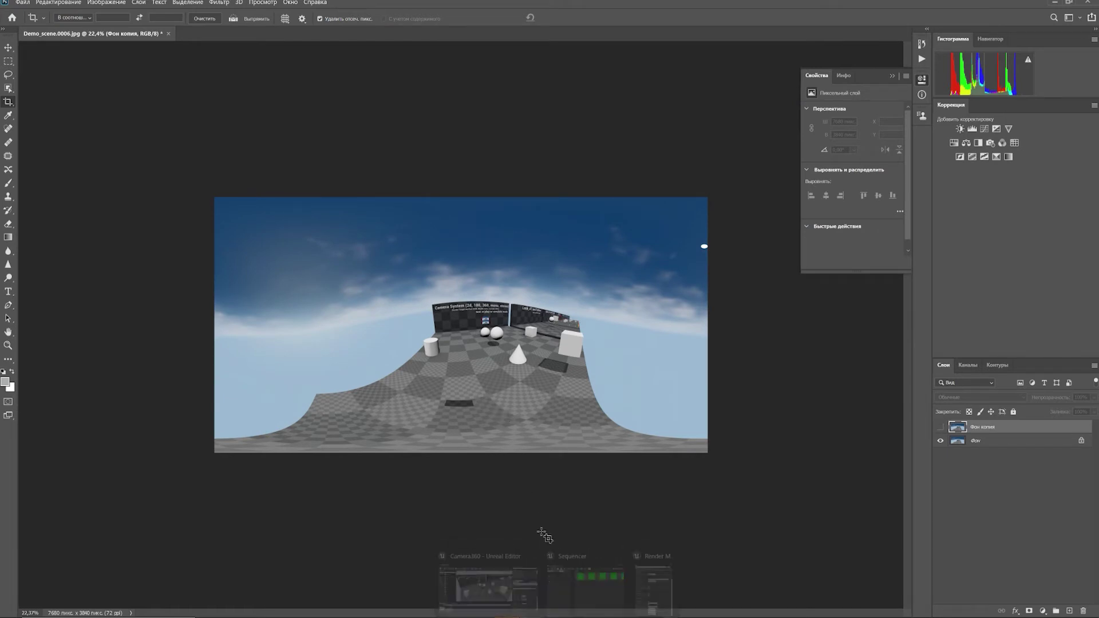
Back in Unreal, close the Render Movie Settings window, minimize the Sequencer and turn the viewport right.
{"action": "left_click", "coordinate": [493, 575]}
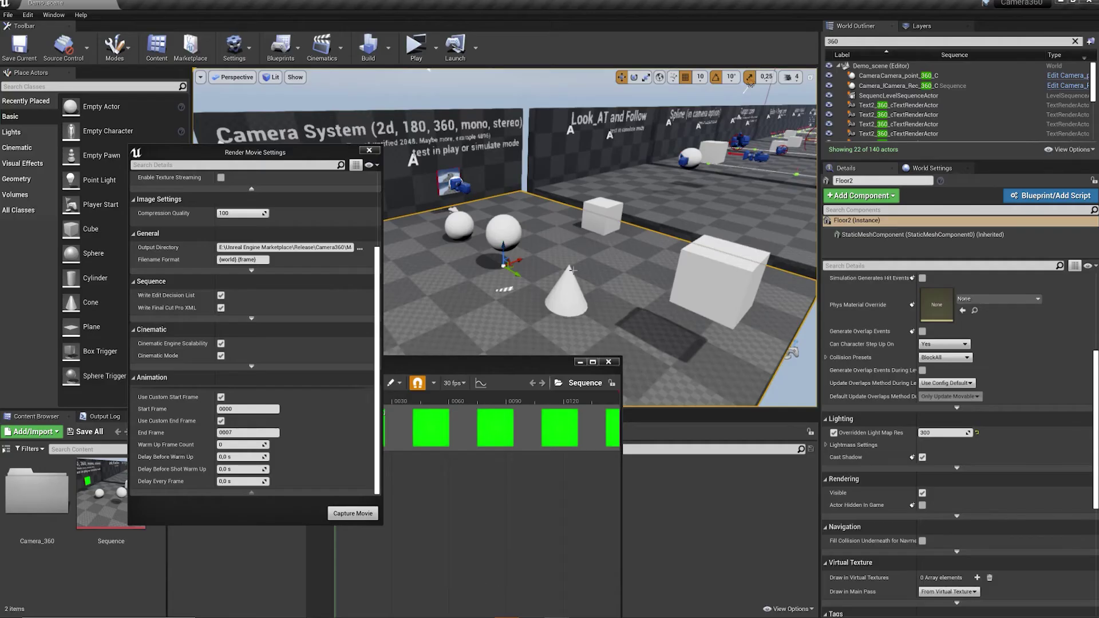
{"action": "left_click_drag", "start_coordinate": [343, 155], "coordinate": [316, 288]}
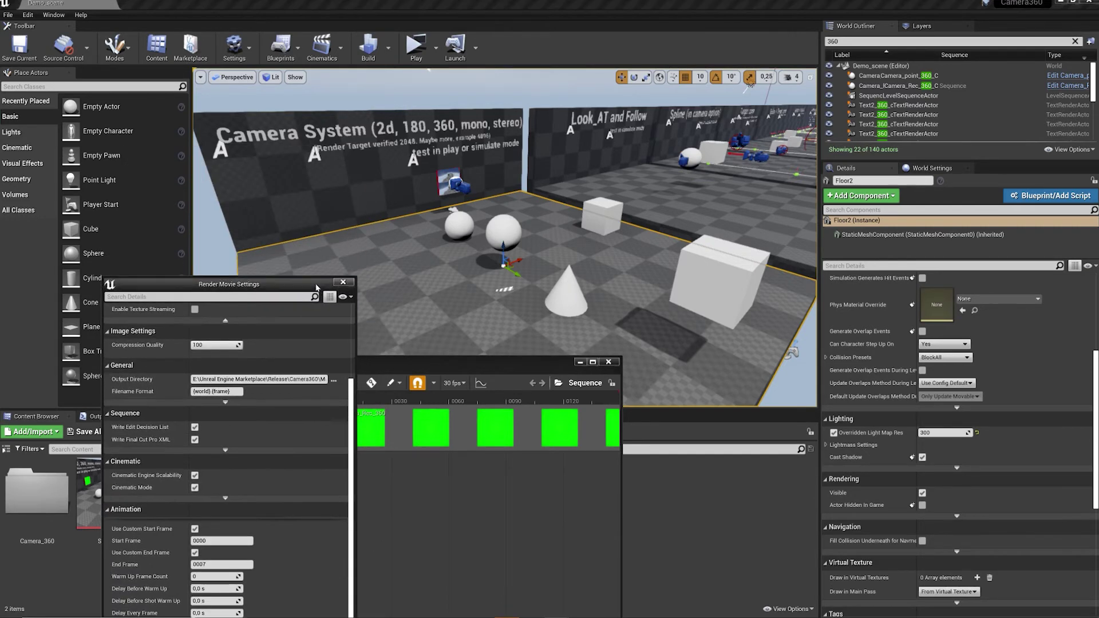
{"action": "left_click", "coordinate": [584, 366]}
{"action": "left_click", "coordinate": [581, 363]}
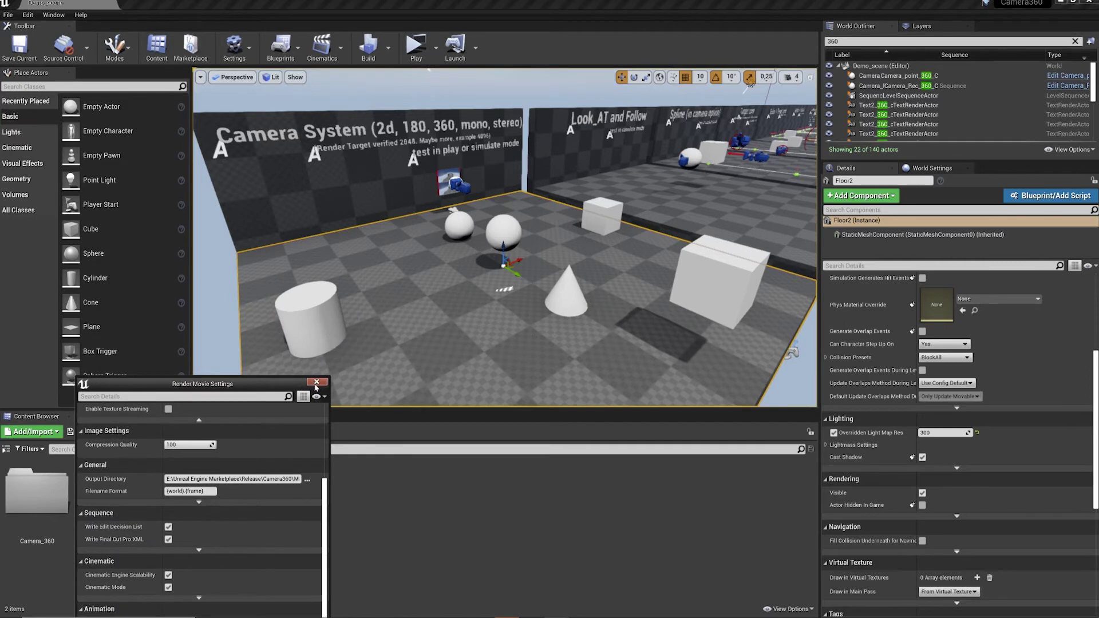
{"action": "left_click", "coordinate": [318, 383]}
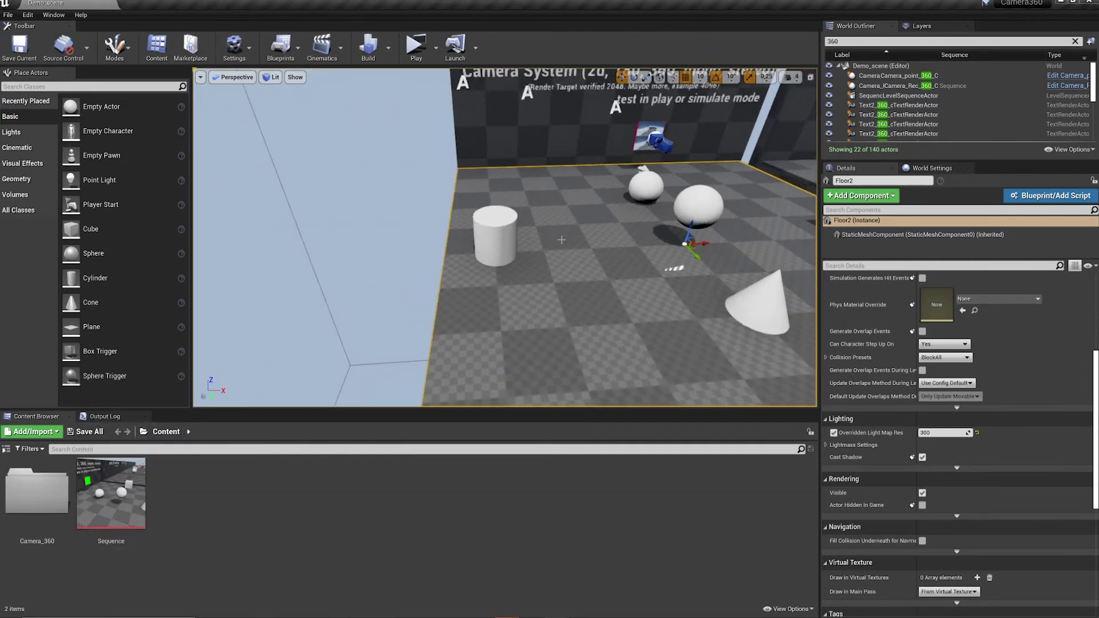
{"action": "right_click_drag", "start_coordinate": [545, 251], "coordinate": [584, 250]}
Add a new Material from the Content Browser context menu and name it Test.
{"action": "right_click", "coordinate": [208, 513]}
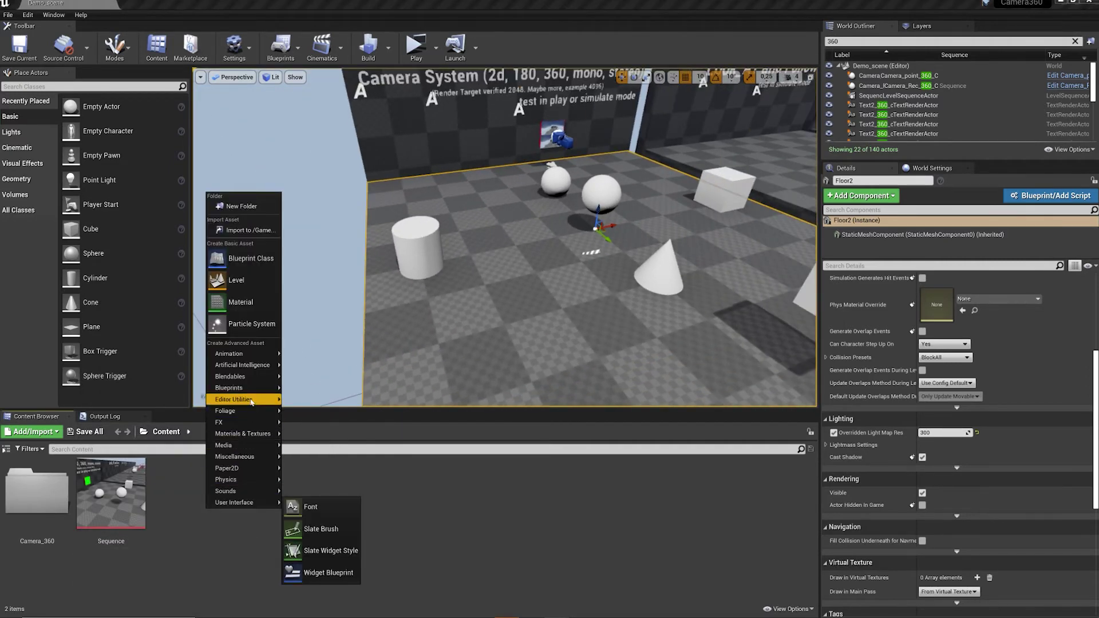
{"action": "left_click", "coordinate": [258, 302]}
{"action": "type", "text": "Te"}
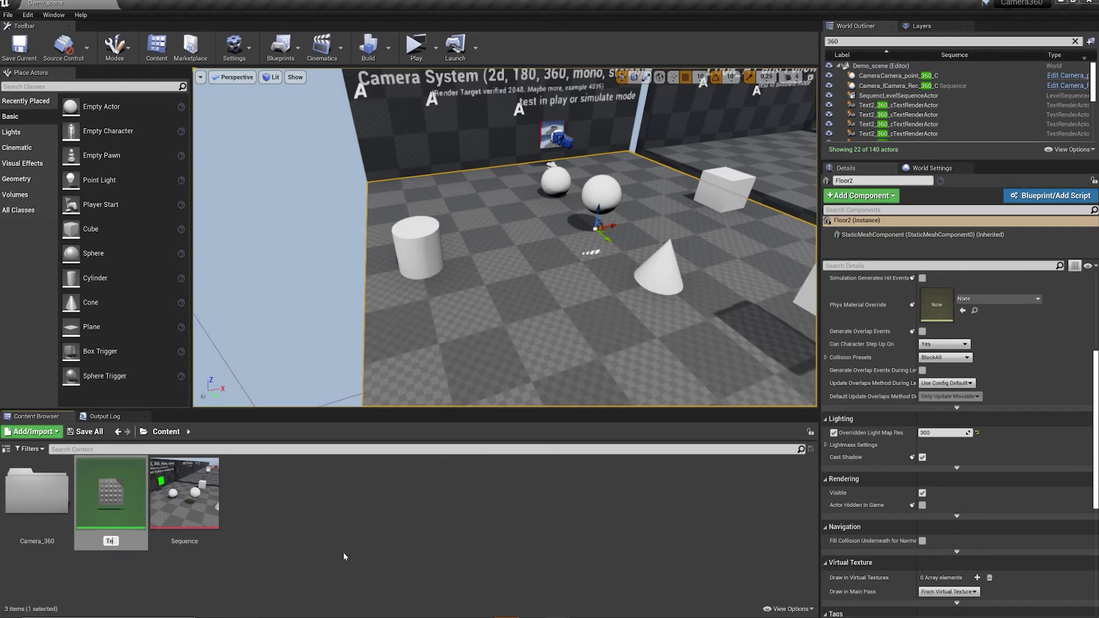
{"action": "type", "text": "st"}
{"action": "key", "text": "Return"}
Open Test and wire a new TextureSample node into its Base Color.
{"action": "double_click", "coordinate": [183, 504]}
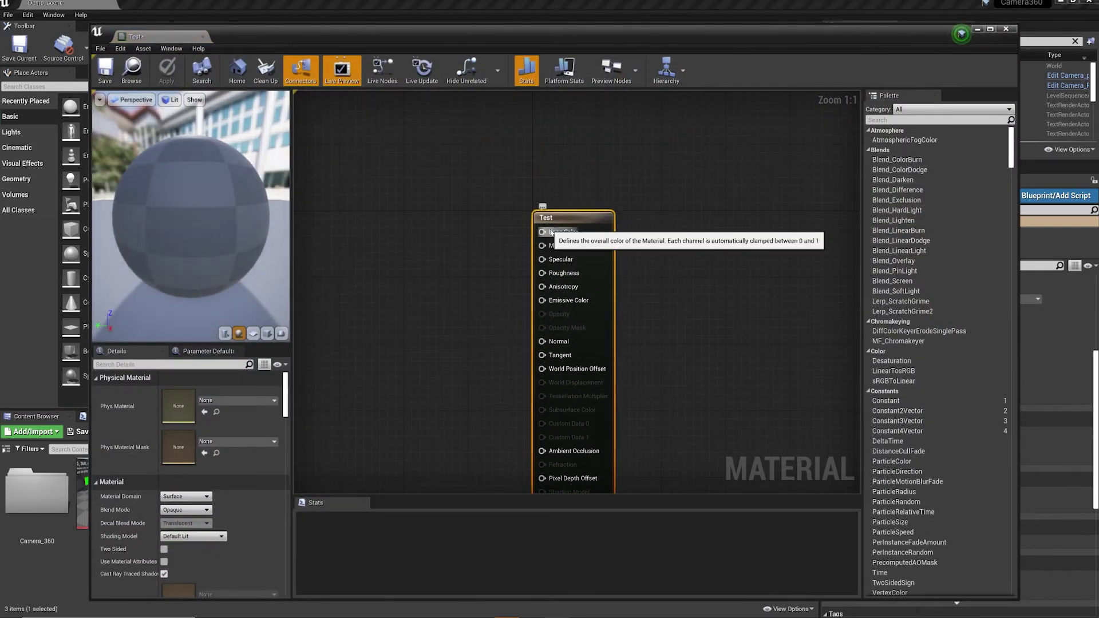
{"action": "left_click_drag", "start_coordinate": [551, 232], "coordinate": [438, 268]}
{"action": "type", "text": "texture"}
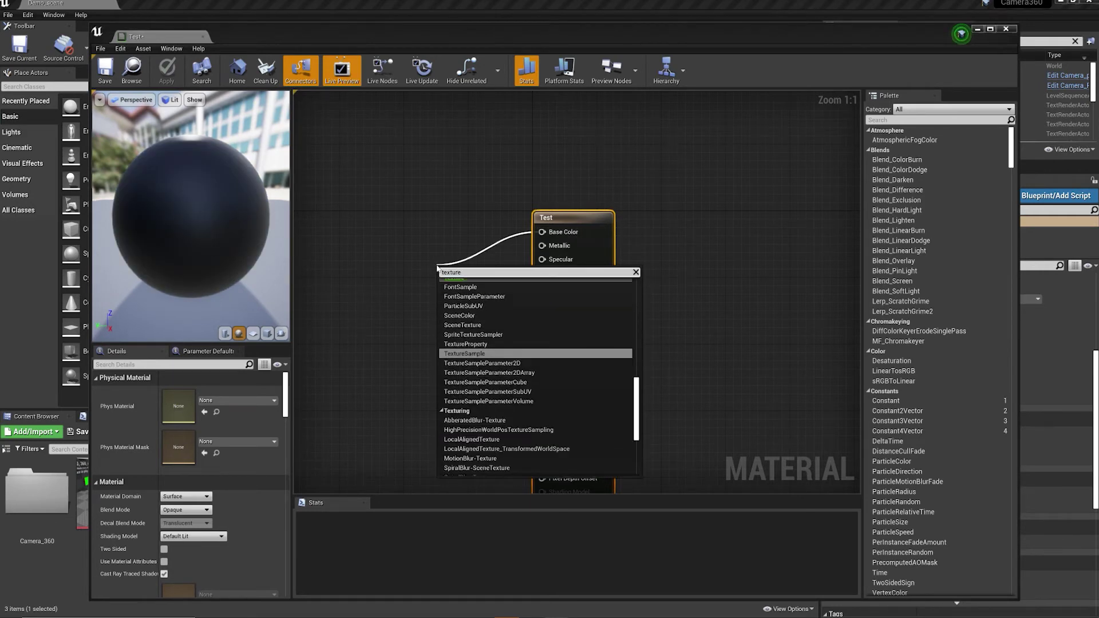
{"action": "left_click", "coordinate": [485, 355]}
{"action": "left_click_drag", "start_coordinate": [498, 335], "coordinate": [409, 321]}
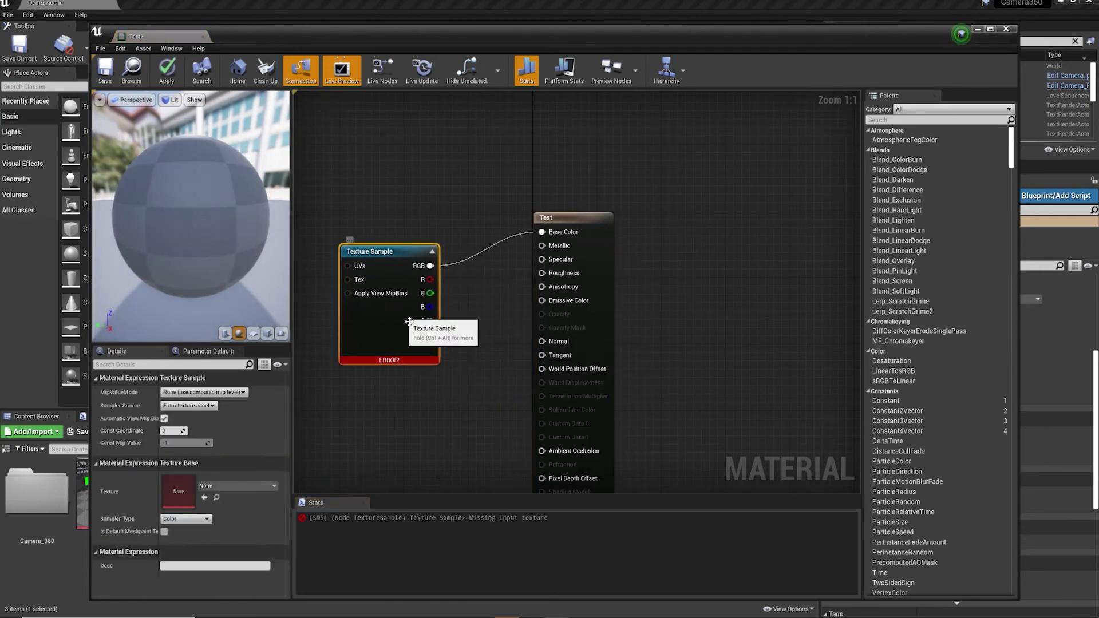
Assign the CASC_DisabledModule texture to the Texture Sample node.
{"action": "left_click", "coordinate": [256, 484]}
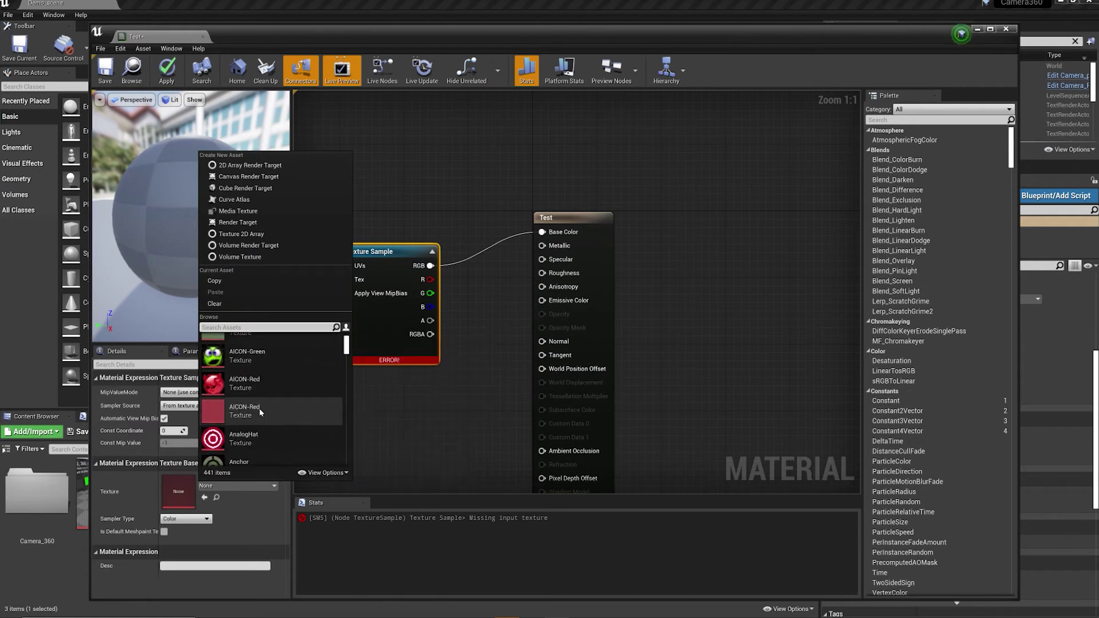
{"action": "scroll", "coordinate": [262, 403], "scroll_direction": "down", "scroll_amount": 3}
{"action": "scroll", "coordinate": [275, 389], "scroll_direction": "down", "scroll_amount": 5}
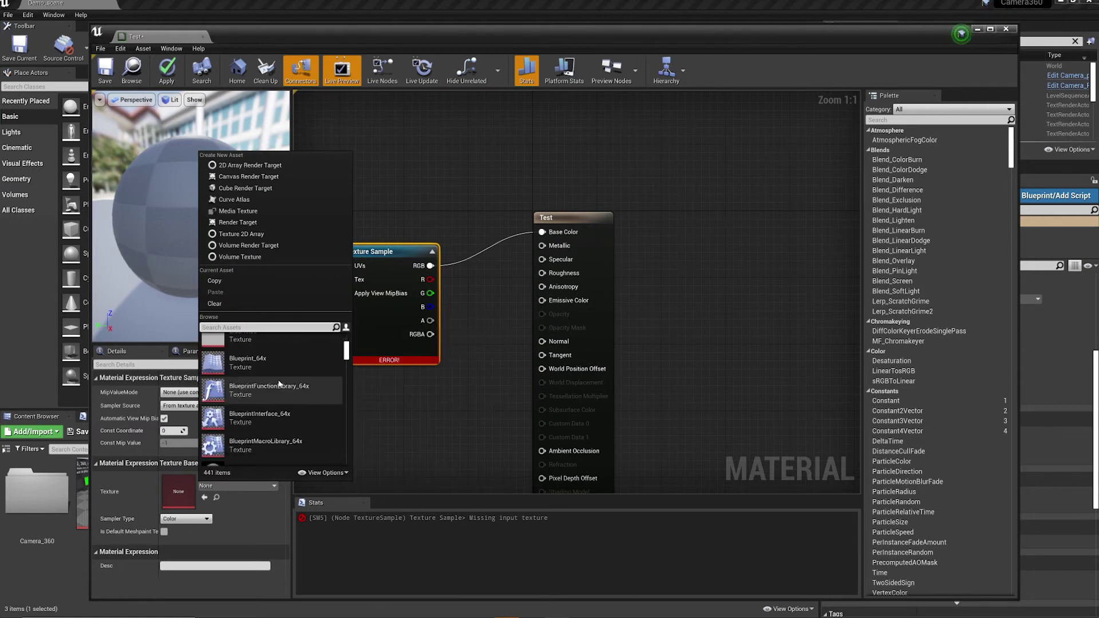
{"action": "scroll", "coordinate": [280, 389], "scroll_direction": "down", "scroll_amount": 3}
{"action": "scroll", "coordinate": [280, 389], "scroll_direction": "down", "scroll_amount": 2}
{"action": "scroll", "coordinate": [278, 392], "scroll_direction": "down", "scroll_amount": 2}
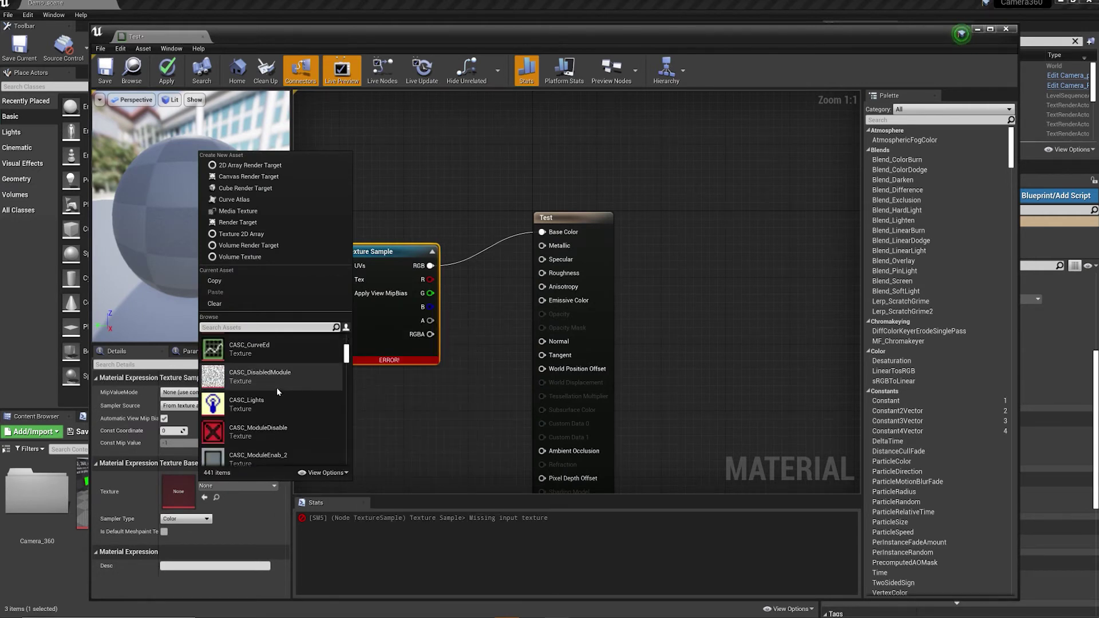
{"action": "left_click", "coordinate": [277, 387]}
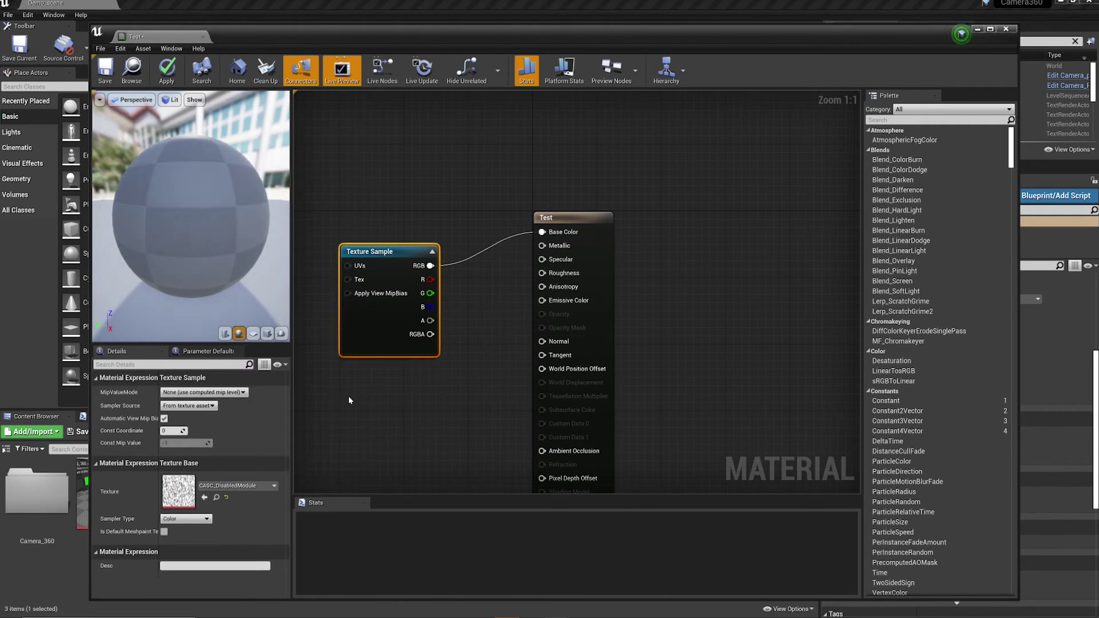
{"action": "right_click_drag", "start_coordinate": [349, 400], "coordinate": [443, 431]}
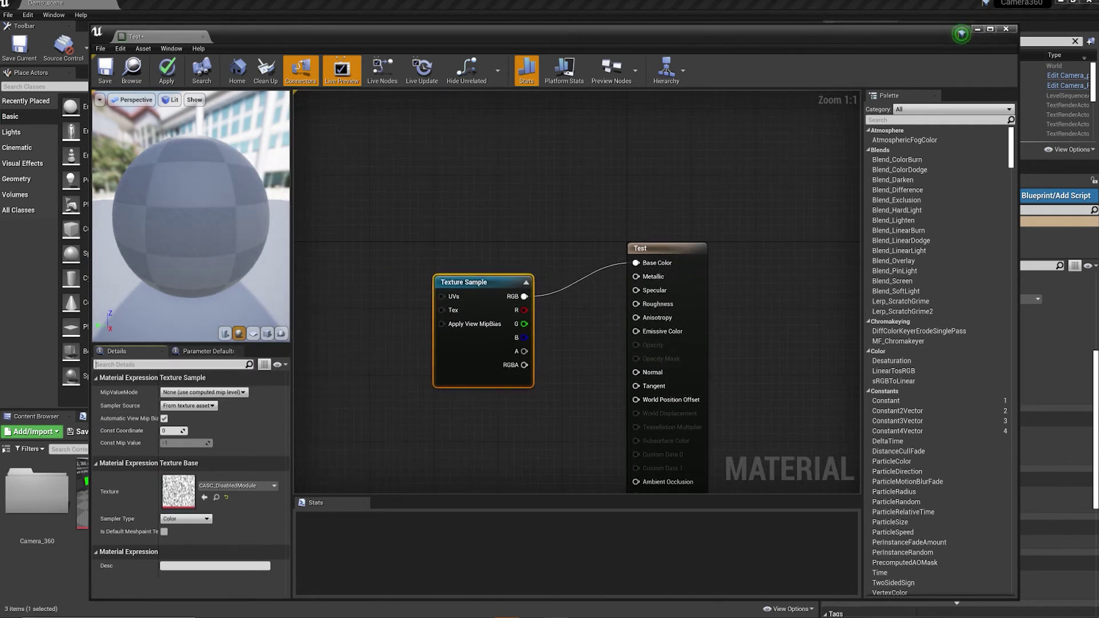
Set the Test material's D3D11 Tessellation Mode to Flat Tessellation.
{"action": "left_click", "coordinate": [172, 365]}
{"action": "type", "text": "text"}
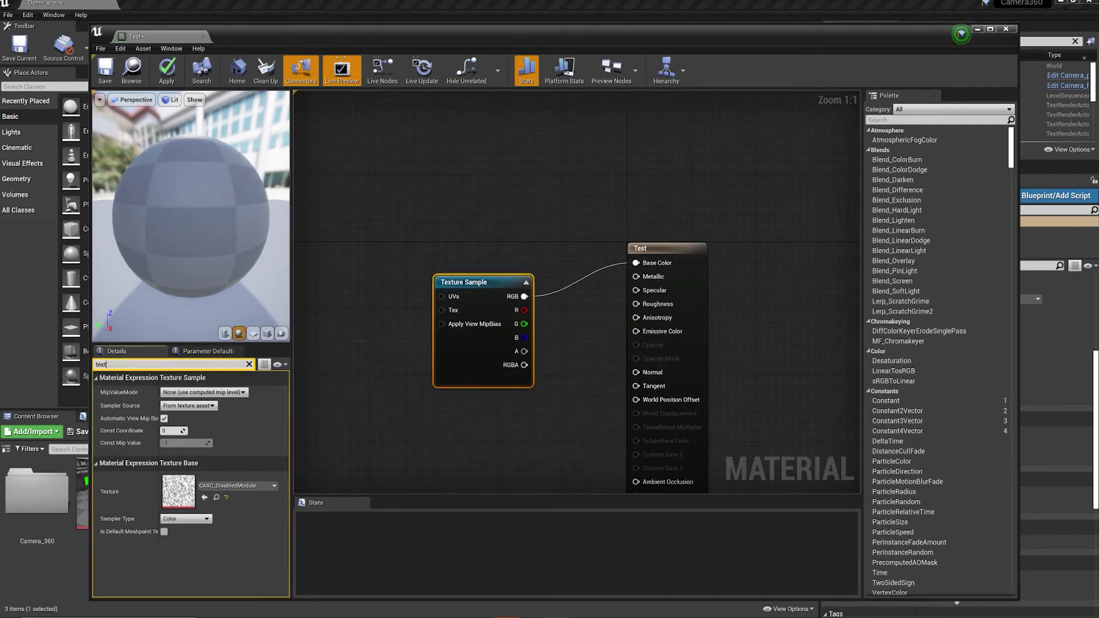
{"action": "key", "text": "BackSpace"}
{"action": "key", "text": "BackSpace"}
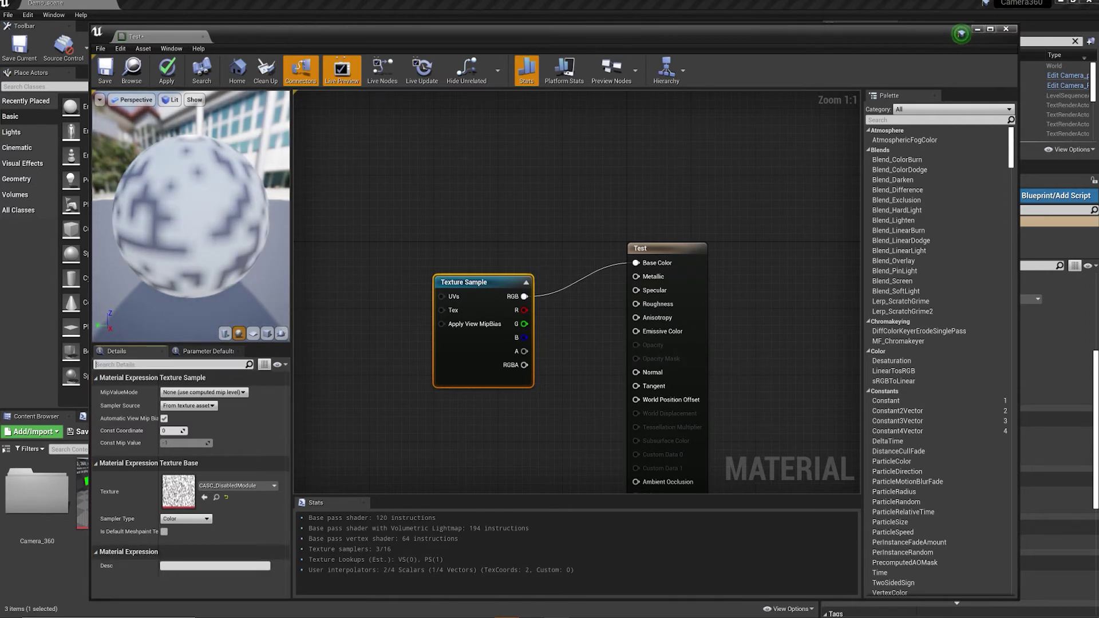
{"action": "type", "text": "tess"}
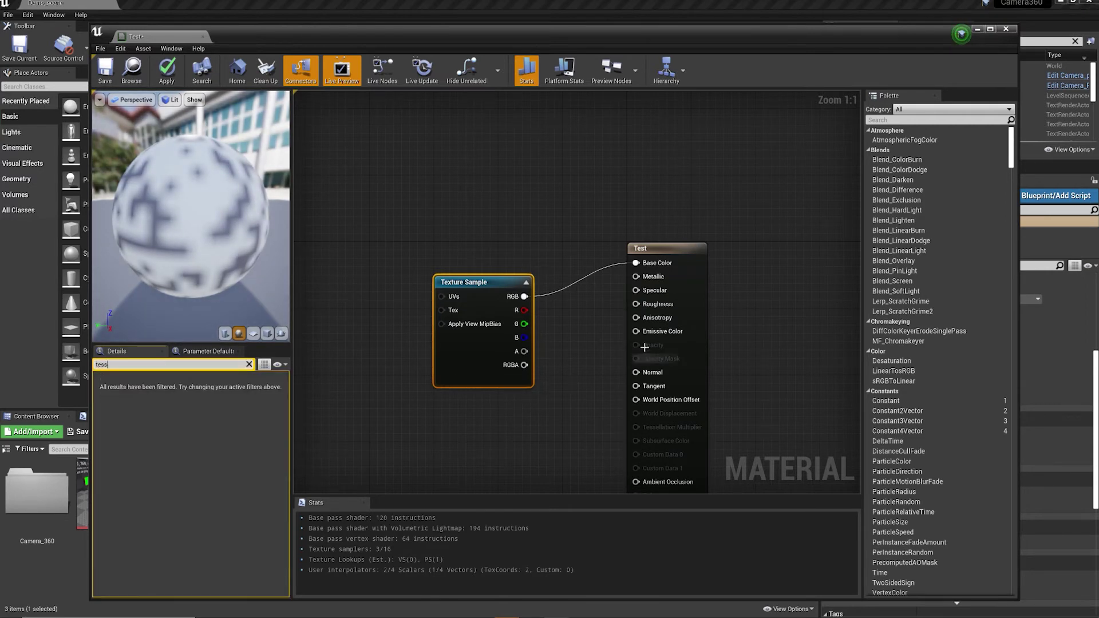
{"action": "left_click", "coordinate": [645, 347]}
{"action": "left_click", "coordinate": [185, 392]}
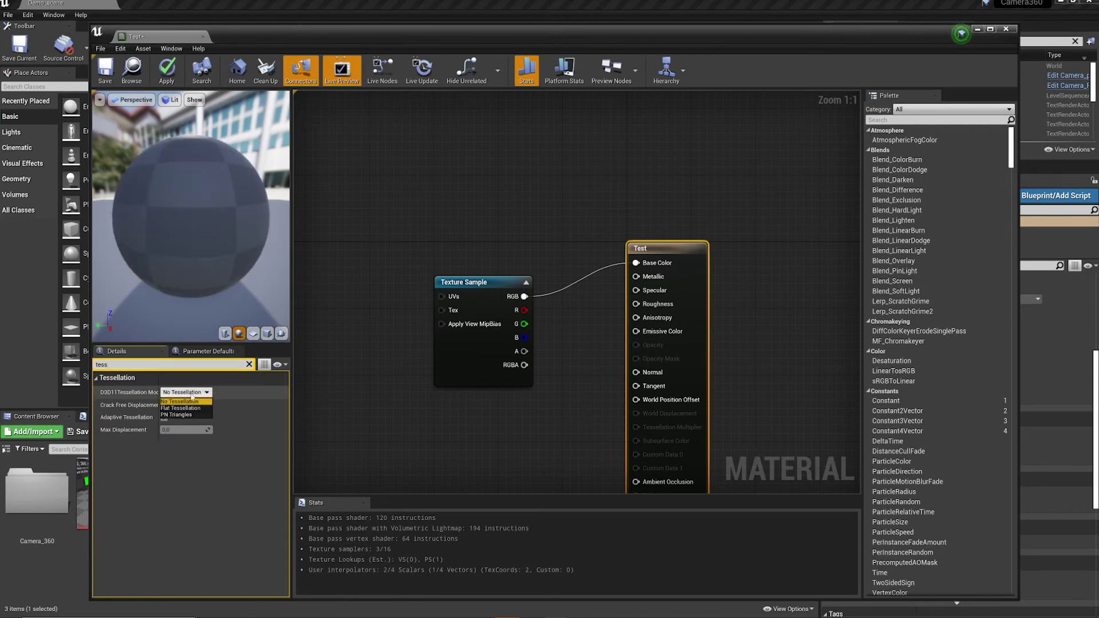
{"action": "left_click", "coordinate": [181, 408]}
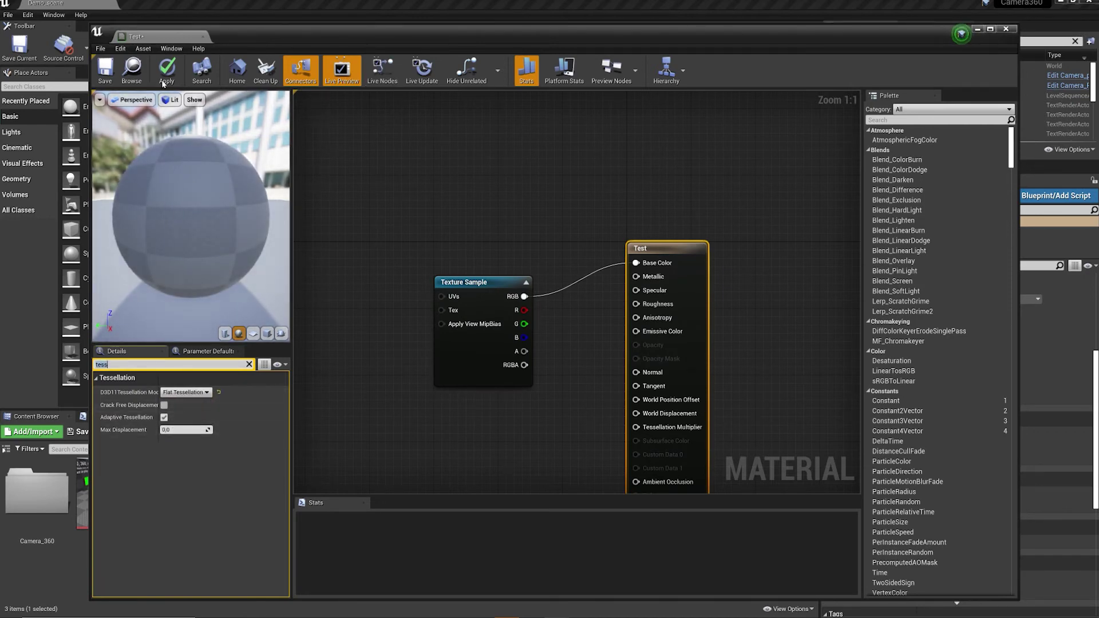
Save the Test material and close the Material Editor.
{"action": "left_click_drag", "start_coordinate": [236, 36], "coordinate": [222, 156]}
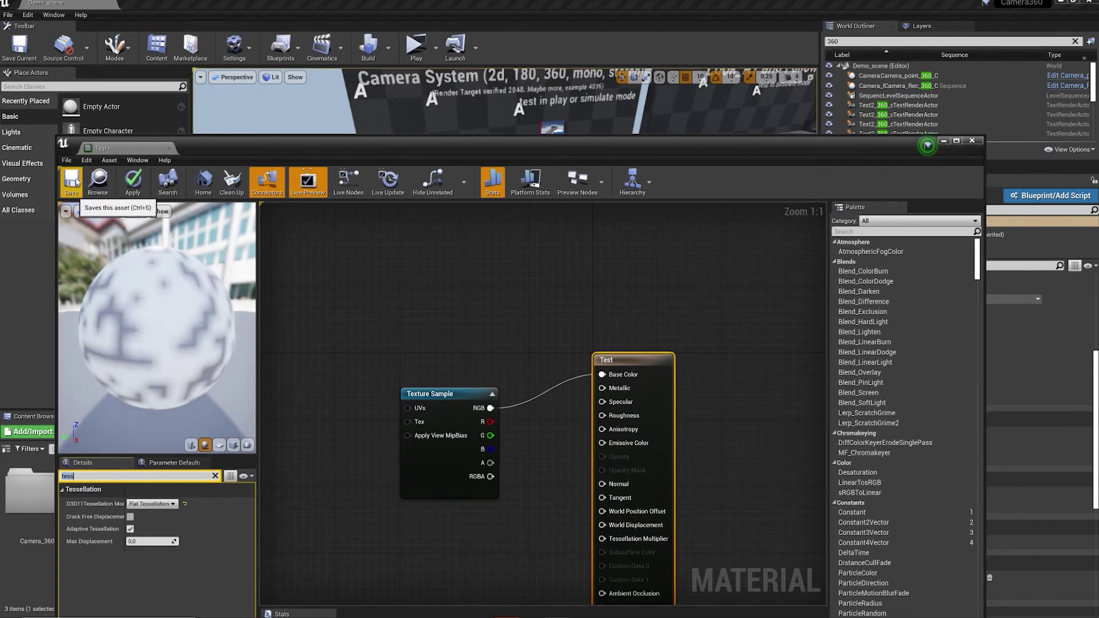
{"action": "left_click", "coordinate": [76, 182]}
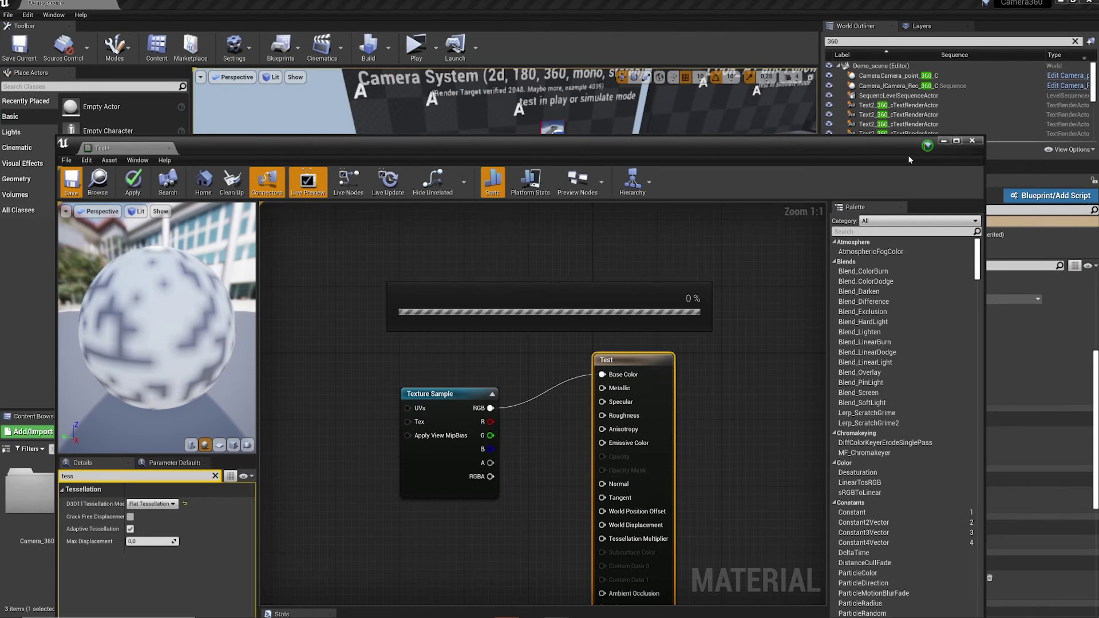
{"action": "left_click", "coordinate": [975, 144]}
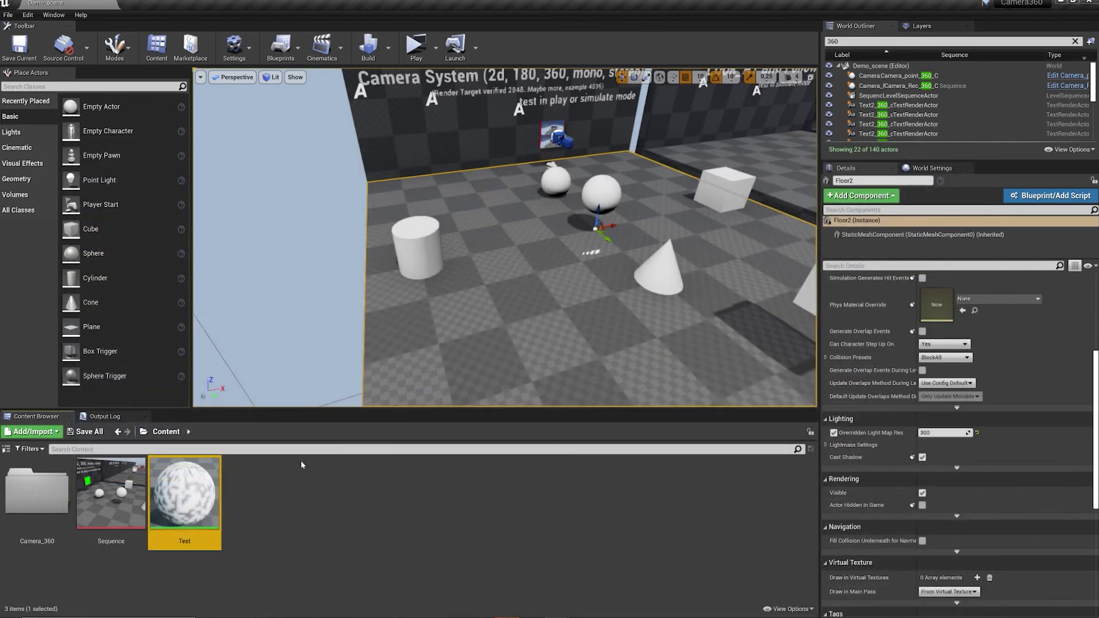
Drag Test onto the cylinder and Floor2, then reopen the Sequence in Sequencer.
{"action": "left_click_drag", "start_coordinate": [205, 520], "coordinate": [418, 252]}
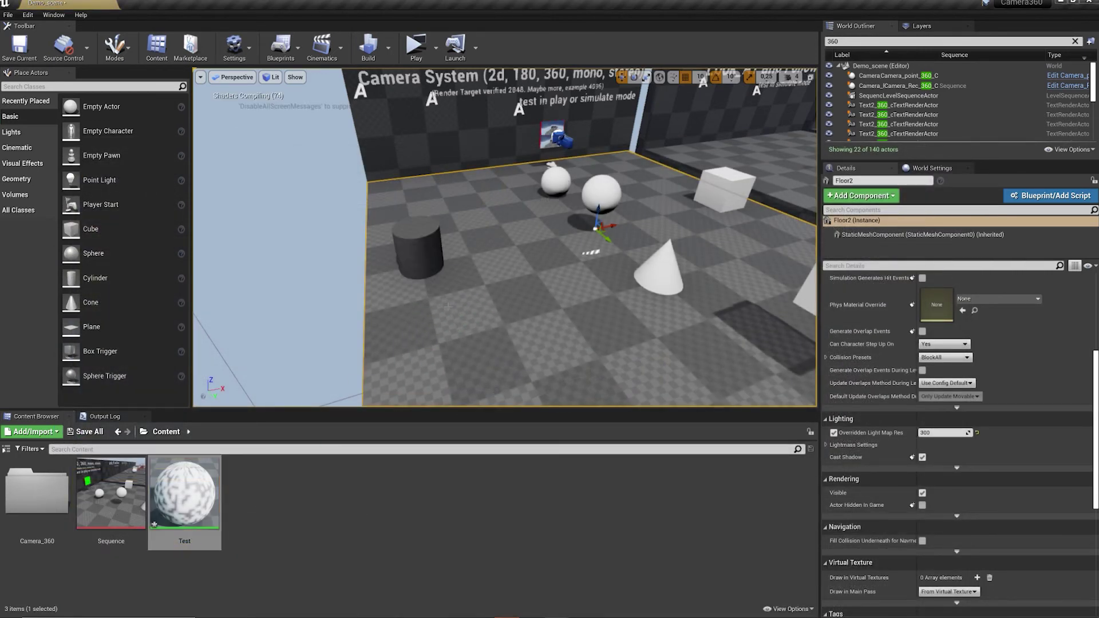
{"action": "mouse_move", "coordinate": [203, 503]}
{"action": "left_mouse_down"}
{"action": "mouse_move", "coordinate": [662, 288]}
{"action": "mouse_move", "coordinate": [567, 317]}
{"action": "left_mouse_up"}
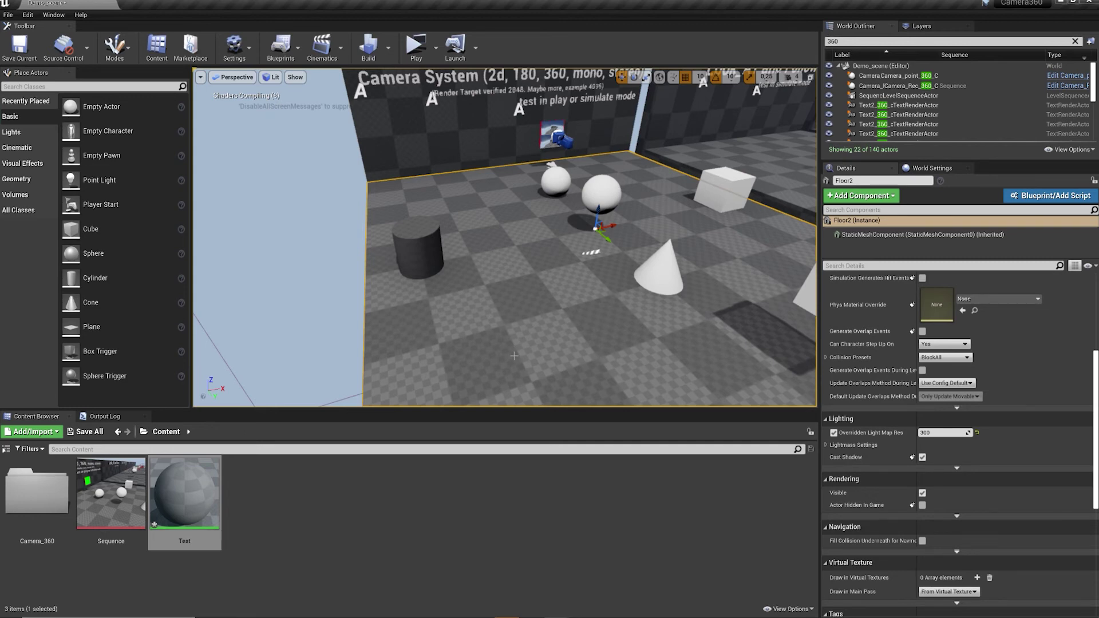
{"action": "double_click", "coordinate": [111, 494]}
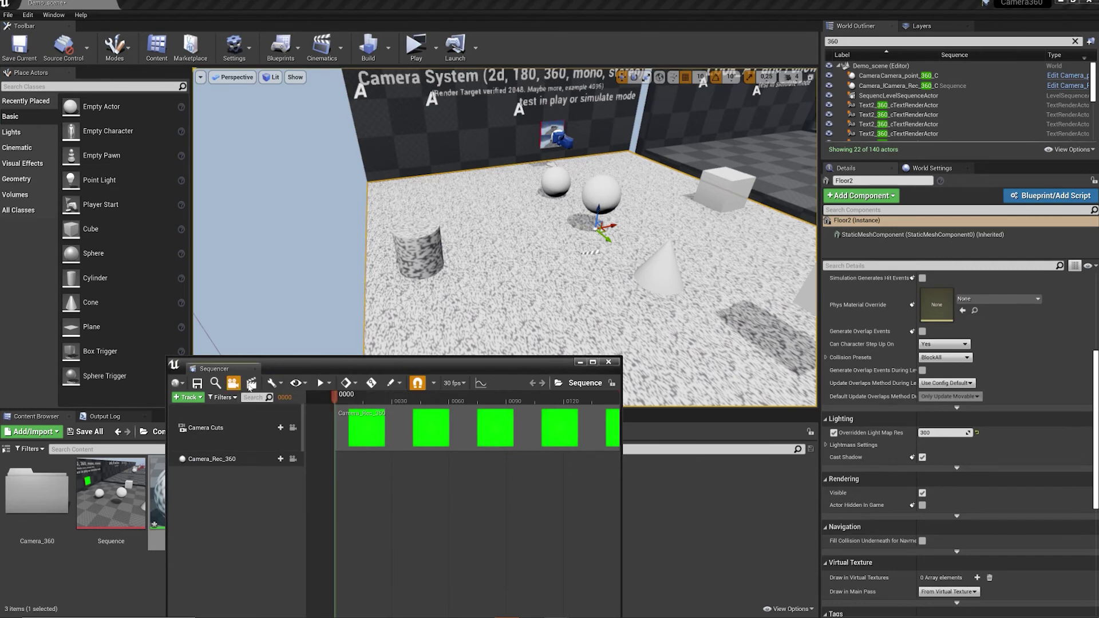
Capture the Sequence as 7680×7680 JPGs and locate Demo_scene.0006_(2).jpg in VideoCaptures.
{"action": "left_click", "coordinate": [251, 383]}
{"action": "left_click", "coordinate": [645, 490]}
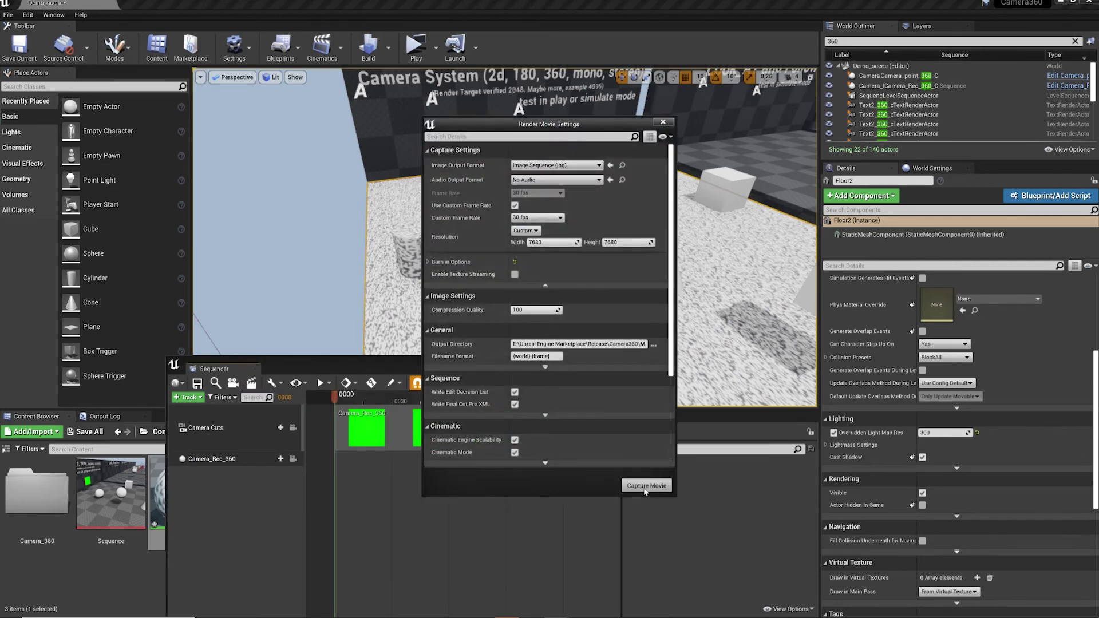
{"action": "left_click", "coordinate": [611, 407]}
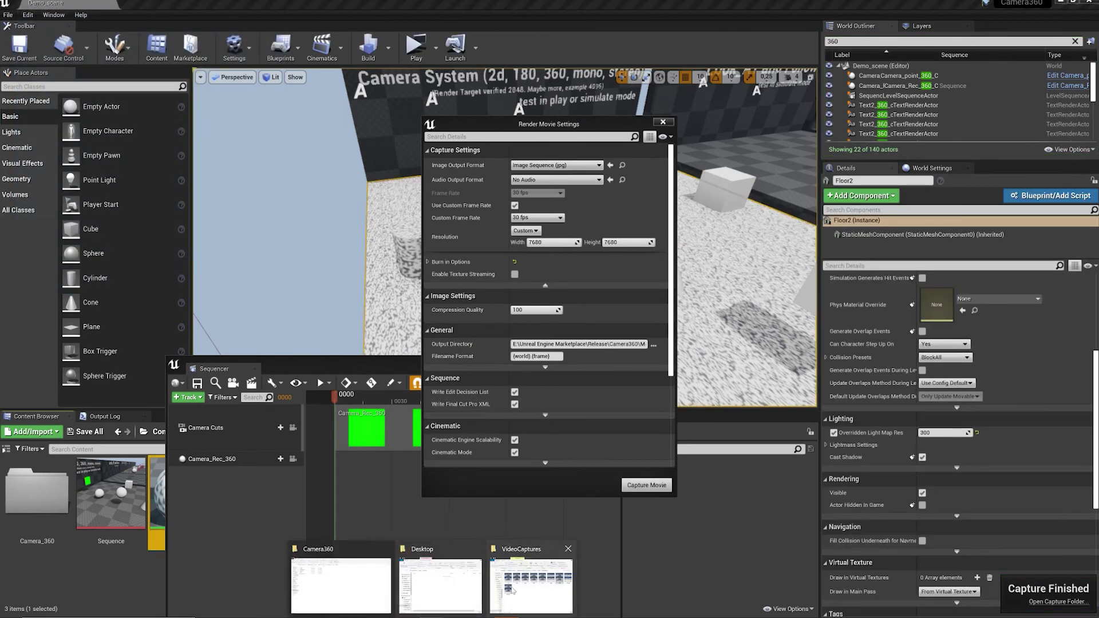
{"action": "left_click", "coordinate": [512, 593]}
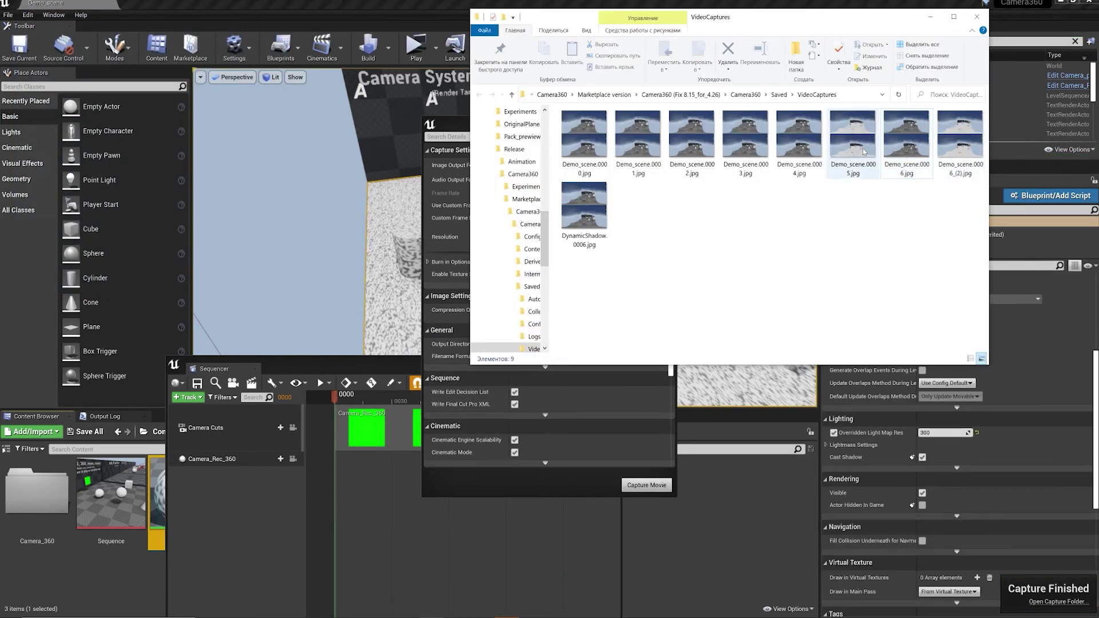
{"action": "left_click", "coordinate": [968, 150]}
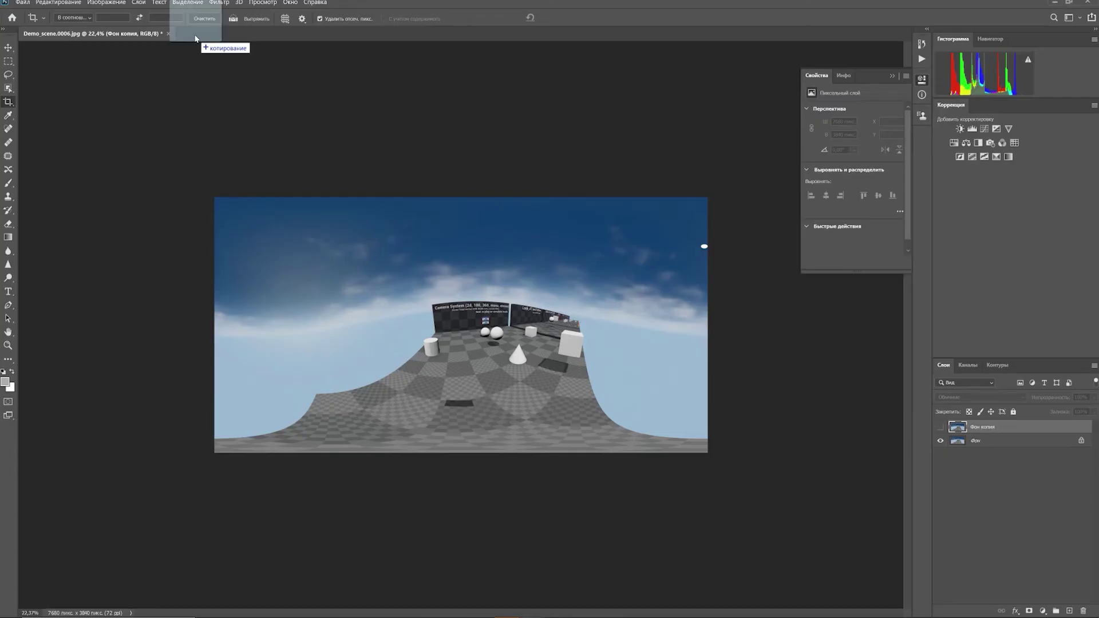
Open Demo_scene.0006_(2).jpg, duplicate Фон shifted down 3840 px, and crop to half height.
{"action": "left_click_drag", "start_coordinate": [219, 44], "coordinate": [200, 40]}
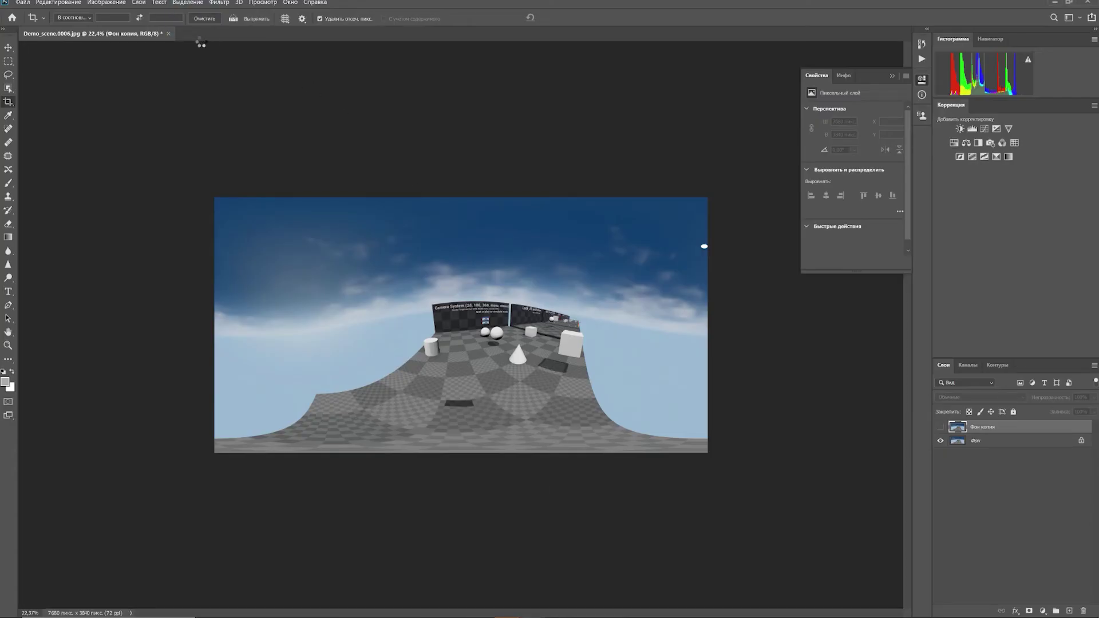
{"action": "left_click", "coordinate": [587, 363]}
{"action": "key", "text": "c"}
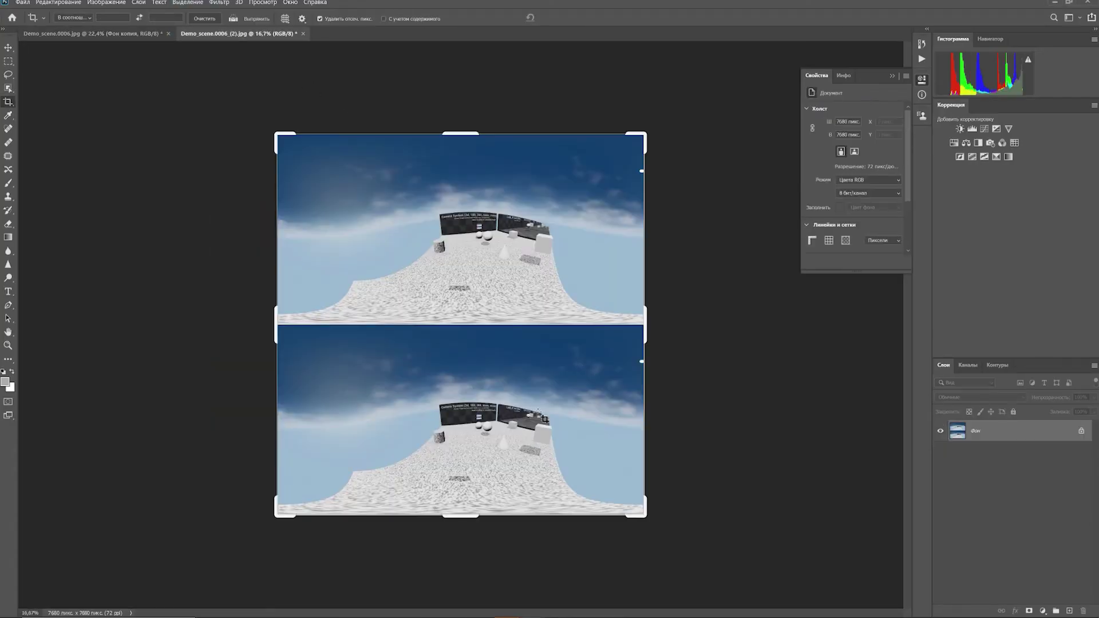
{"action": "left_click", "coordinate": [9, 48]}
{"action": "left_click_drag", "start_coordinate": [985, 430], "coordinate": [1068, 611]}
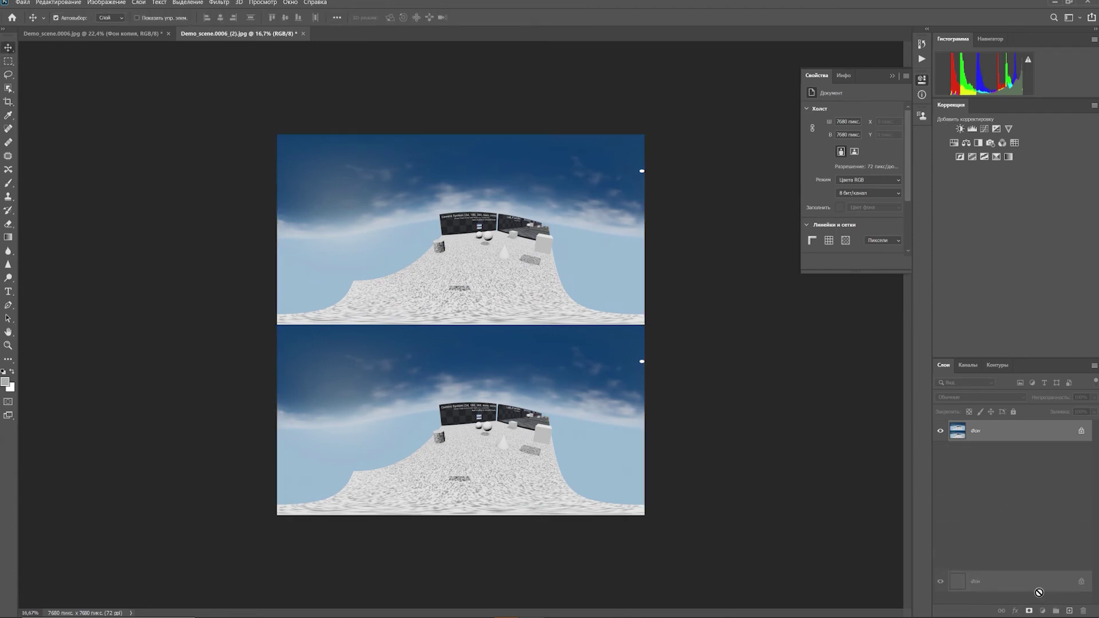
{"action": "left_click_drag", "start_coordinate": [463, 269], "coordinate": [457, 456]}
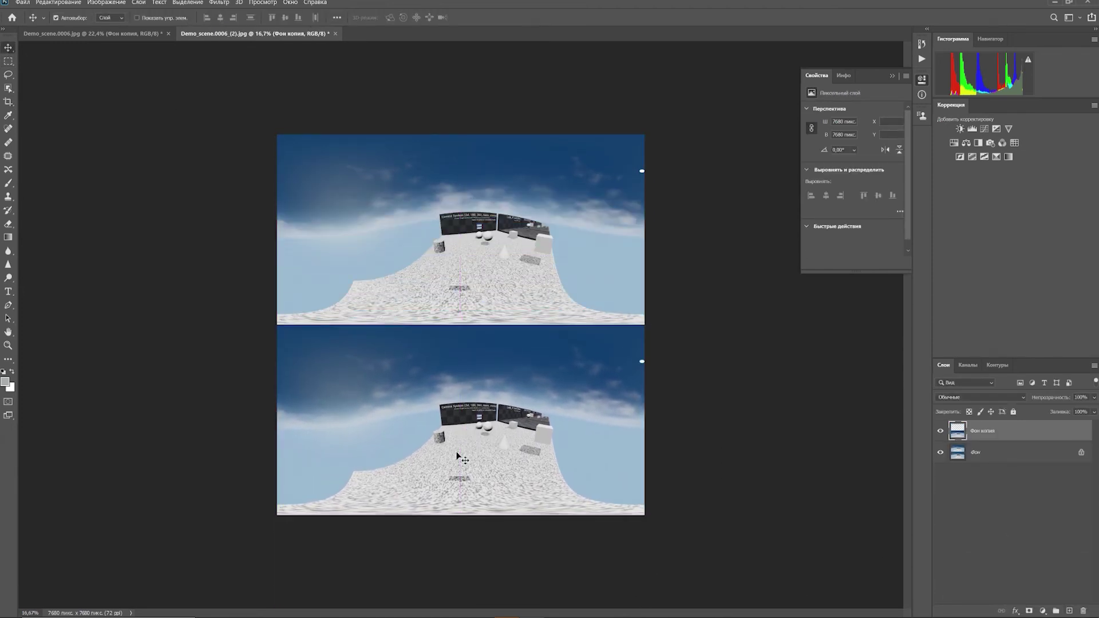
{"action": "left_click", "coordinate": [7, 101]}
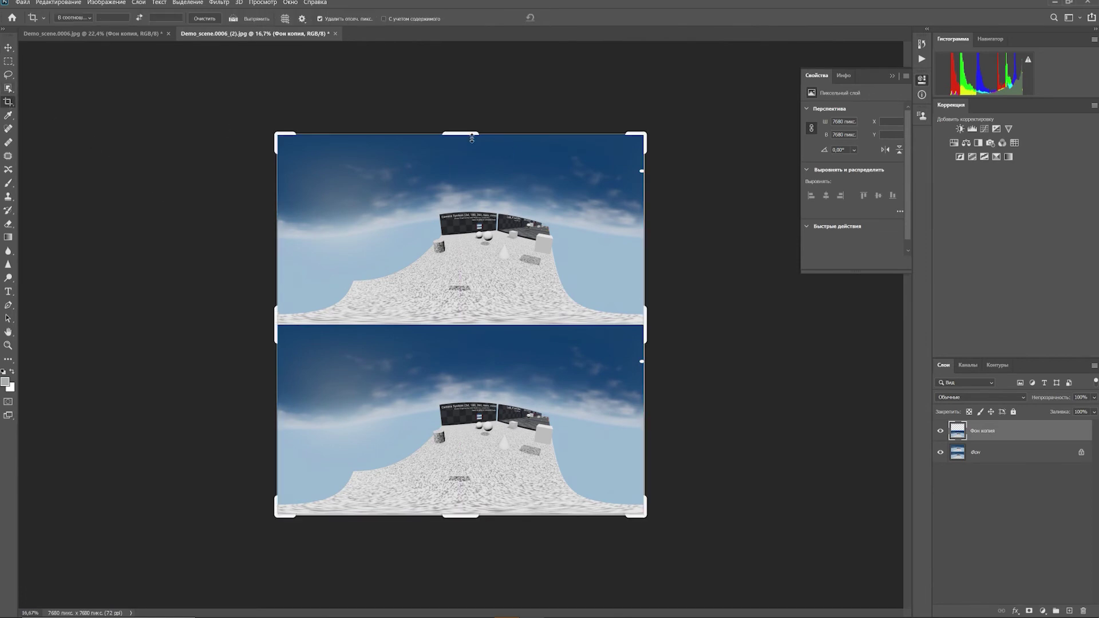
{"action": "left_click_drag", "start_coordinate": [472, 138], "coordinate": [474, 213]}
{"action": "key", "text": "Return"}
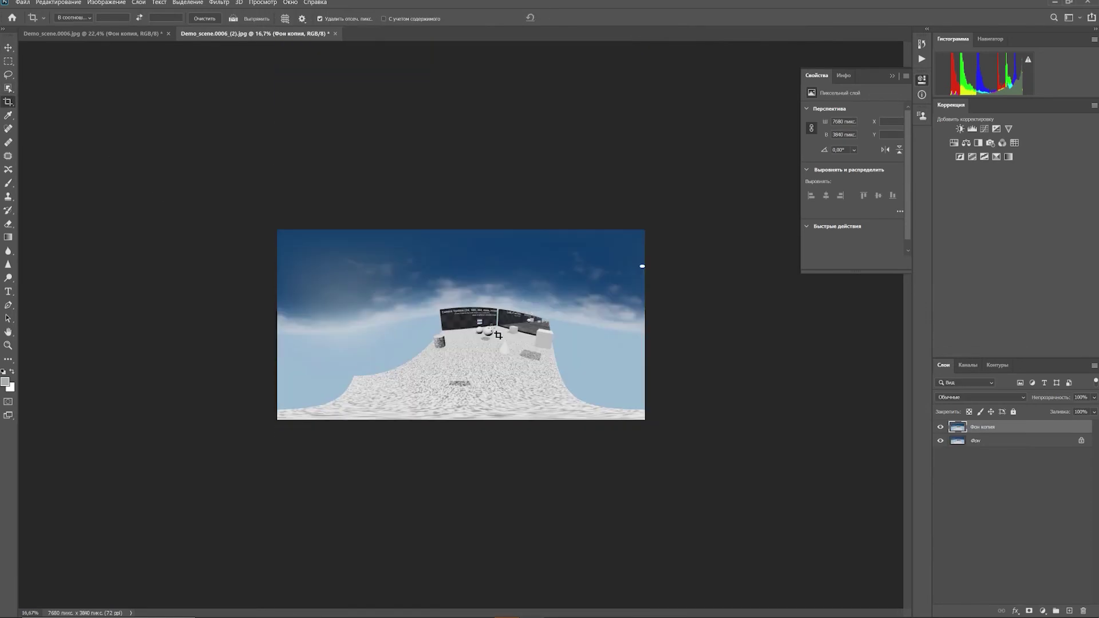
{"action": "scroll", "coordinate": [498, 334], "scroll_direction": "up", "scroll_amount": 5, "text": "alt"}
Toggle the Фон копия layer's visibility to compare the two eye views, ending visible.
{"action": "left_click", "coordinate": [940, 427]}
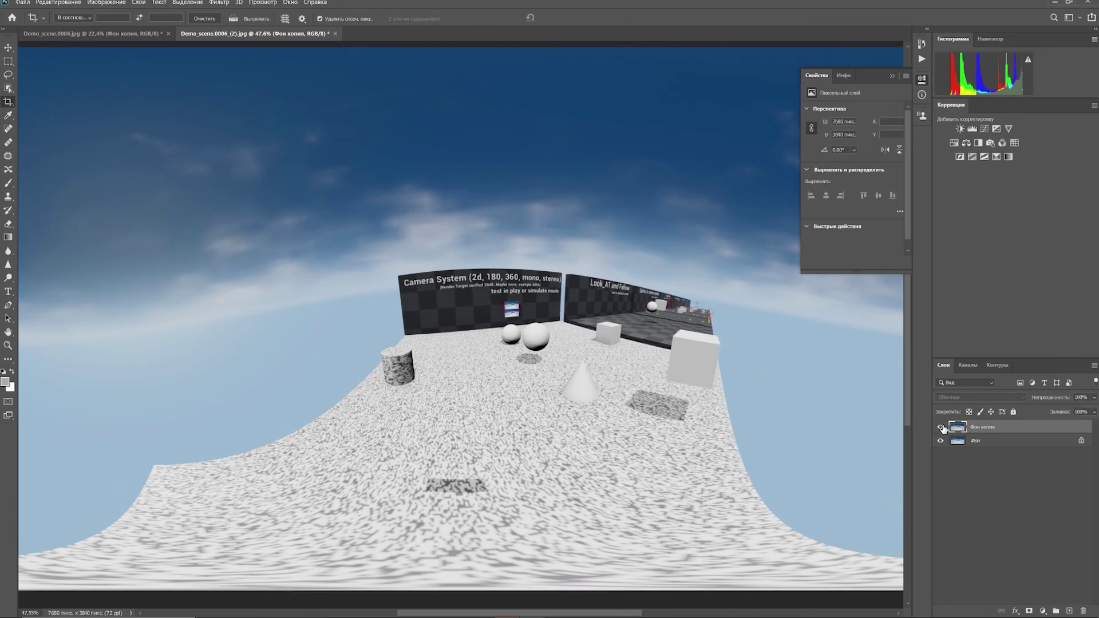
{"action": "left_click", "coordinate": [941, 427]}
{"action": "left_click", "coordinate": [941, 427]}
{"action": "left_click", "coordinate": [942, 427]}
{"action": "left_click", "coordinate": [941, 428]}
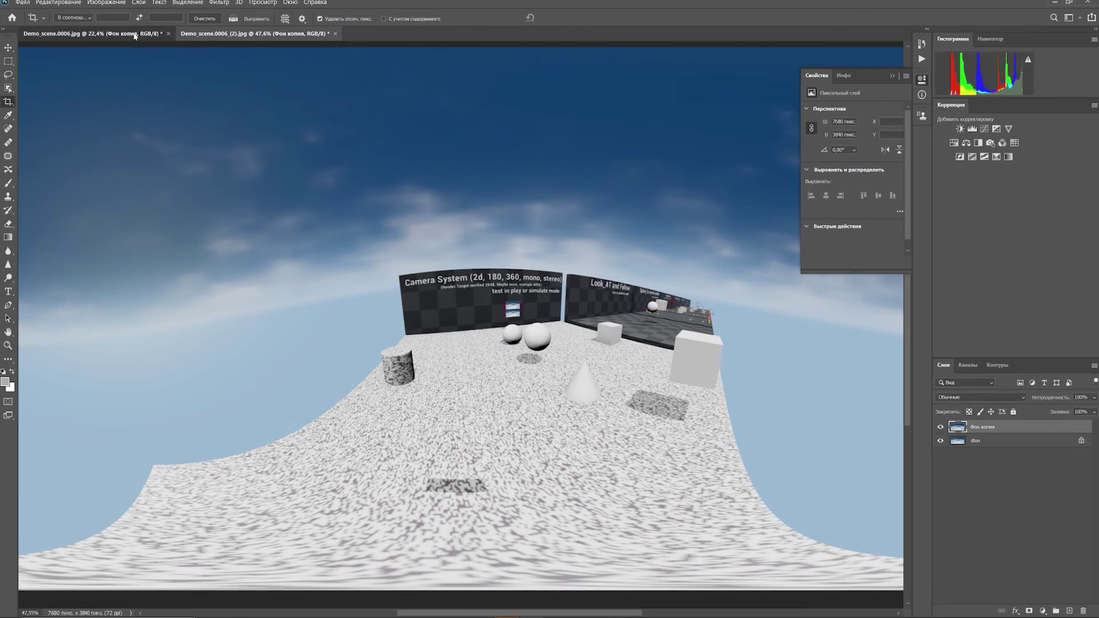
In Demo_scene.0006.jpg, zoom in and toggle the Фон копия layer's visibility.
{"action": "left_click", "coordinate": [92, 33]}
{"action": "scroll", "coordinate": [460, 382], "scroll_direction": "up", "scroll_amount": 3, "text": "alt"}
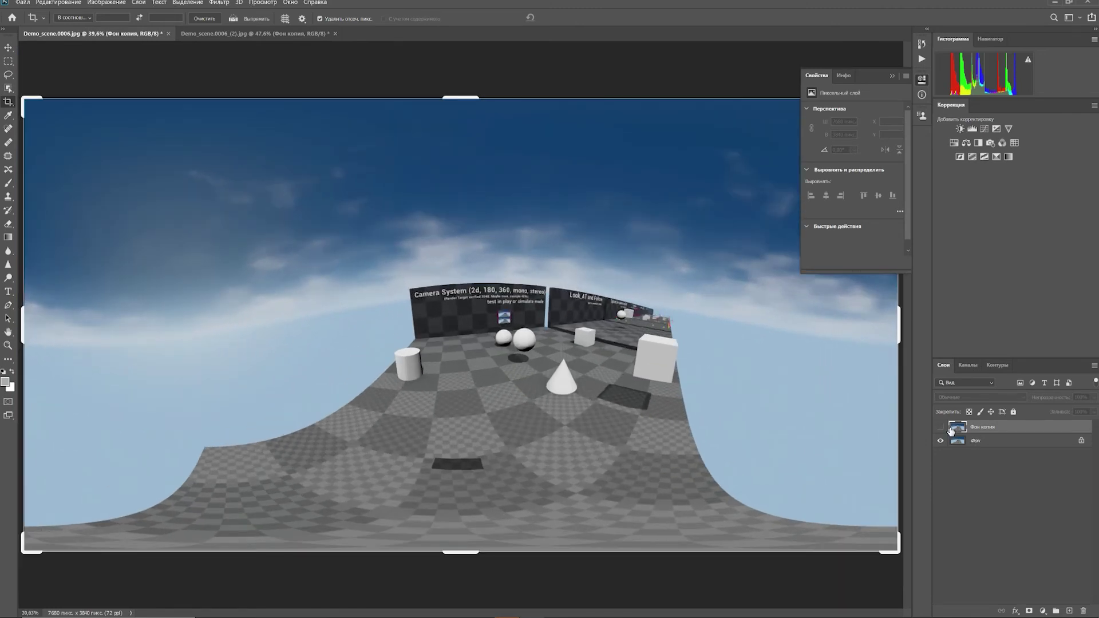
{"action": "left_click", "coordinate": [941, 428]}
{"action": "left_click", "coordinate": [940, 427]}
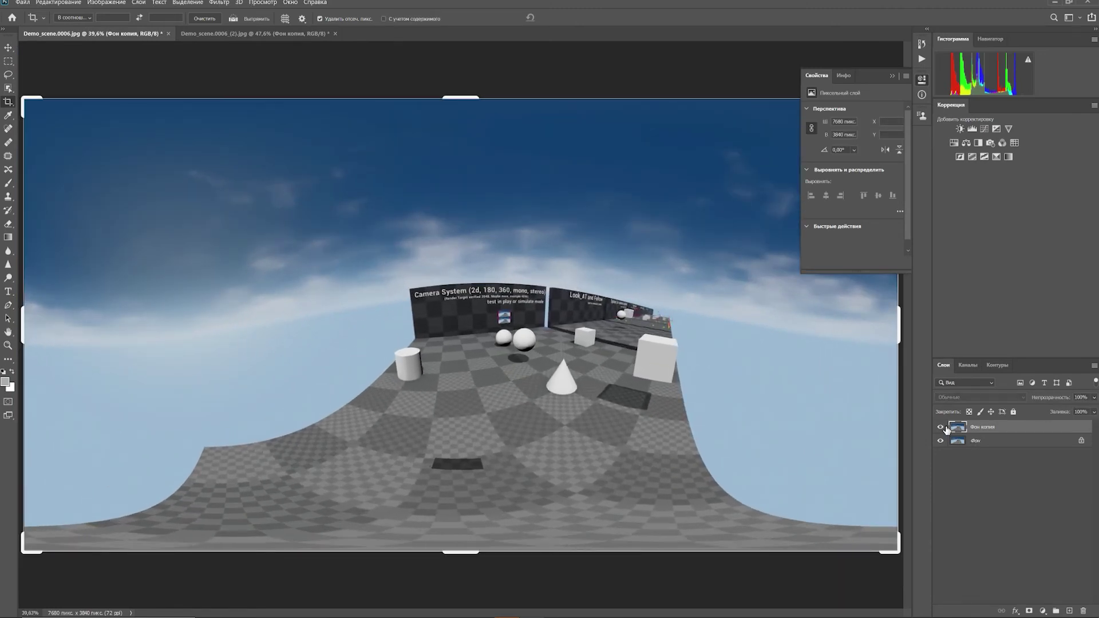
In Demo_scene.0006_(2).jpg, flick the Фон копия layer on and off repeatedly, leaving it visible.
{"action": "left_click", "coordinate": [207, 35]}
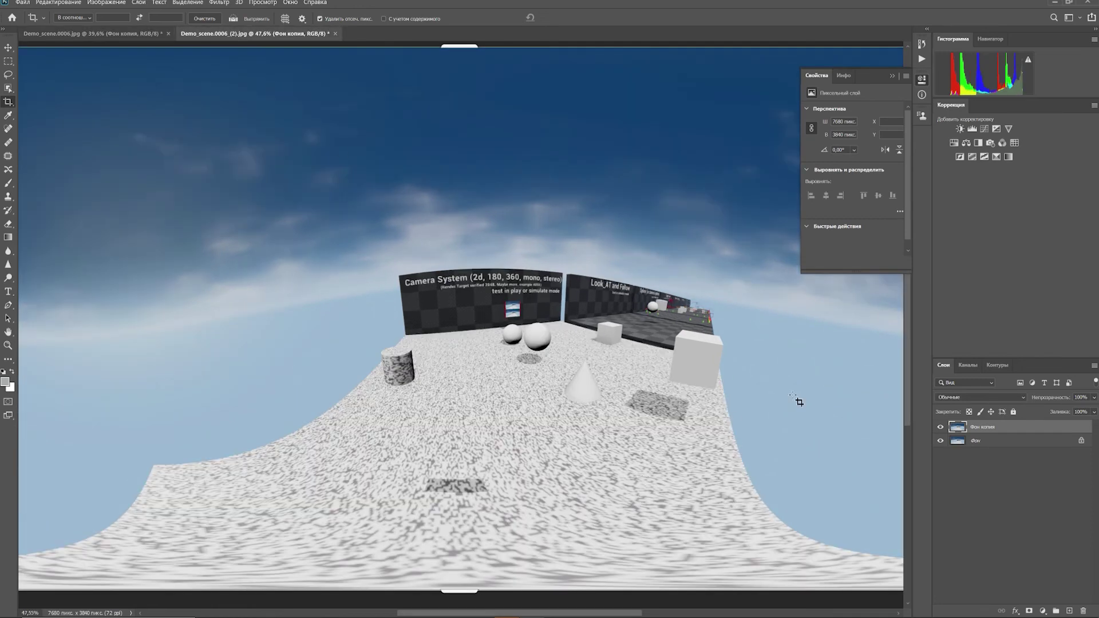
{"action": "left_click", "coordinate": [943, 427]}
{"action": "left_click", "coordinate": [943, 428]}
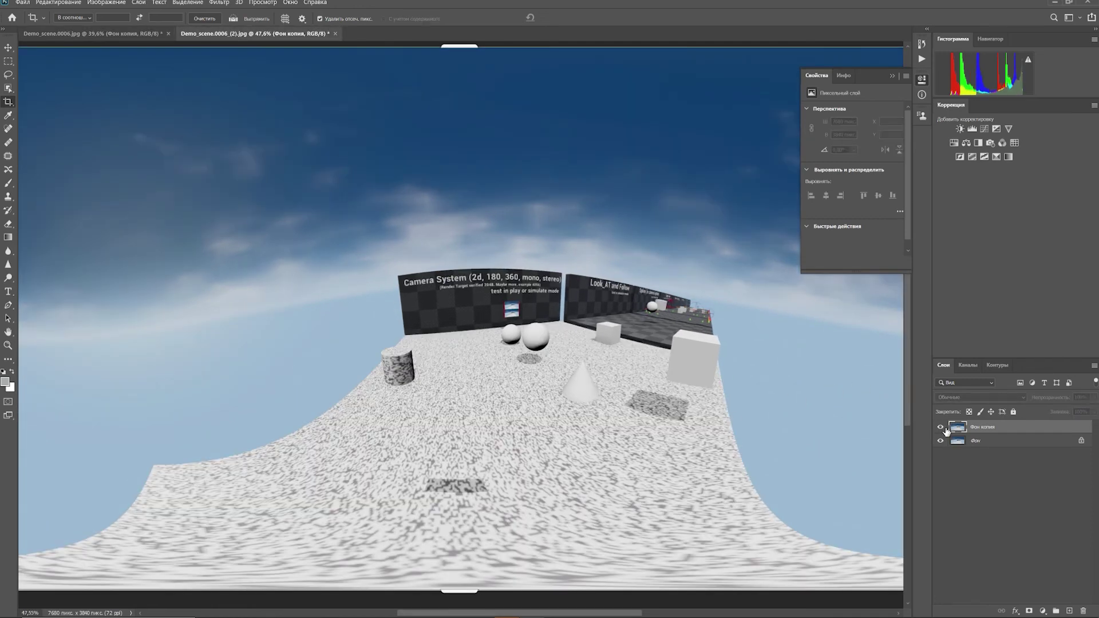
{"action": "left_click", "coordinate": [942, 428]}
{"action": "left_click", "coordinate": [942, 427]}
{"action": "left_click", "coordinate": [941, 427]}
{"action": "left_click", "coordinate": [942, 427]}
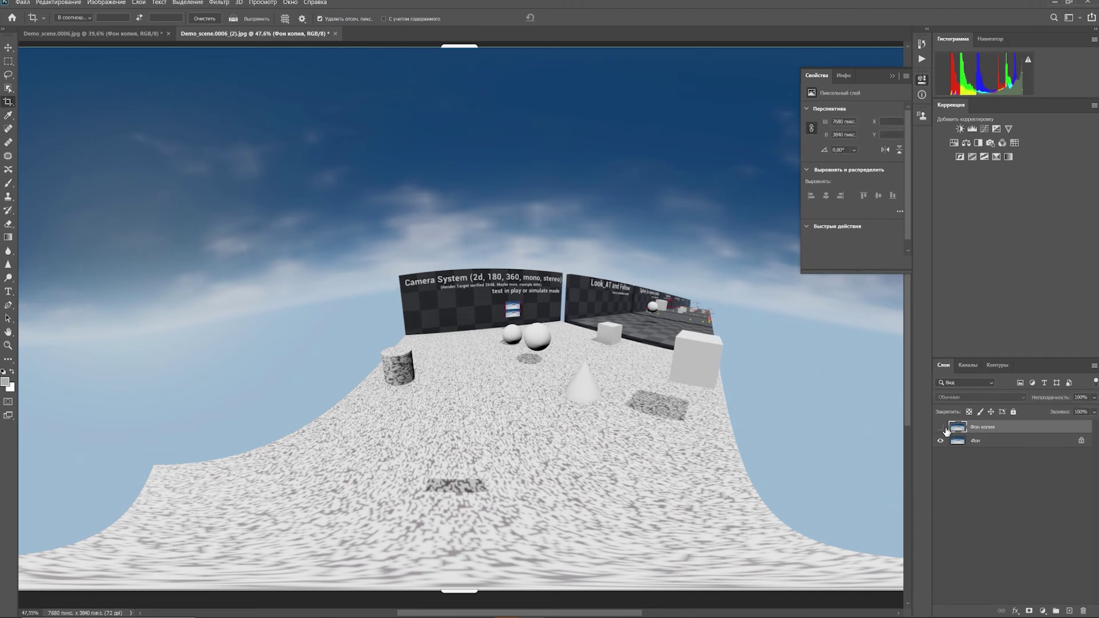
{"action": "left_click", "coordinate": [942, 428]}
{"action": "left_click", "coordinate": [941, 427]}
{"action": "left_click", "coordinate": [941, 428]}
{"action": "left_click", "coordinate": [941, 427]}
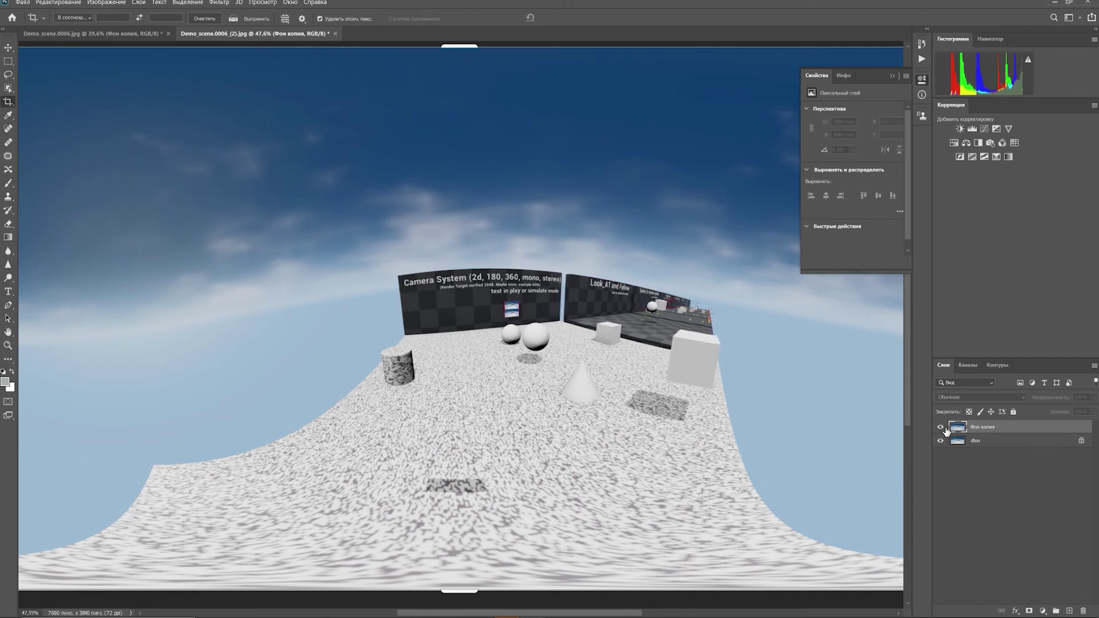
{"action": "left_click", "coordinate": [942, 428]}
{"action": "left_click", "coordinate": [941, 427]}
{"action": "left_click", "coordinate": [941, 427]}
{"action": "left_click", "coordinate": [941, 428]}
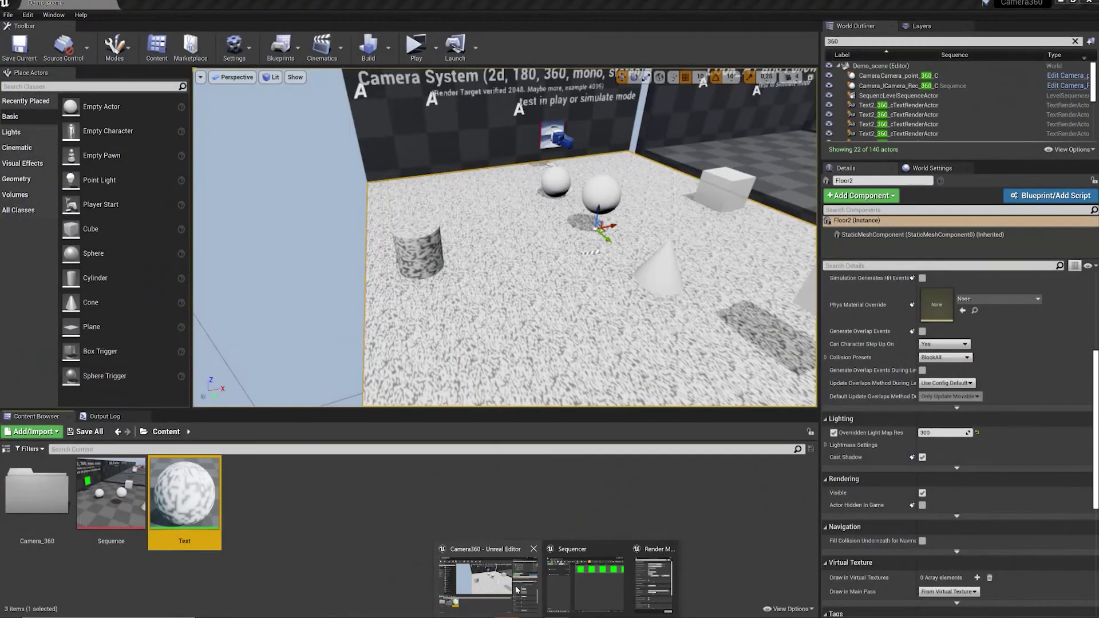
Reopen Test, set D3D11 Tessellation Mode to No Tessellation, and save the material.
{"action": "double_click", "coordinate": [168, 499]}
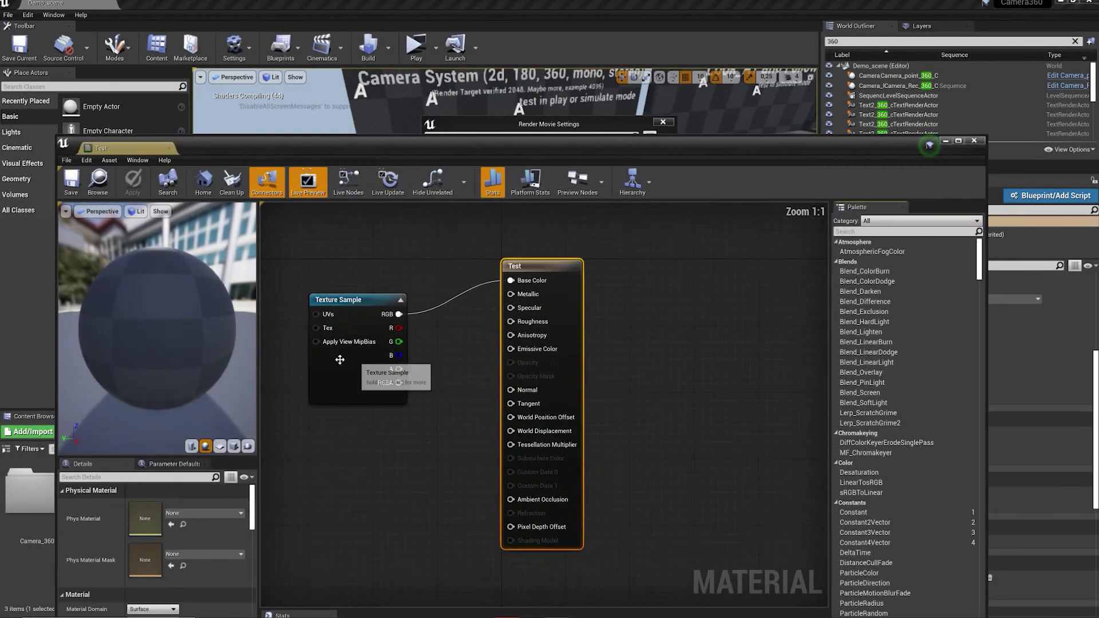
{"action": "left_click", "coordinate": [172, 477]}
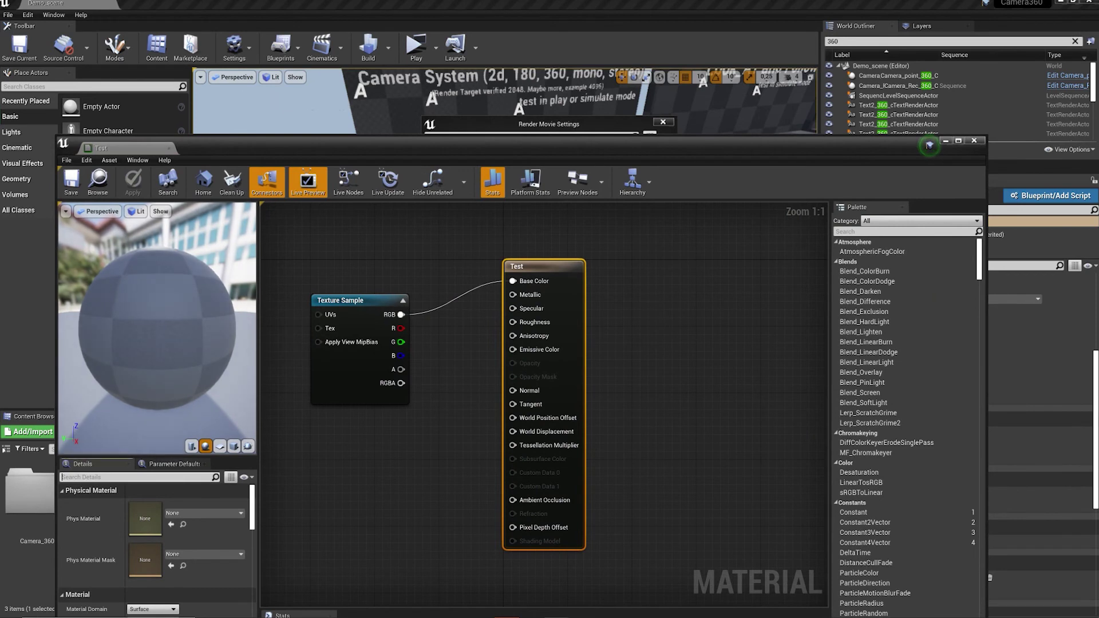
{"action": "type", "text": "tess"}
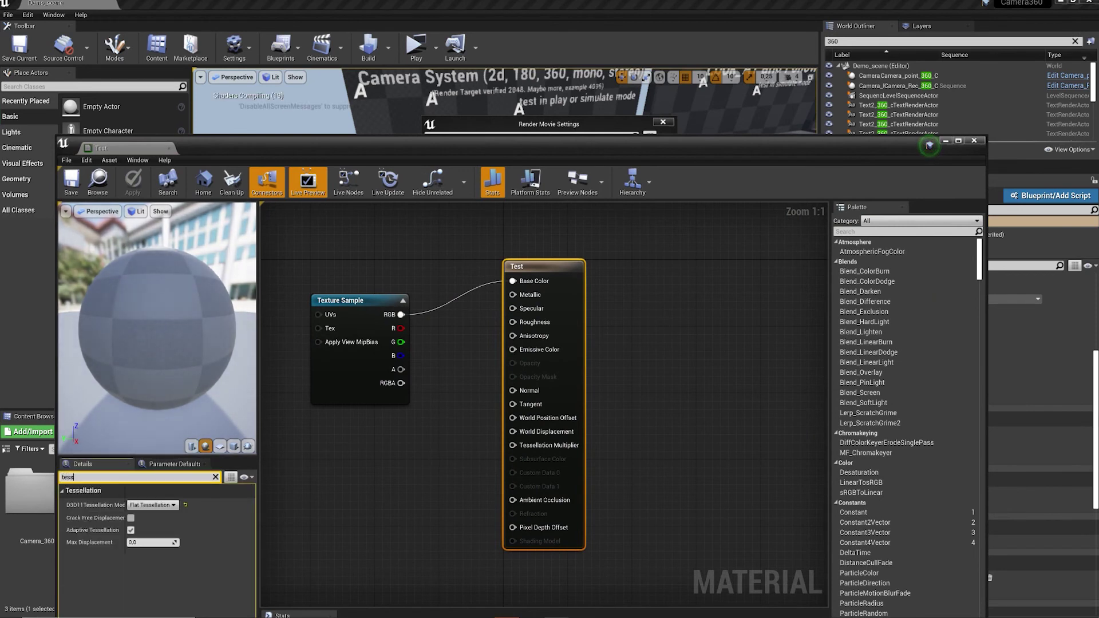
{"action": "left_click", "coordinate": [152, 505]}
{"action": "left_click", "coordinate": [150, 515]}
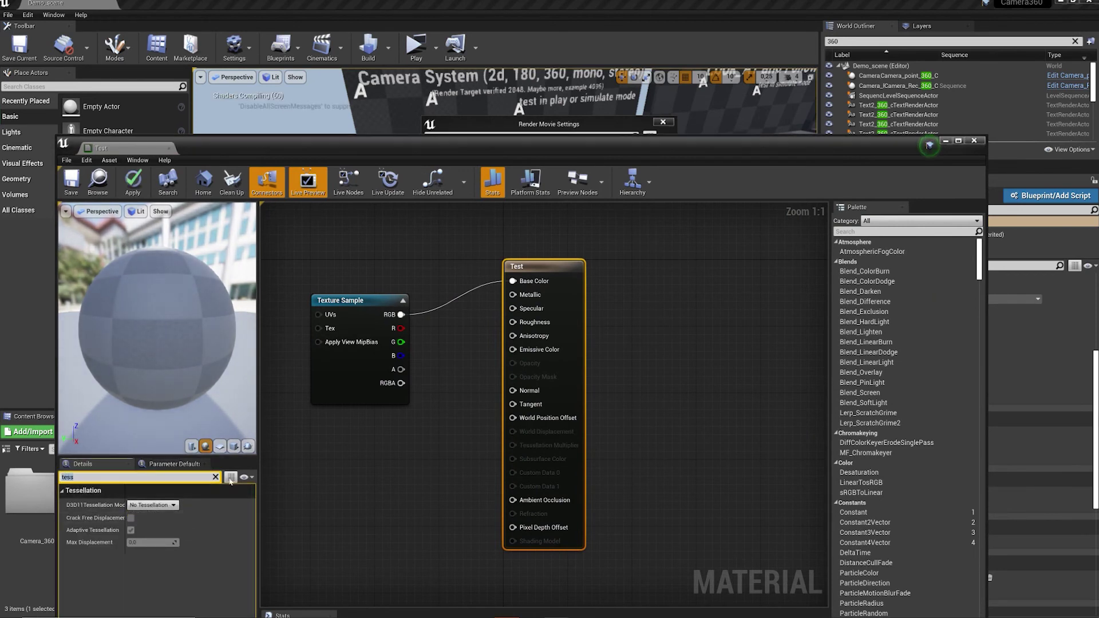
{"action": "left_click", "coordinate": [71, 182]}
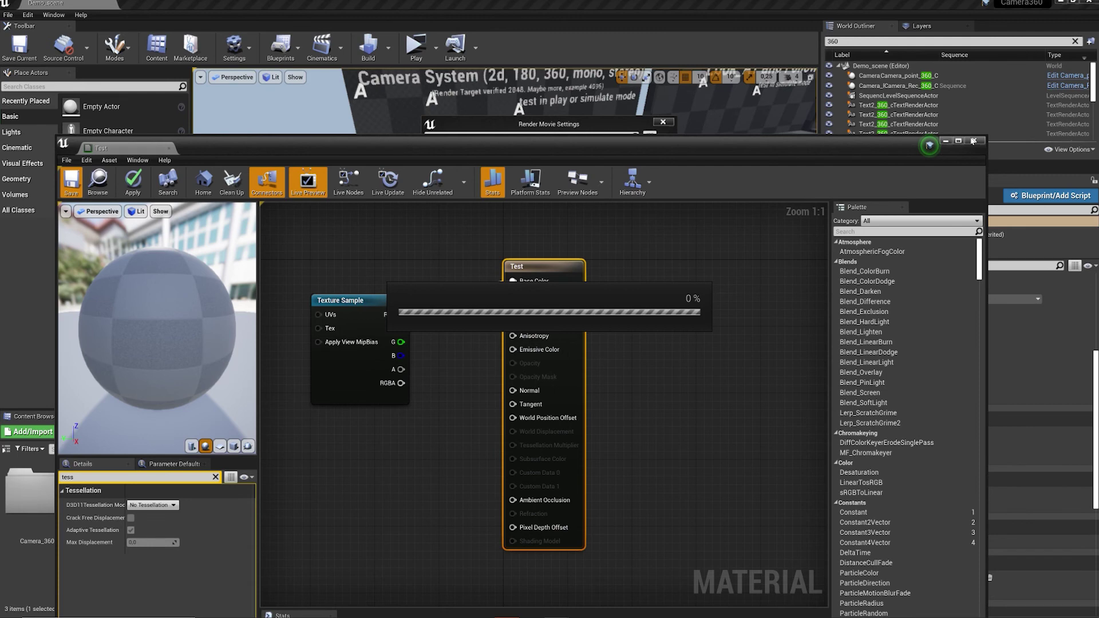
Close the material editor, Render Movie Settings and Sequencer, then open the Camera_360 folder.
{"action": "left_click", "coordinate": [974, 140]}
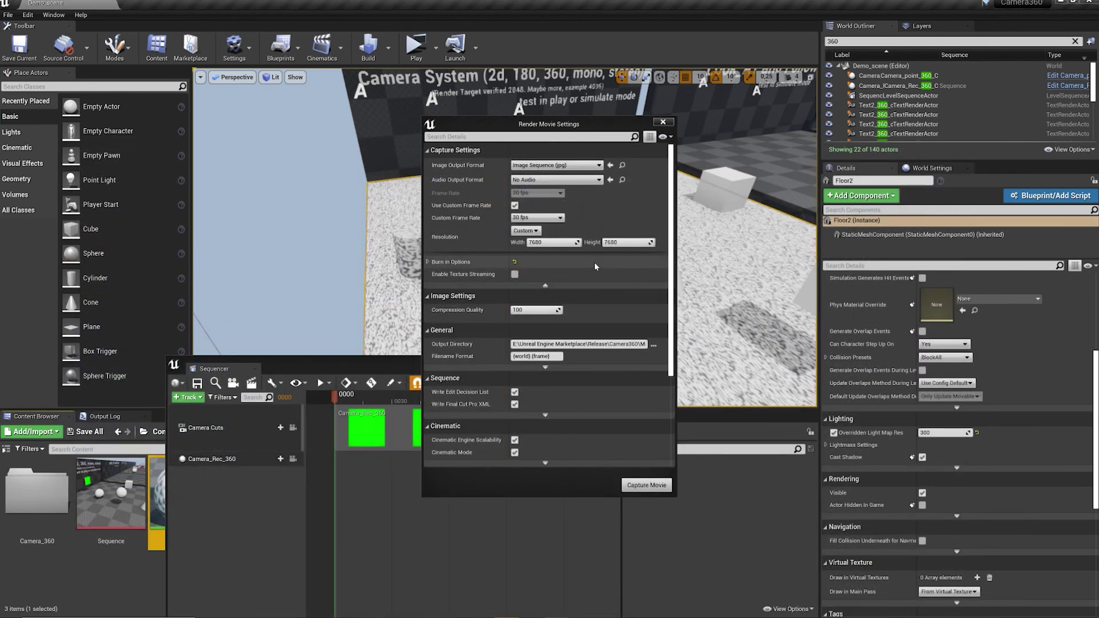
{"action": "left_click", "coordinate": [664, 123]}
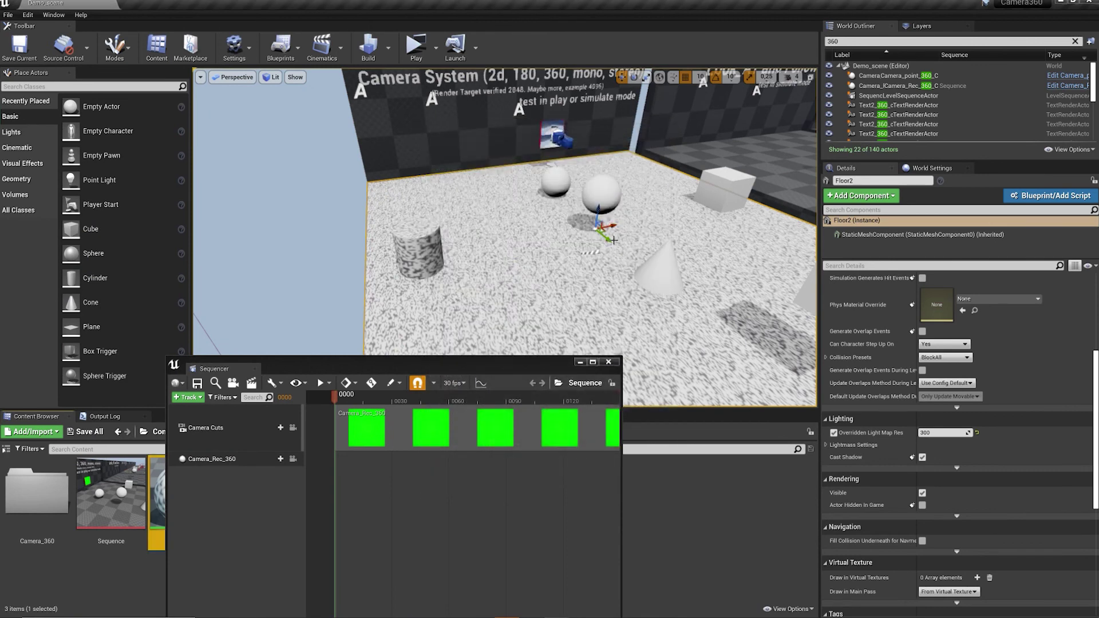
{"action": "left_click_drag", "start_coordinate": [611, 247], "coordinate": [605, 267]}
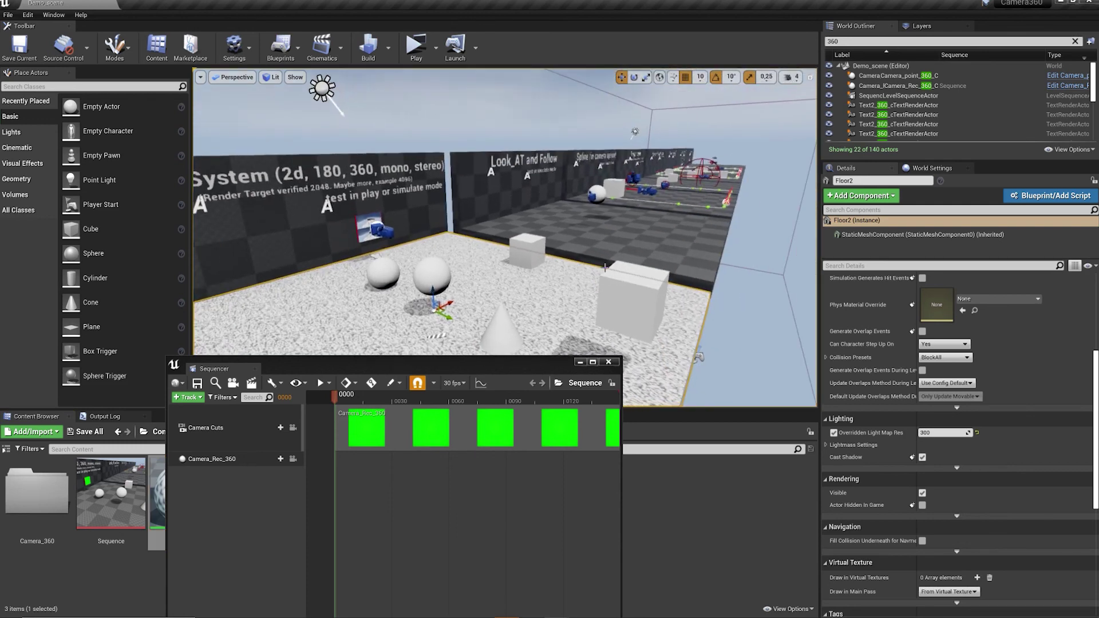
{"action": "left_click", "coordinate": [608, 362]}
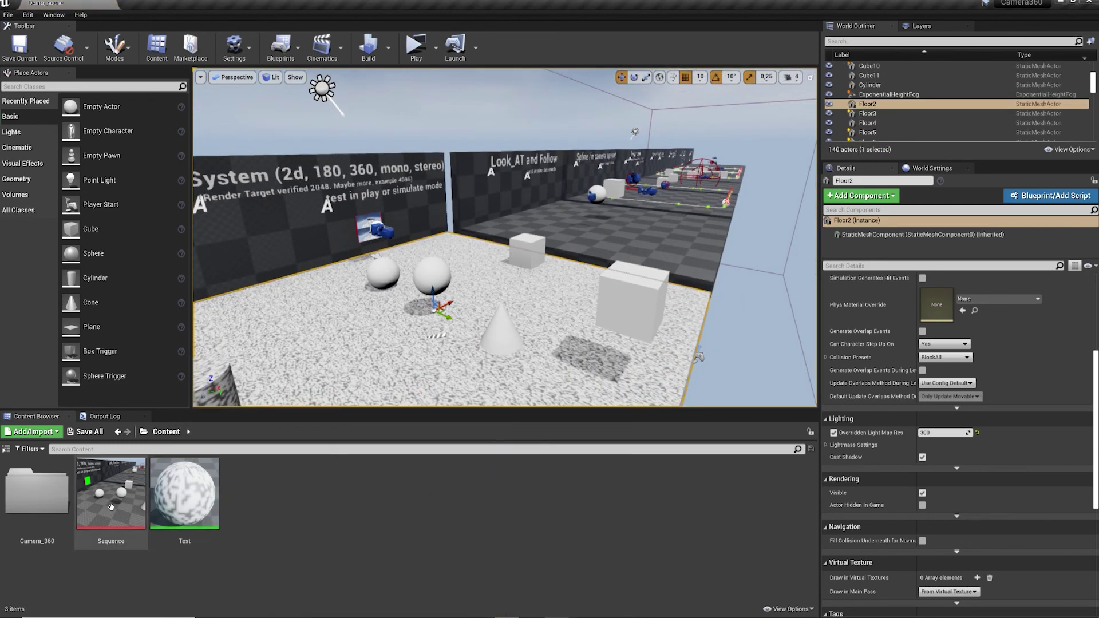
{"action": "double_click", "coordinate": [37, 492]}
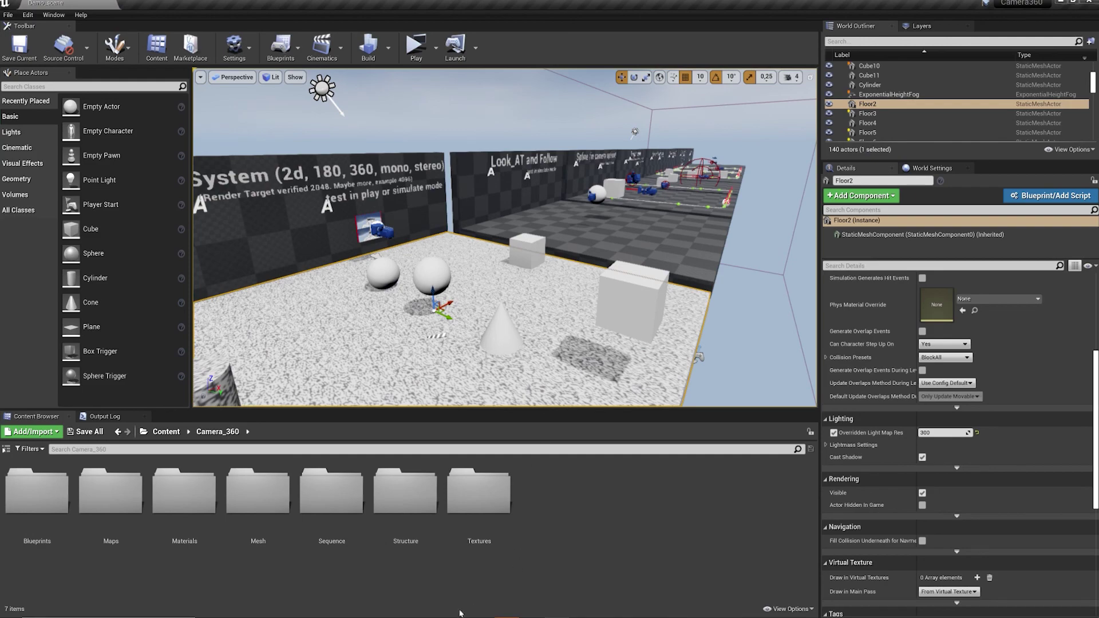
View Demo_scene.0006_(2).jpg as a 360° panorama in Photos, then close it and return to Unreal.
{"action": "mouse_move", "coordinate": [527, 615]}
{"action": "left_click", "coordinate": [536, 582]}
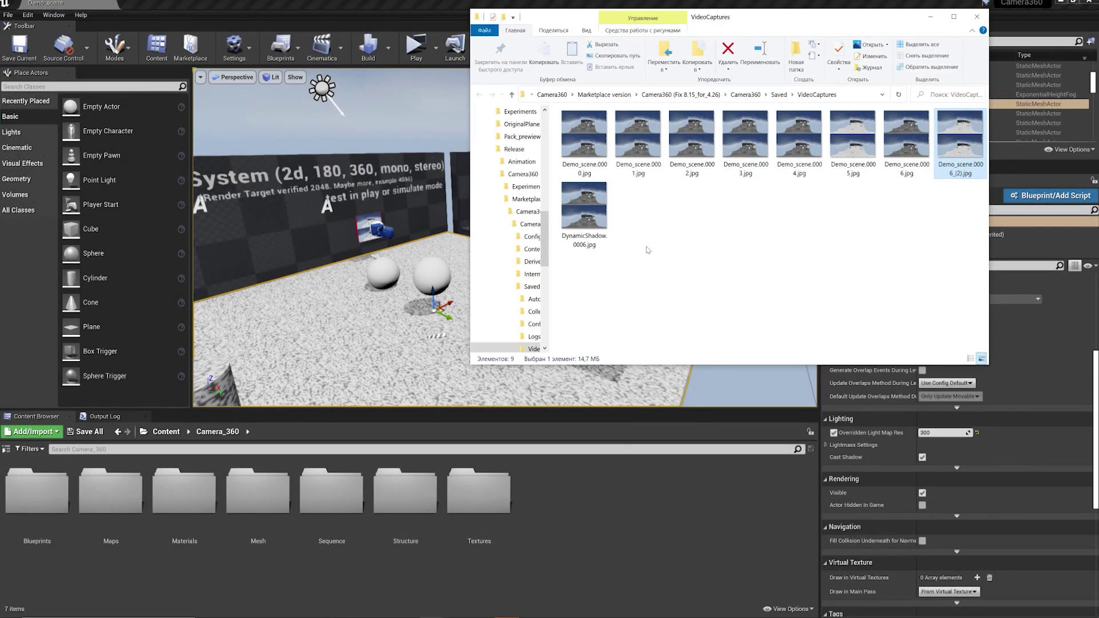
{"action": "double_click", "coordinate": [950, 166]}
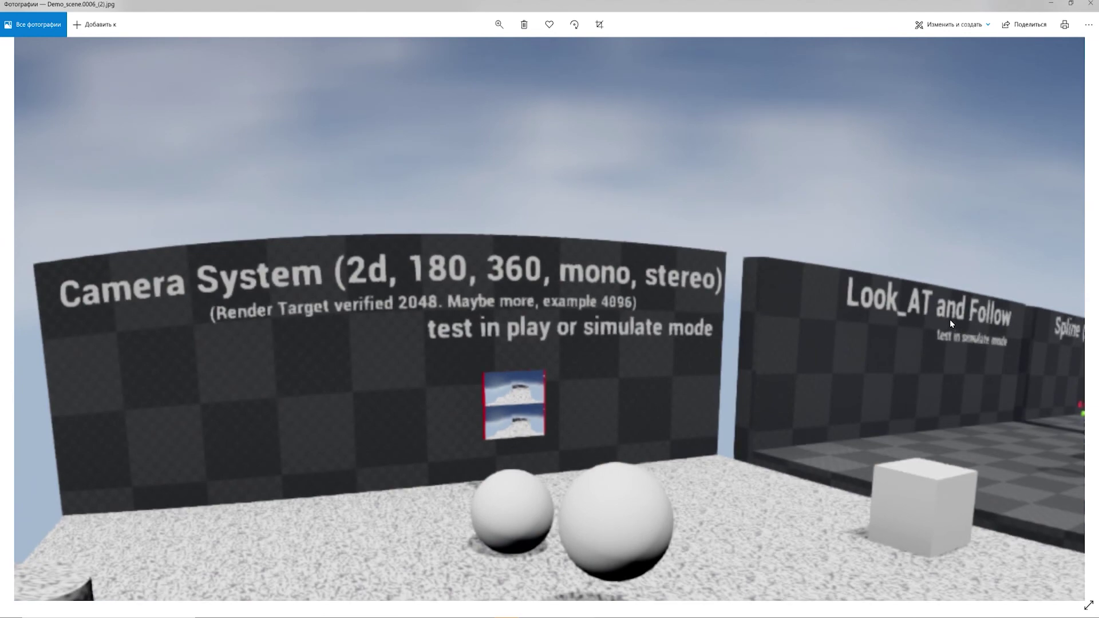
{"action": "left_click_drag", "start_coordinate": [950, 320], "coordinate": [817, 333]}
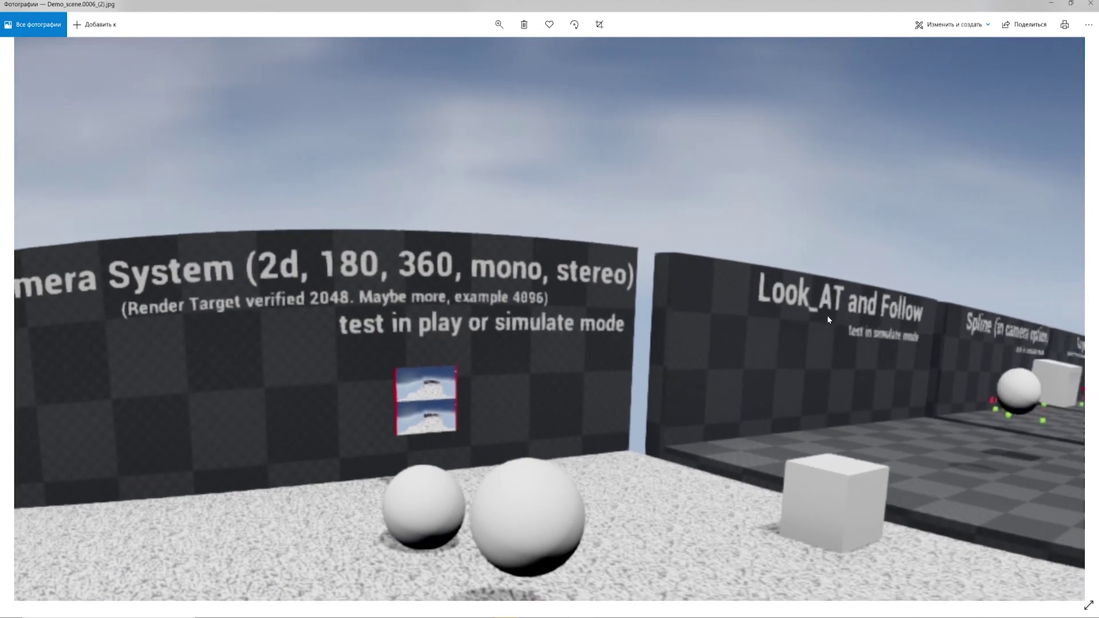
{"action": "key", "text": "alt+F4"}
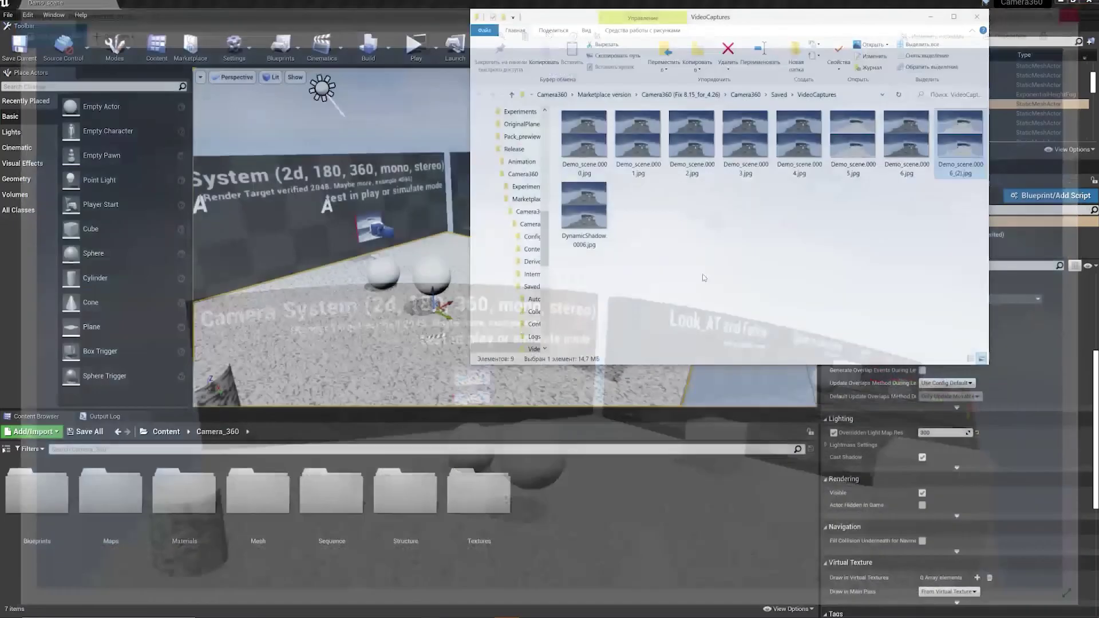
{"action": "left_click", "coordinate": [567, 581]}
Open RenderTargetLeft from Textures > Stereo360Experimental, try Size X 4096, then revert to 2048.
{"action": "double_click", "coordinate": [479, 492]}
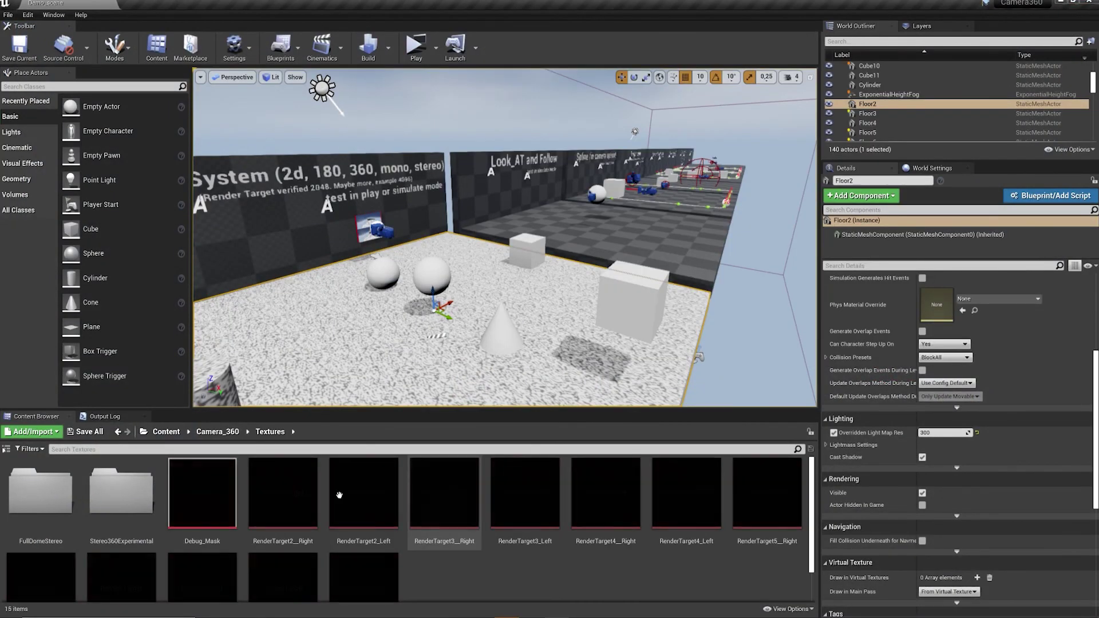
{"action": "double_click", "coordinate": [123, 492]}
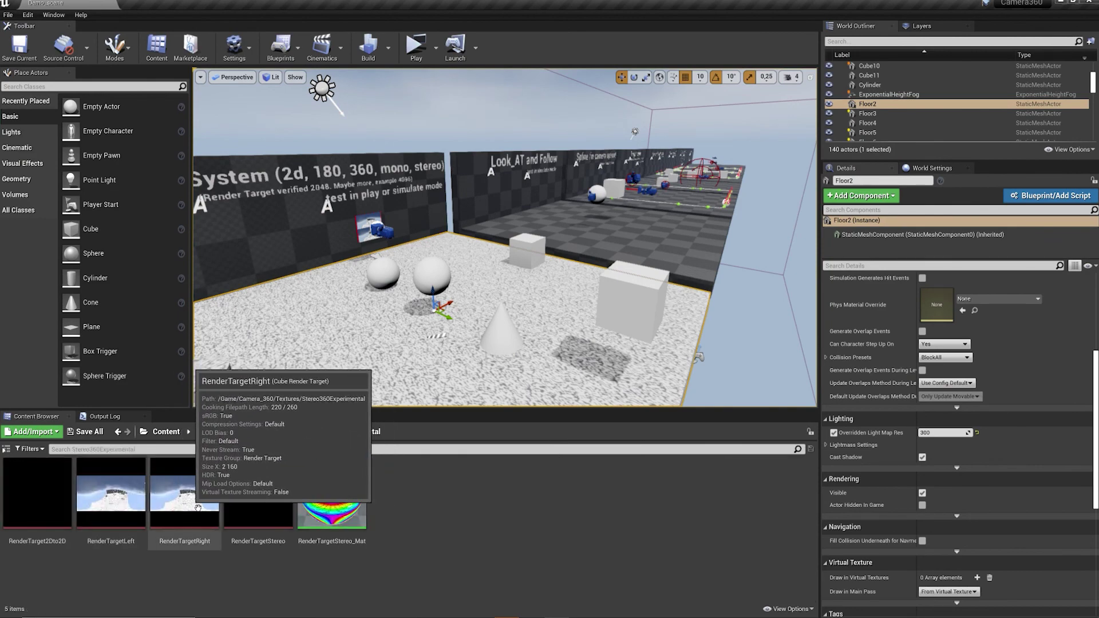
{"action": "double_click", "coordinate": [133, 508]}
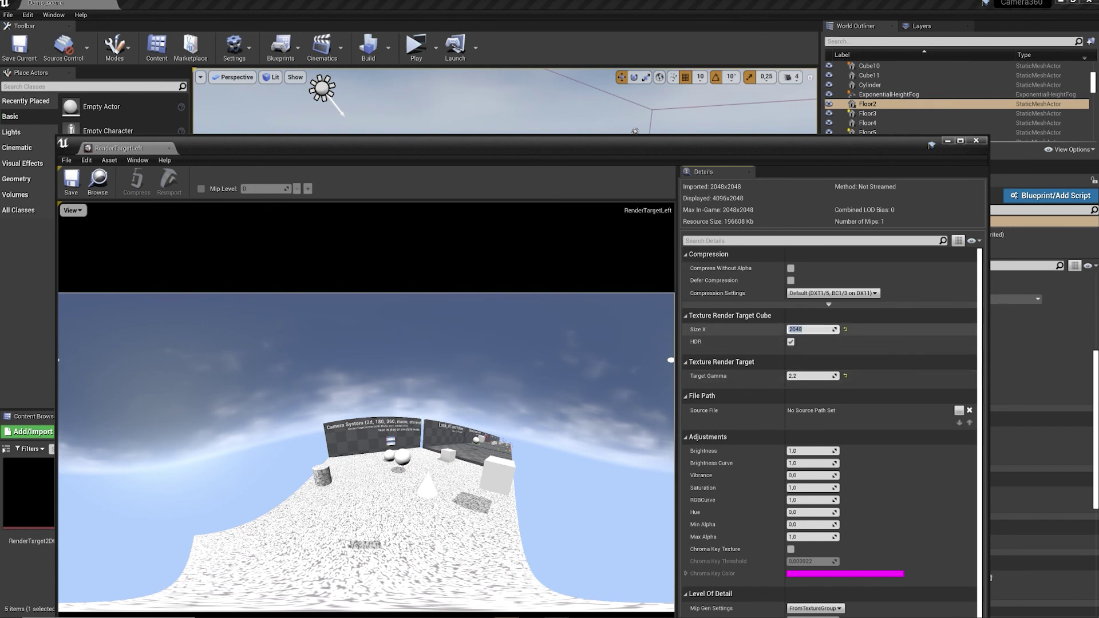
{"action": "type", "text": "4096"}
{"action": "key", "text": "Return"}
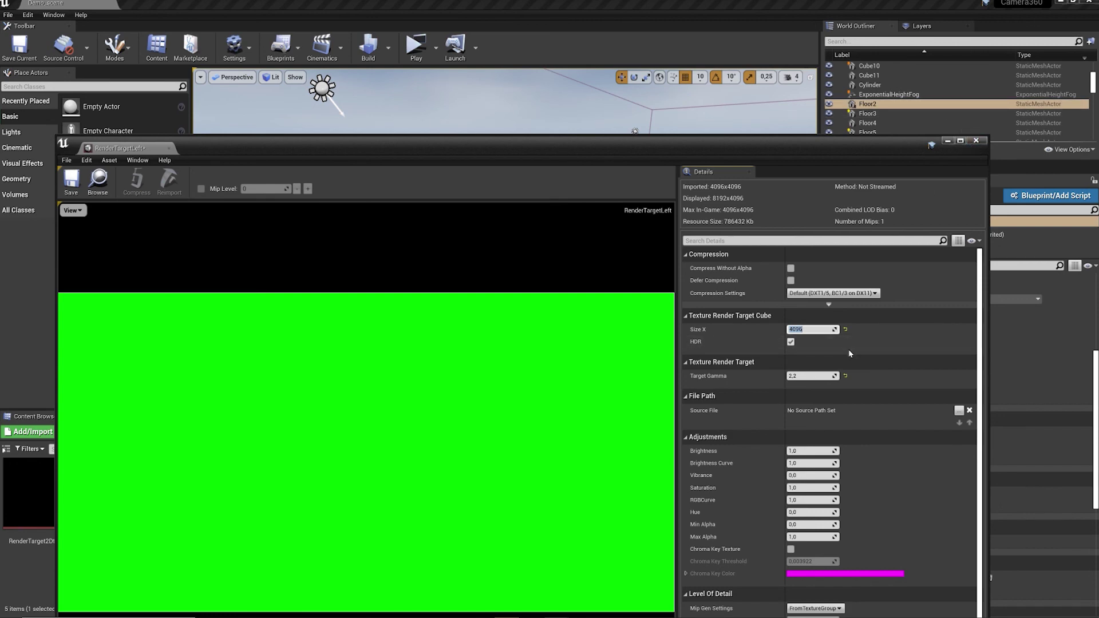
{"action": "key", "text": "ctrl+z"}
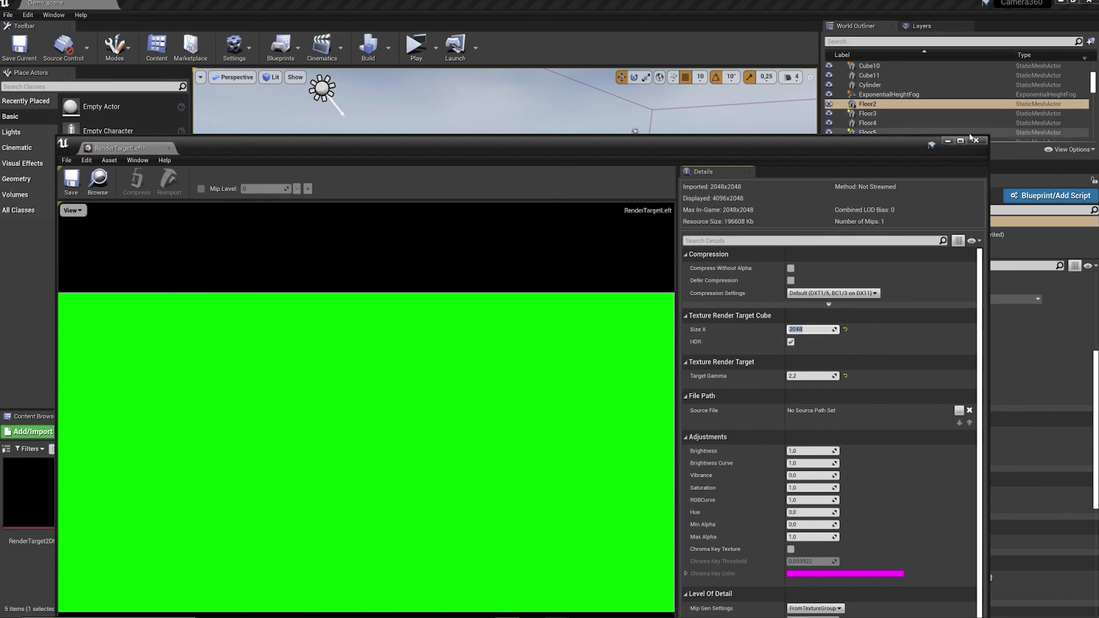
Close RenderTargetLeft, select RenderTargetRight and RenderTargetStereo, and go back up to Camera_360.
{"action": "left_click", "coordinate": [976, 140]}
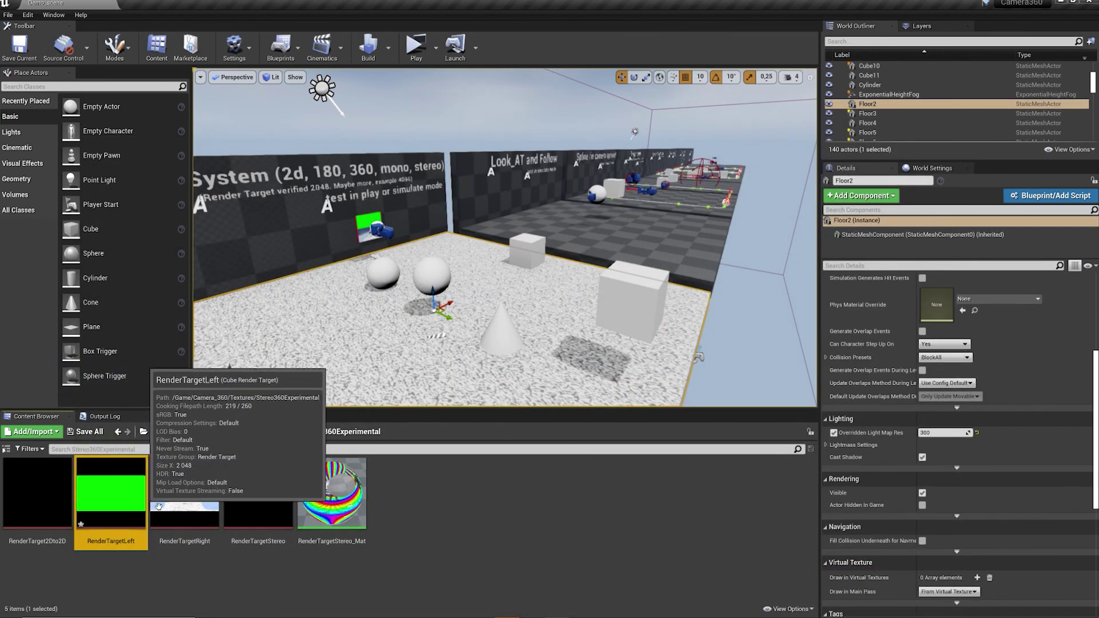
{"action": "left_click", "coordinate": [184, 498]}
{"action": "left_click", "coordinate": [274, 510]}
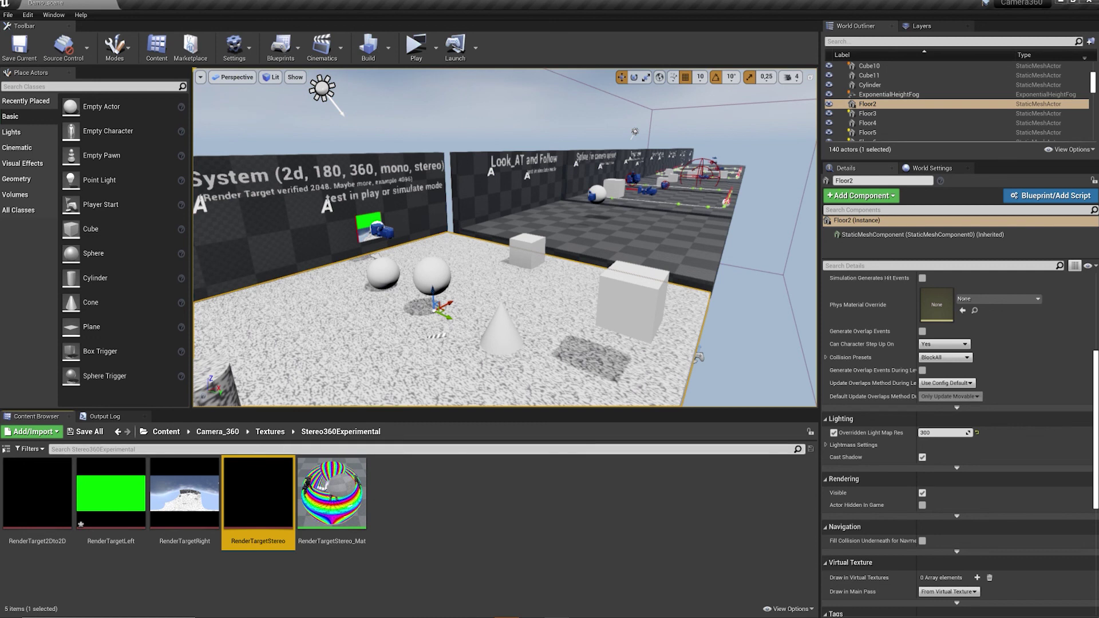
{"action": "left_click", "coordinate": [218, 432]}
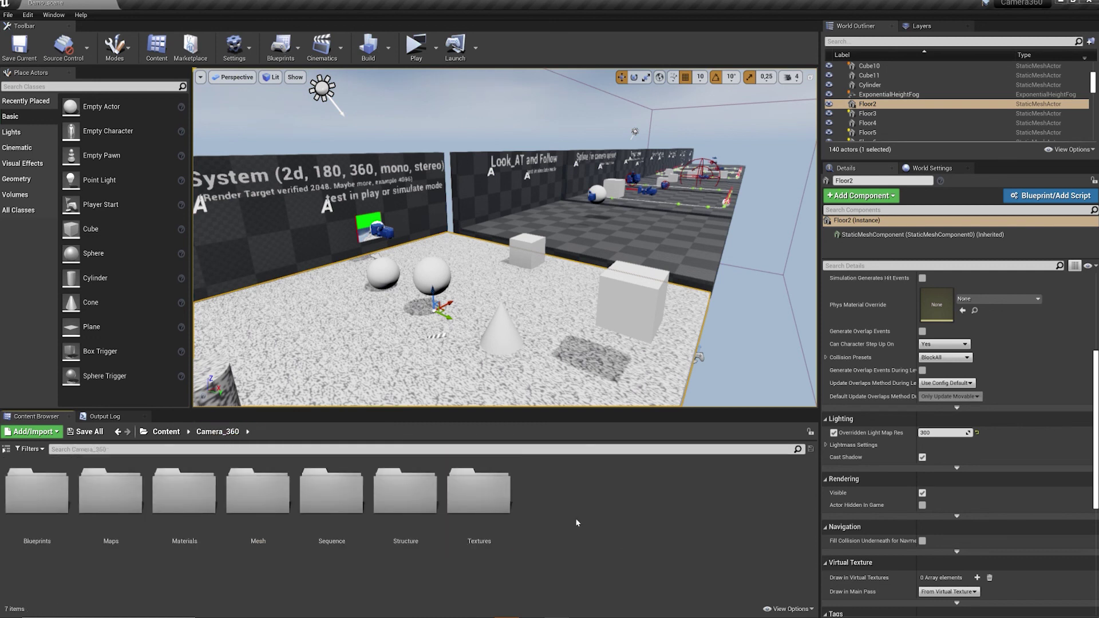